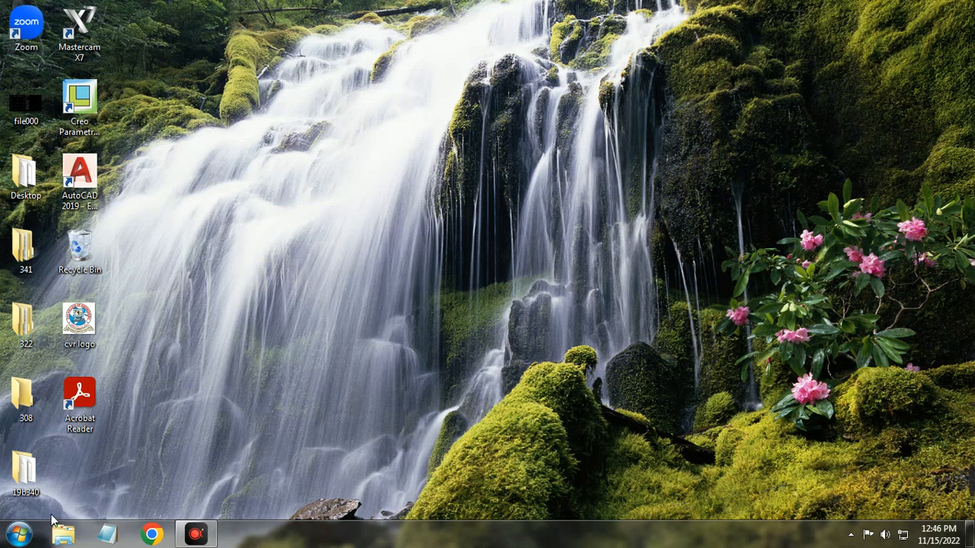
- Launch AutoCAD 2019 - English from the Autodesk program folder
{"action": "left_click", "coordinate": [18, 534]}
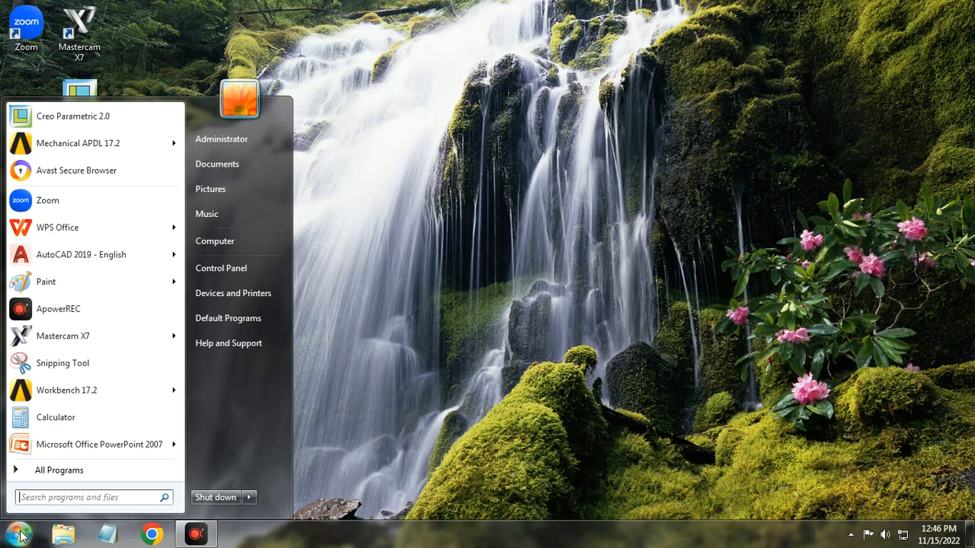
{"action": "left_click", "coordinate": [66, 473]}
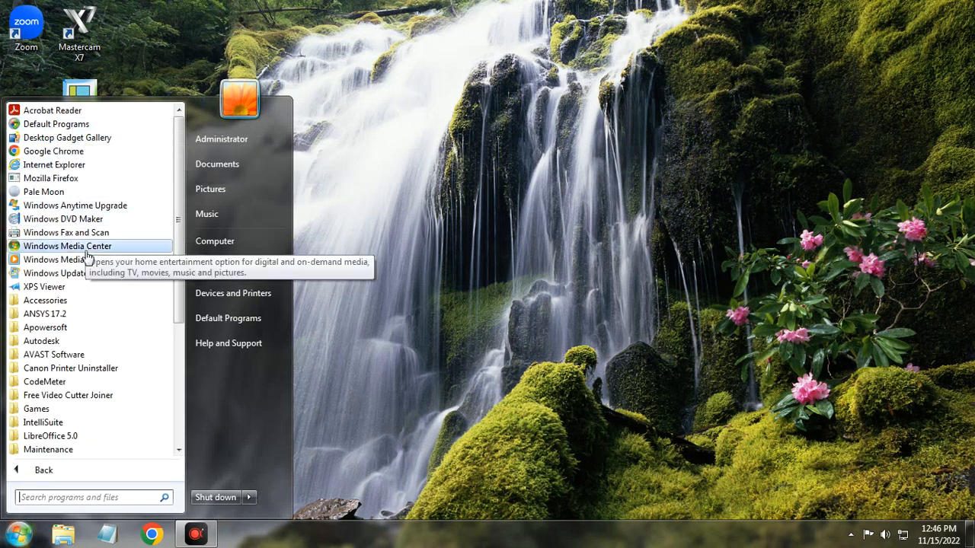
{"action": "left_click", "coordinate": [64, 343]}
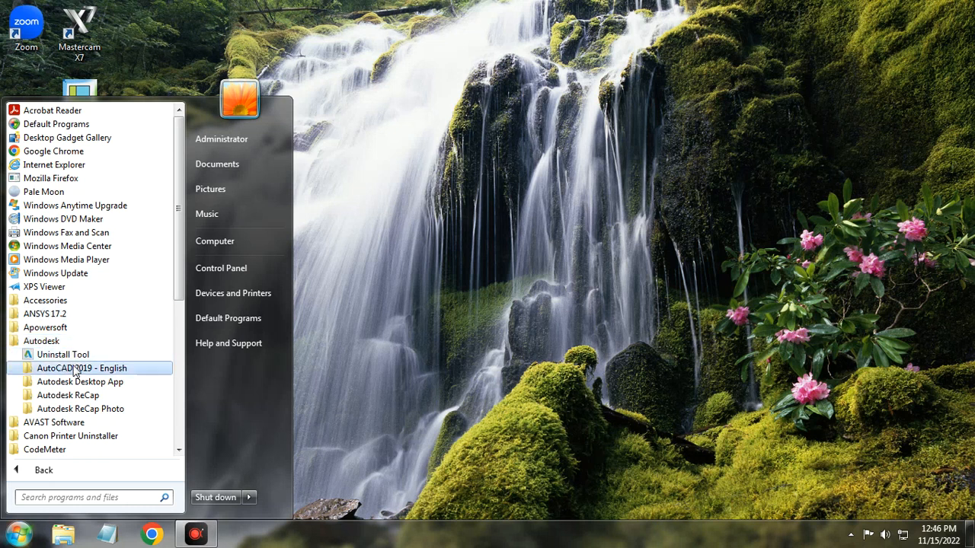
{"action": "left_click", "coordinate": [74, 368]}
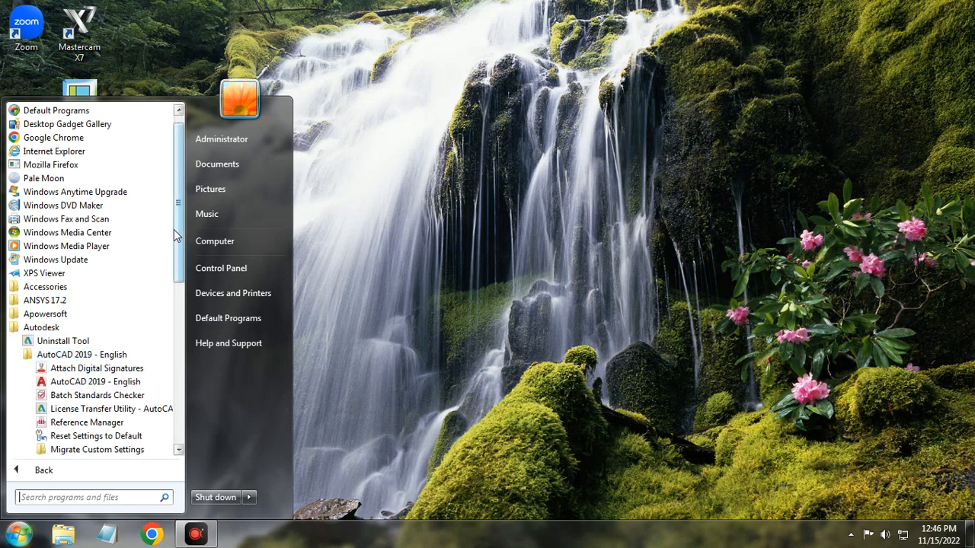
{"action": "left_click_drag", "start_coordinate": [175, 231], "coordinate": [175, 260]}
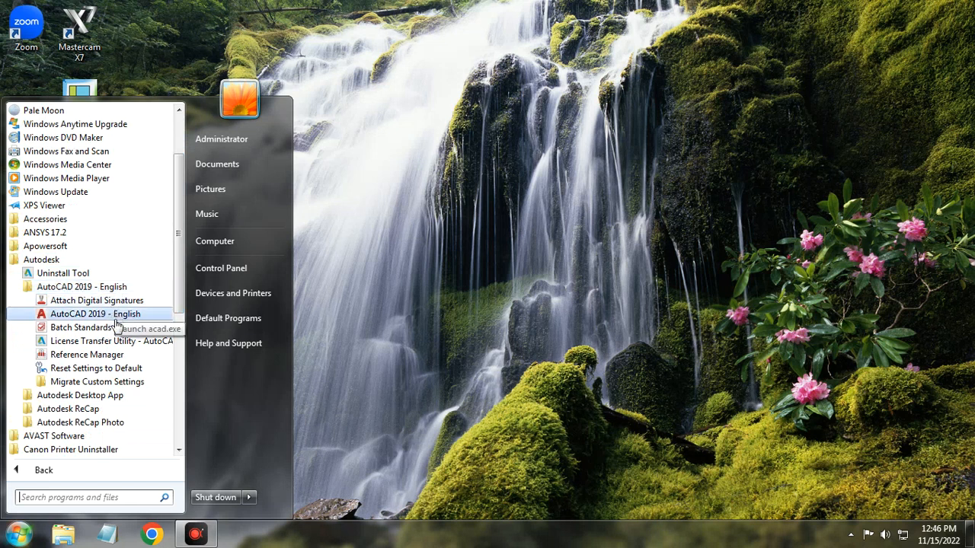
{"action": "left_click", "coordinate": [107, 321]}
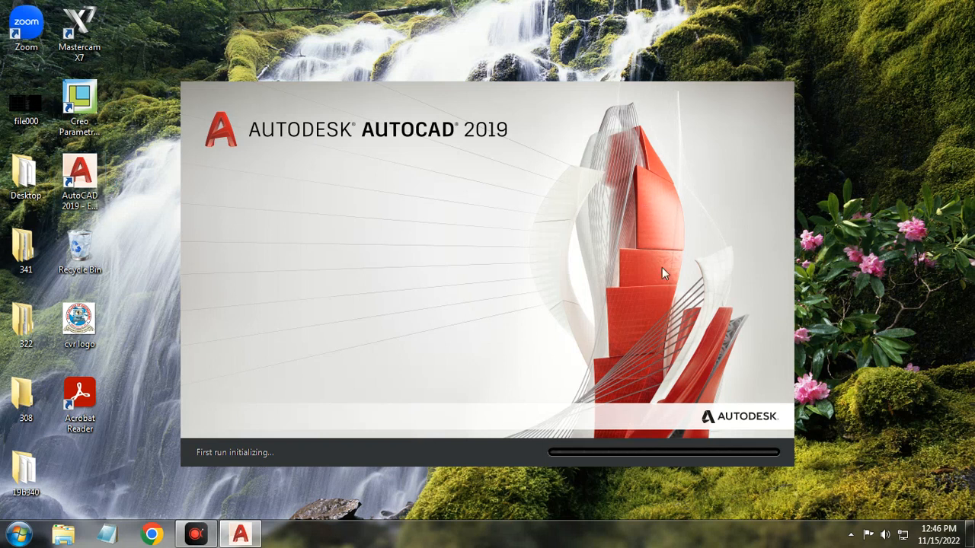
{"action": "left_click", "coordinate": [654, 480]}
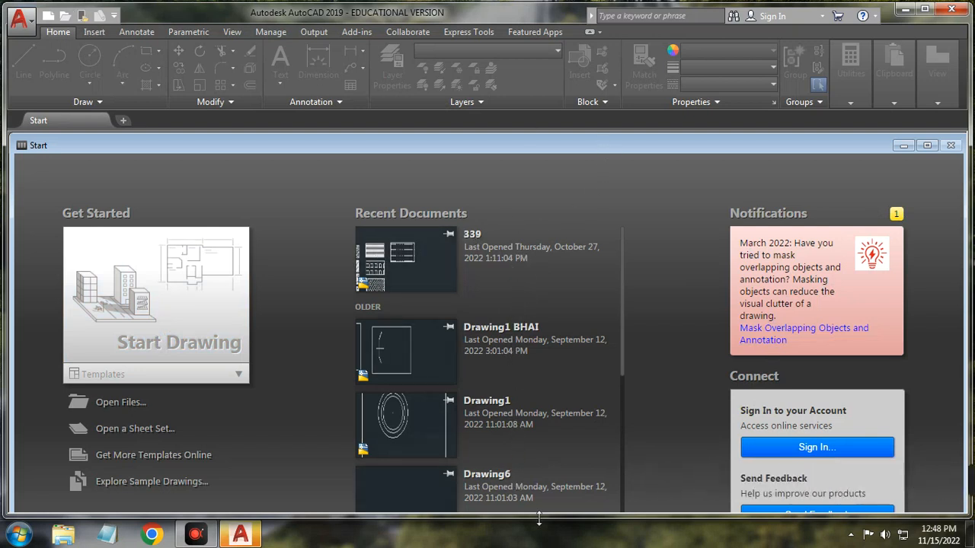
- Create a new drawing from the acadiso template
{"action": "left_click", "coordinate": [22, 21]}
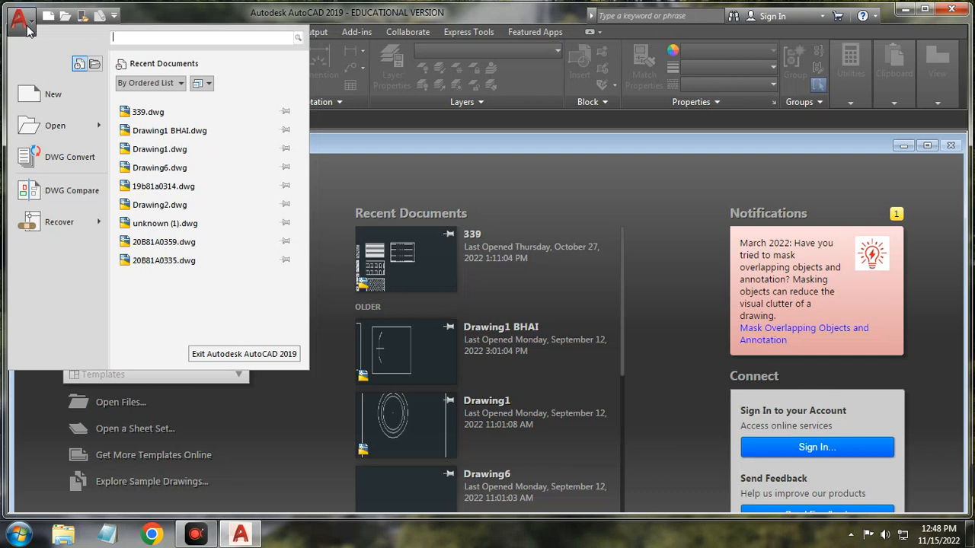
{"action": "left_click", "coordinate": [39, 90]}
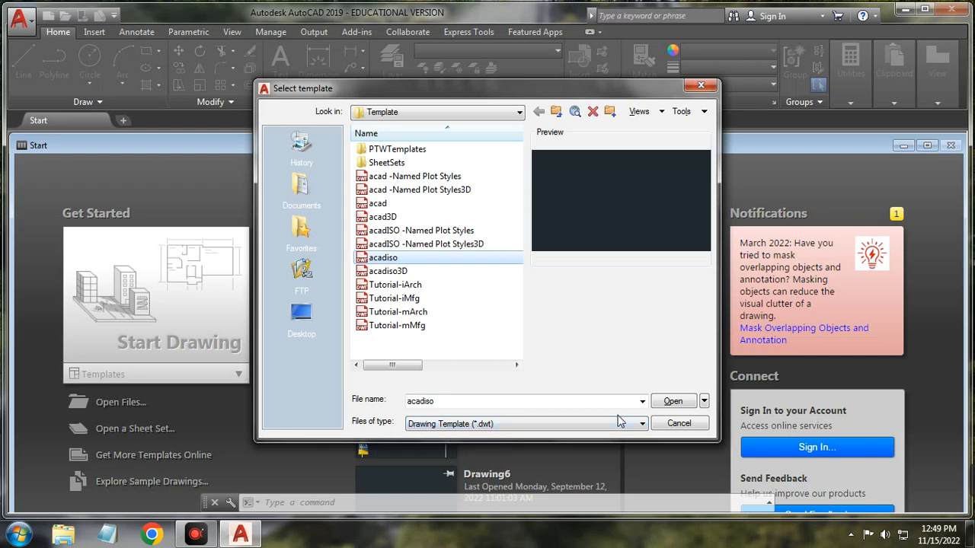
{"action": "left_click", "coordinate": [690, 402]}
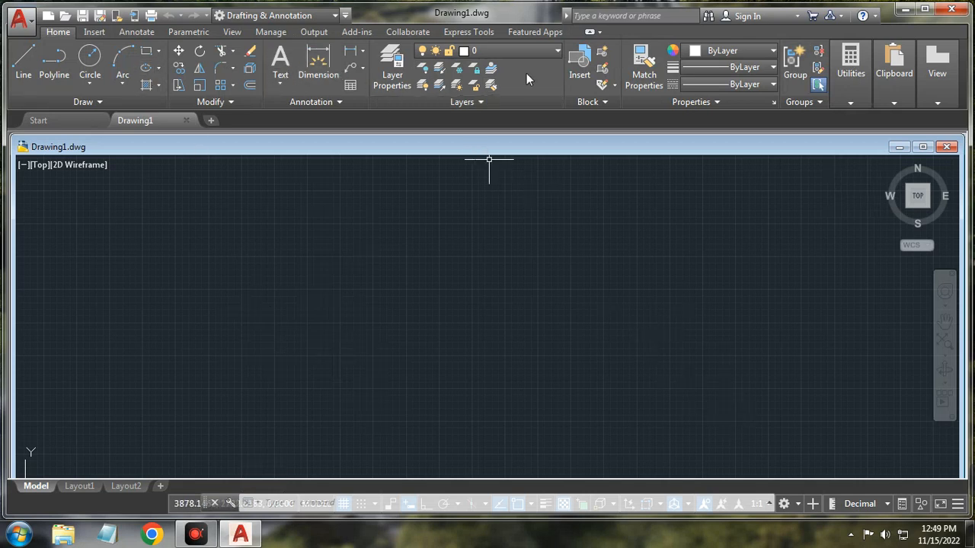
- Choose the Drafting & Annotation workspace and move the command line up so it no longer covers the status bar
{"action": "left_click", "coordinate": [797, 504]}
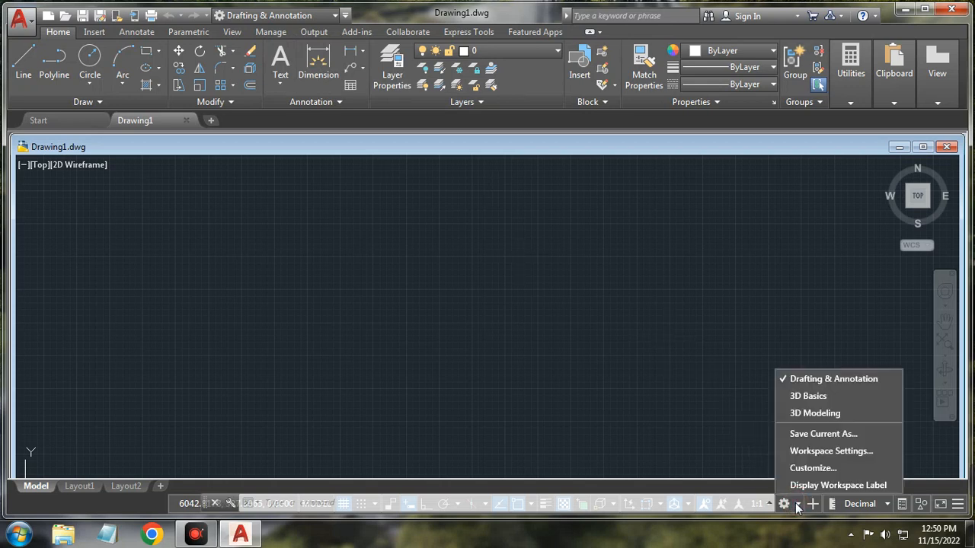
{"action": "left_click", "coordinate": [825, 379]}
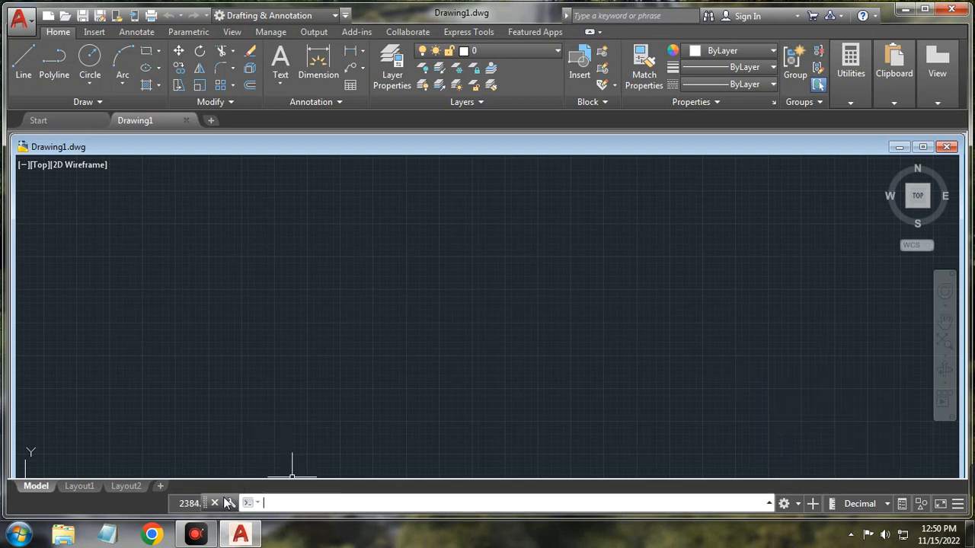
{"action": "left_click_drag", "start_coordinate": [207, 503], "coordinate": [211, 463]}
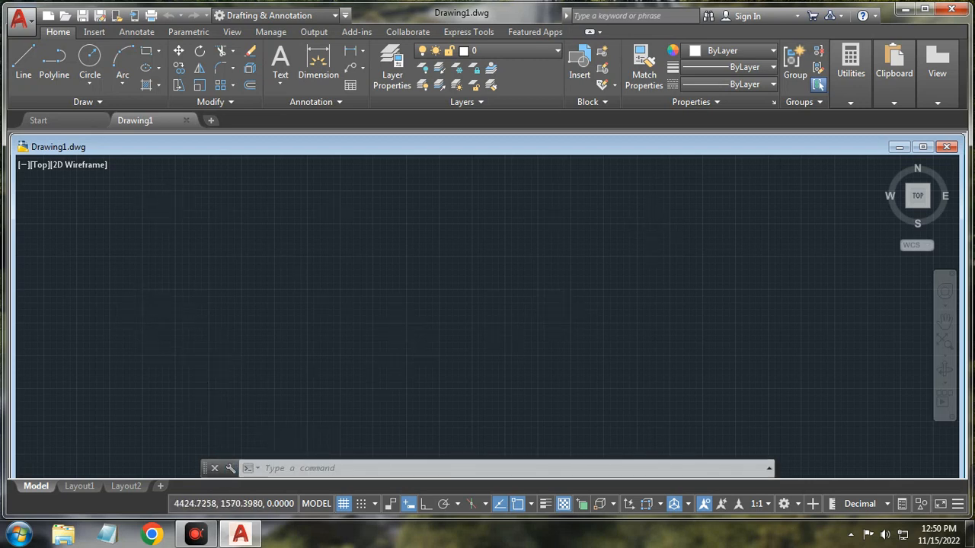
{"action": "scroll", "coordinate": [534, 301], "scroll_direction": "down", "scroll_amount": 10}
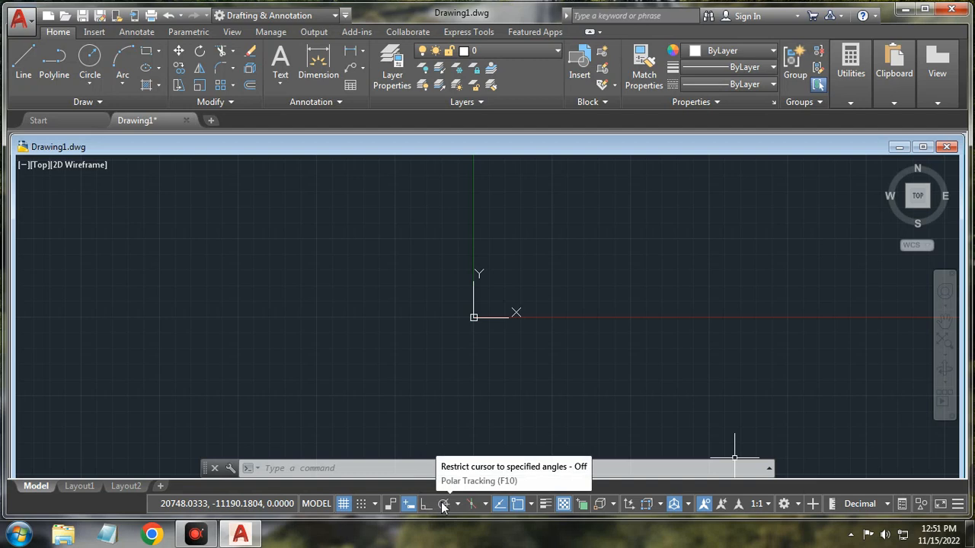
- View the list of object snap modes and toggle object snap off and back on
{"action": "left_click", "coordinate": [532, 506]}
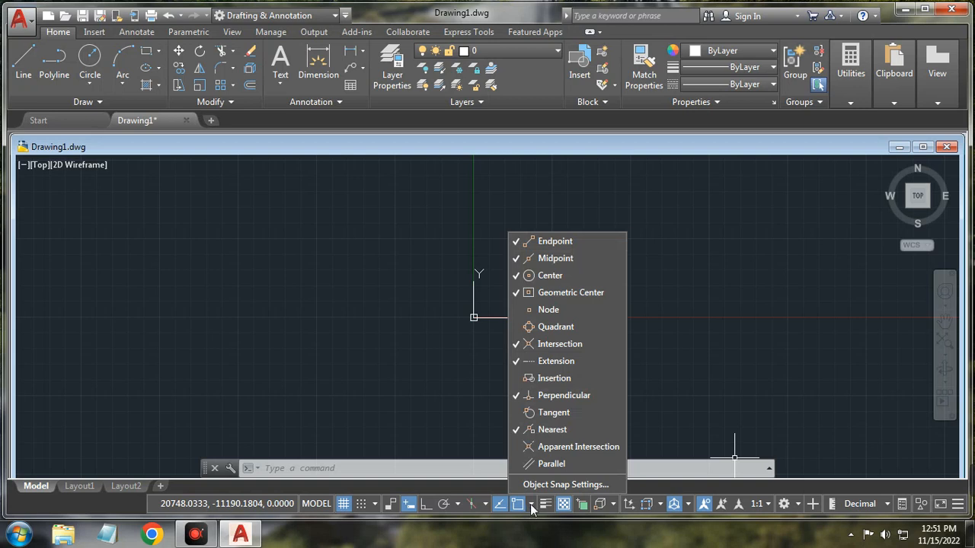
{"action": "left_click", "coordinate": [466, 442]}
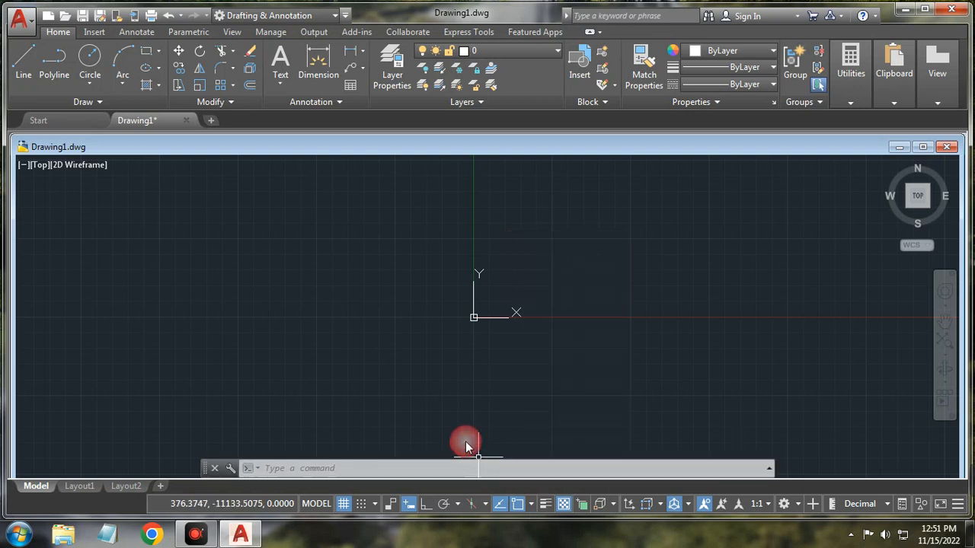
{"action": "left_click", "coordinate": [519, 505]}
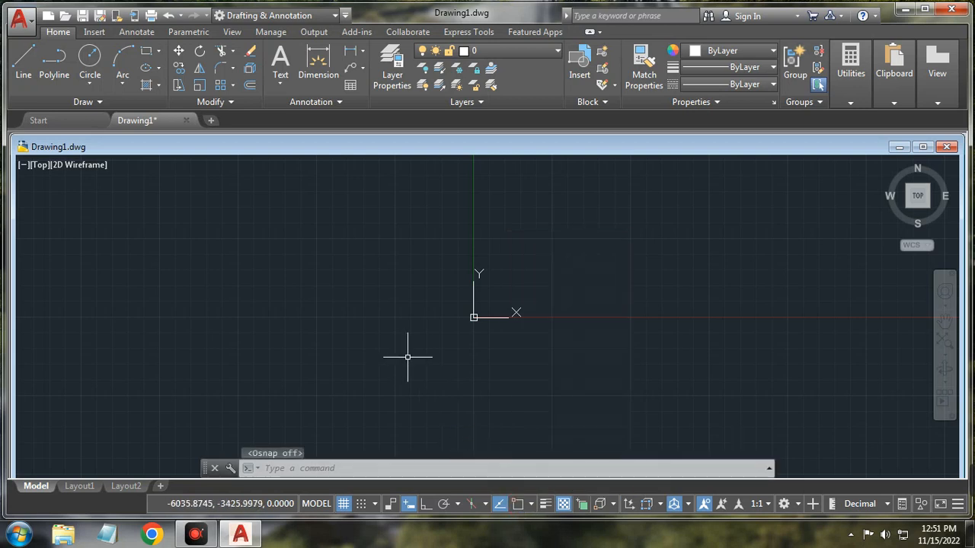
{"action": "left_click", "coordinate": [518, 506]}
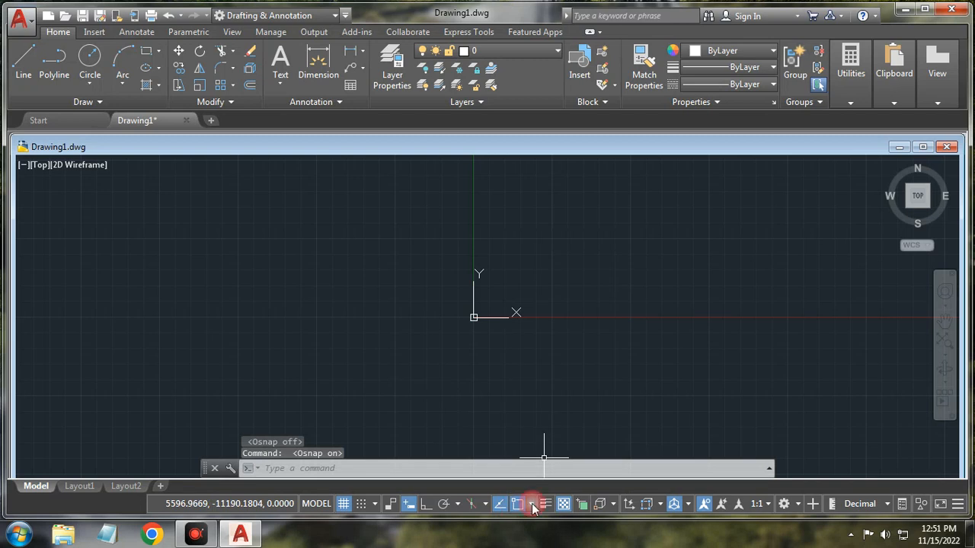
- Enable all object snap modes in the drafting settings
{"action": "left_click", "coordinate": [532, 504]}
{"action": "left_click", "coordinate": [547, 484]}
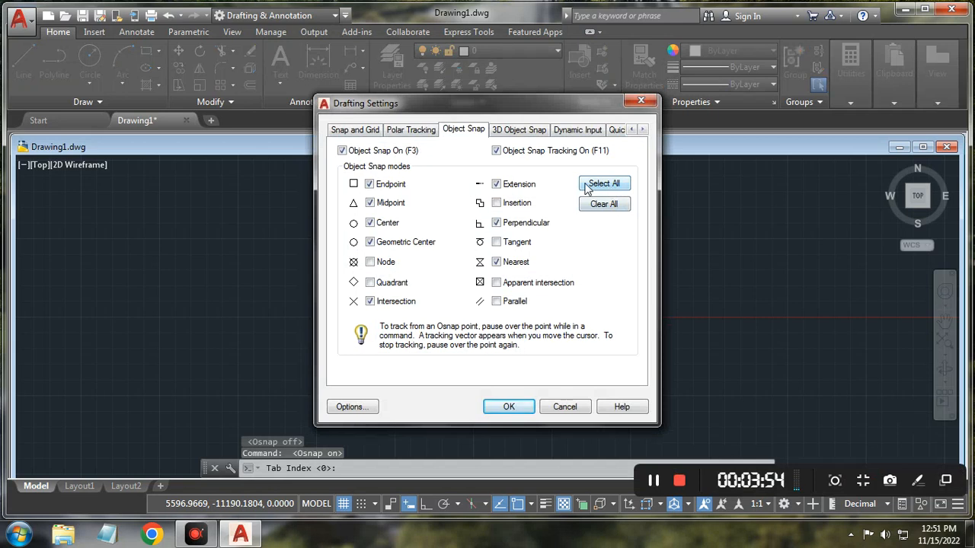
{"action": "left_click", "coordinate": [595, 188]}
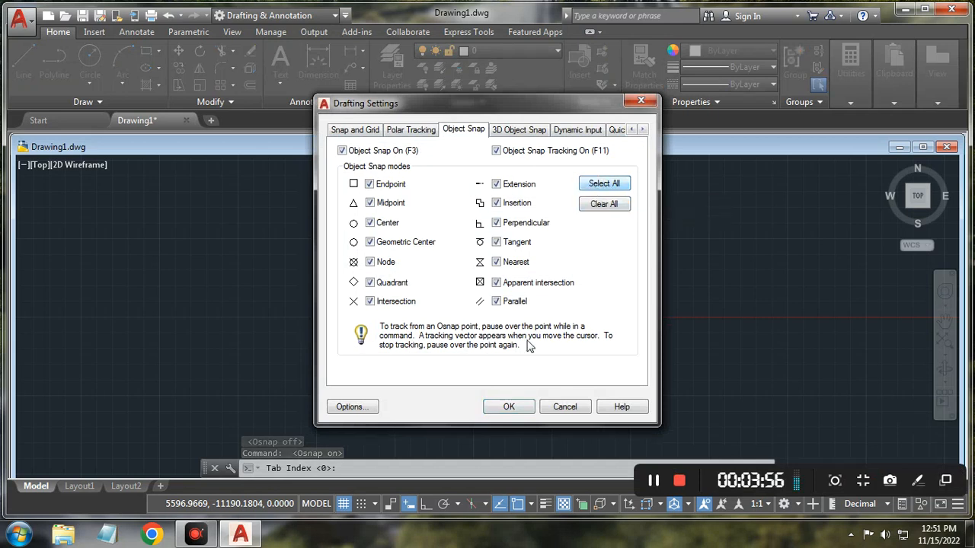
{"action": "left_click", "coordinate": [508, 408]}
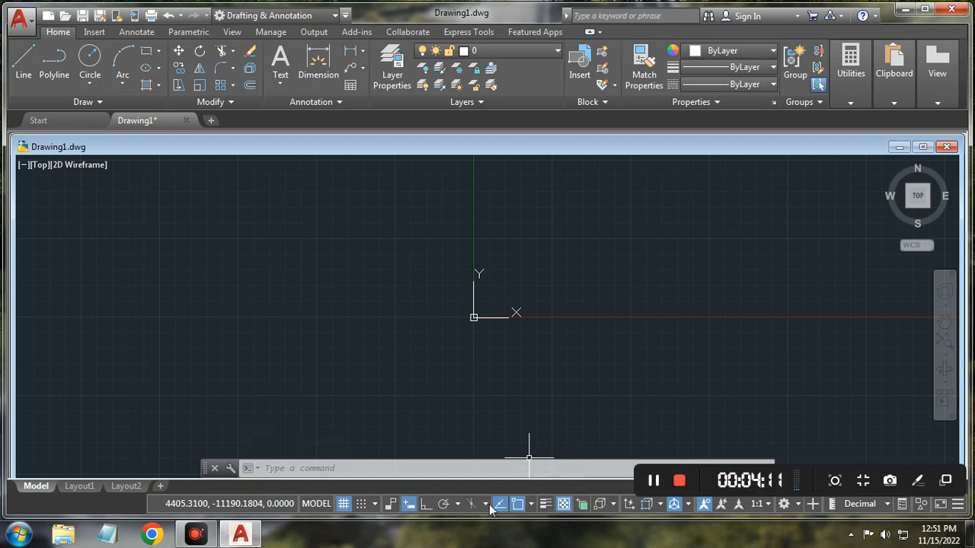
{"action": "left_click", "coordinate": [655, 482]}
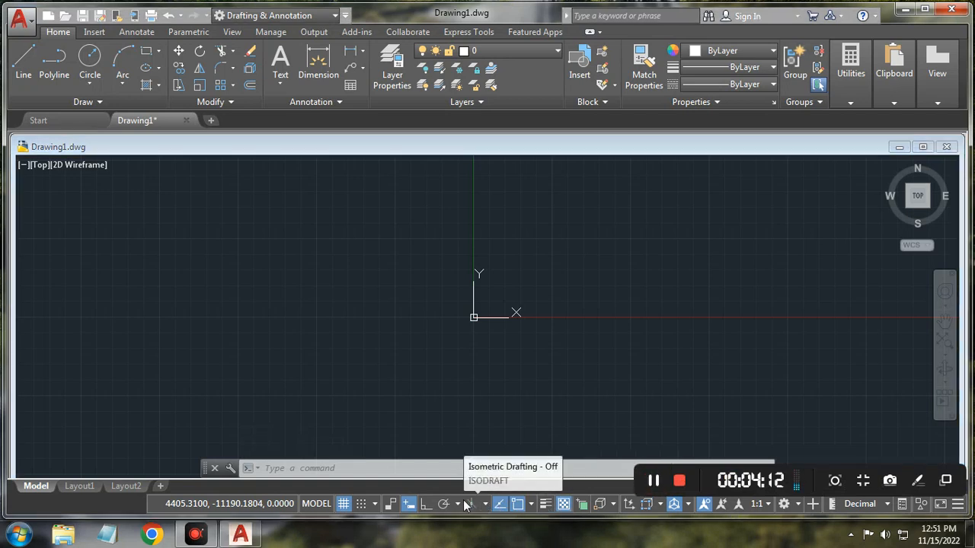
- Hide and restore the Ortho Mode and Snap Mode toggles through the status bar customization
{"action": "left_click", "coordinate": [957, 506]}
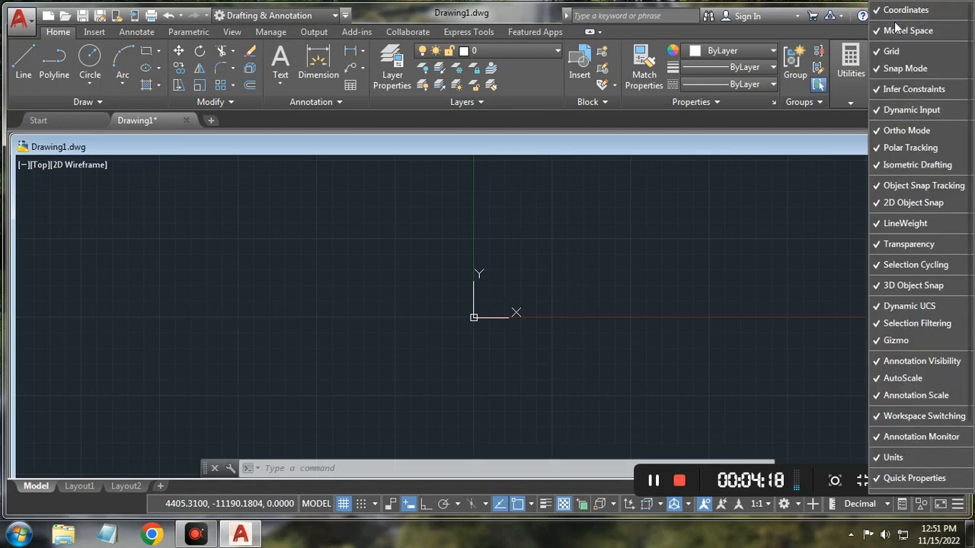
{"action": "left_click", "coordinate": [907, 130]}
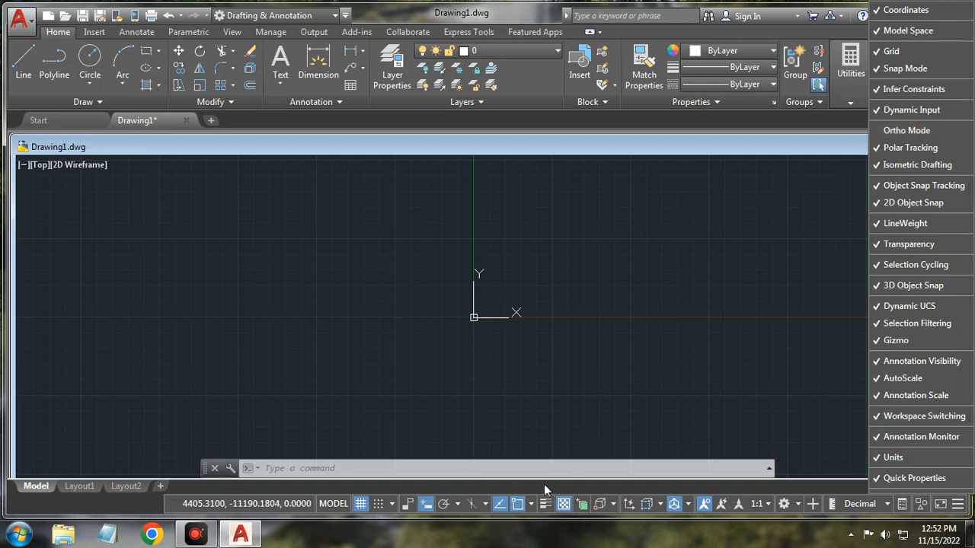
{"action": "left_click", "coordinate": [918, 134]}
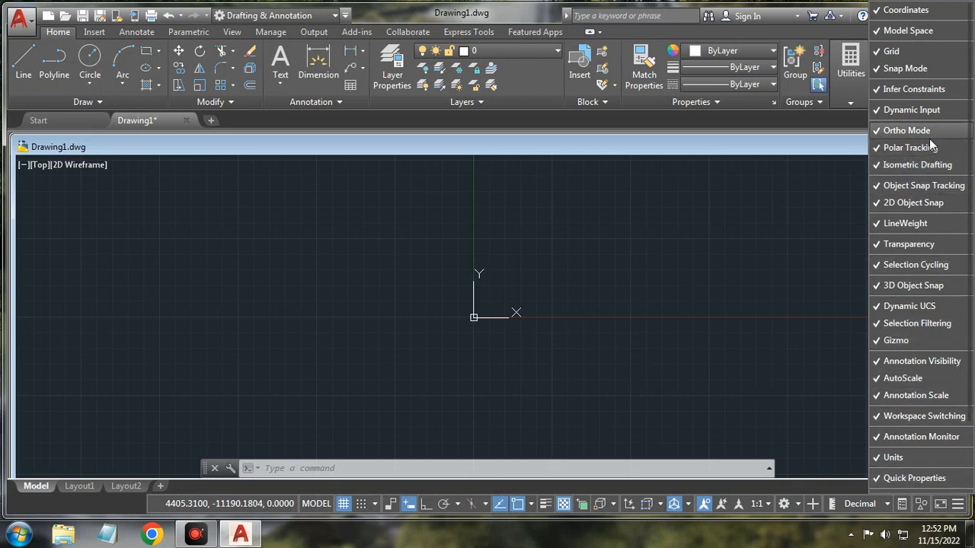
{"action": "left_click", "coordinate": [906, 66]}
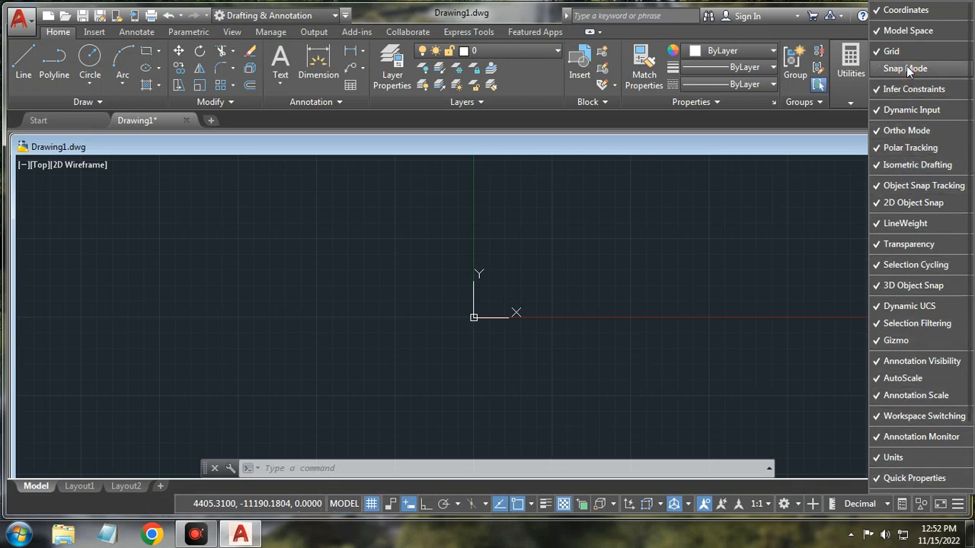
{"action": "left_click", "coordinate": [906, 66]}
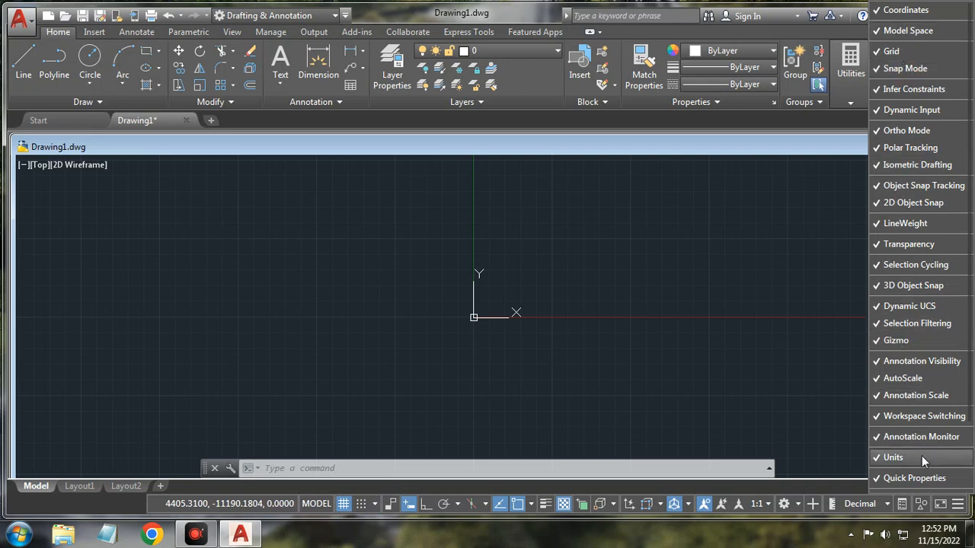
{"action": "left_click", "coordinate": [958, 509]}
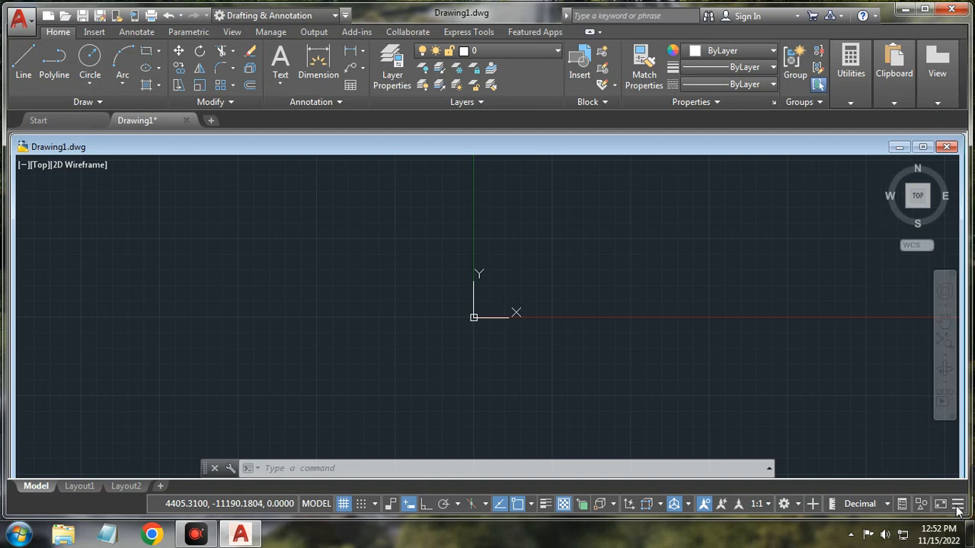
{"action": "left_click", "coordinate": [958, 509]}
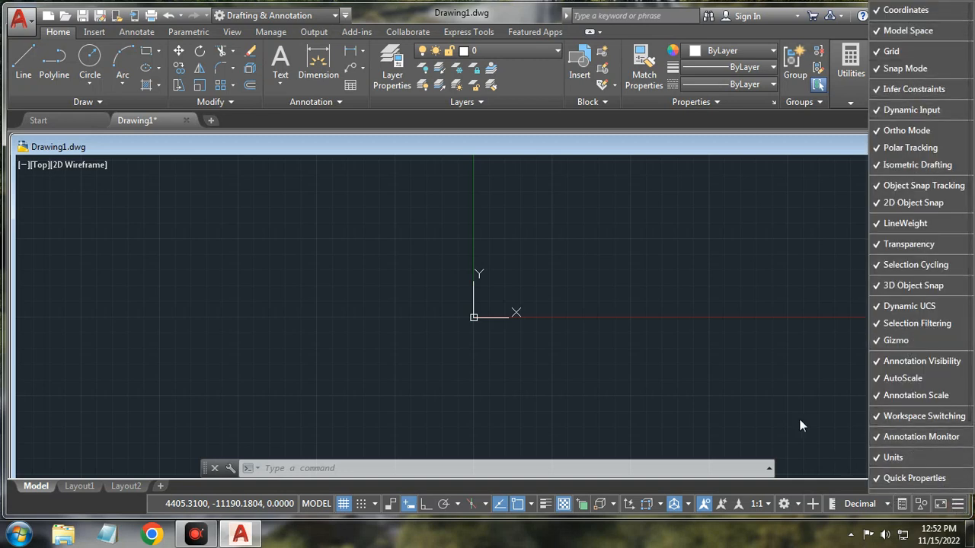
{"action": "left_click", "coordinate": [775, 377]}
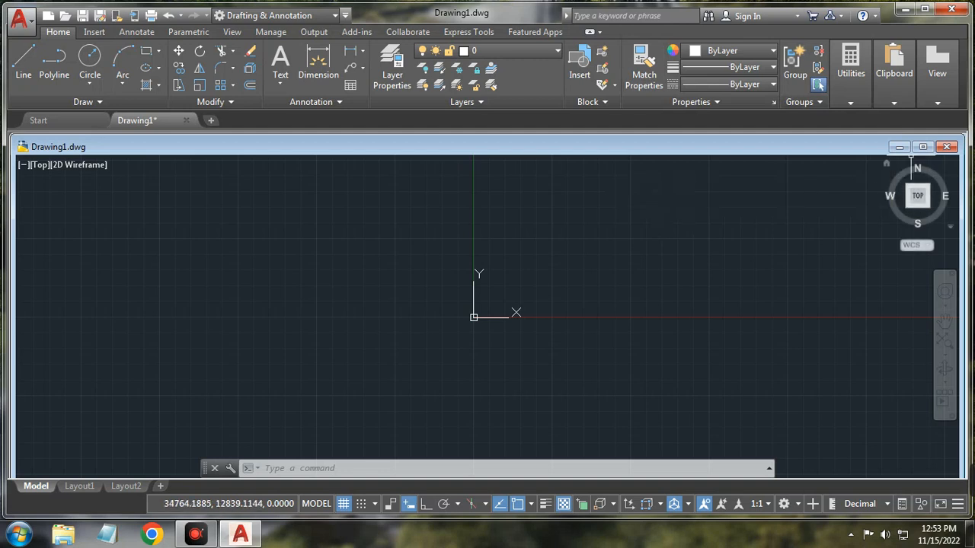
- Open the QuickCalc calculator from the drawing utilities and calculate 3*9
{"action": "left_click", "coordinate": [853, 105]}
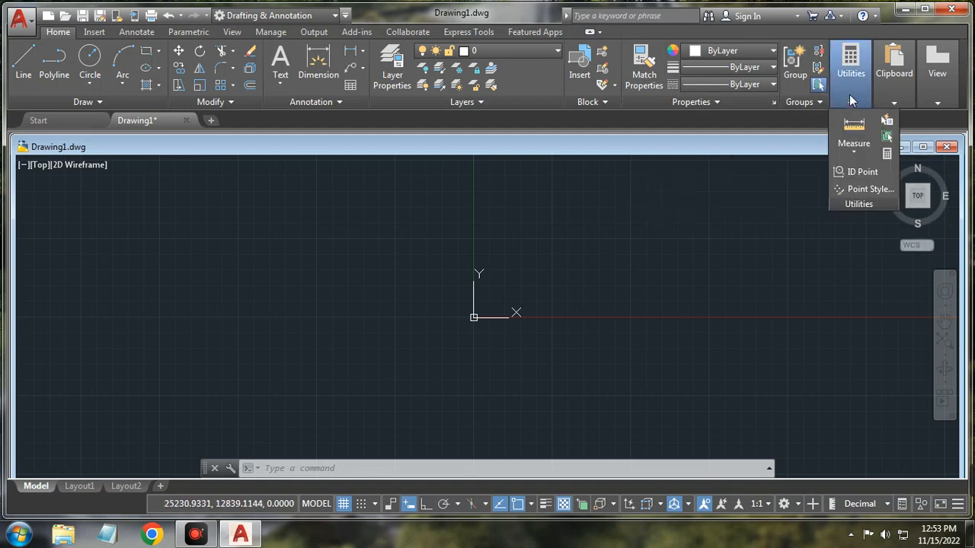
{"action": "left_click", "coordinate": [887, 155]}
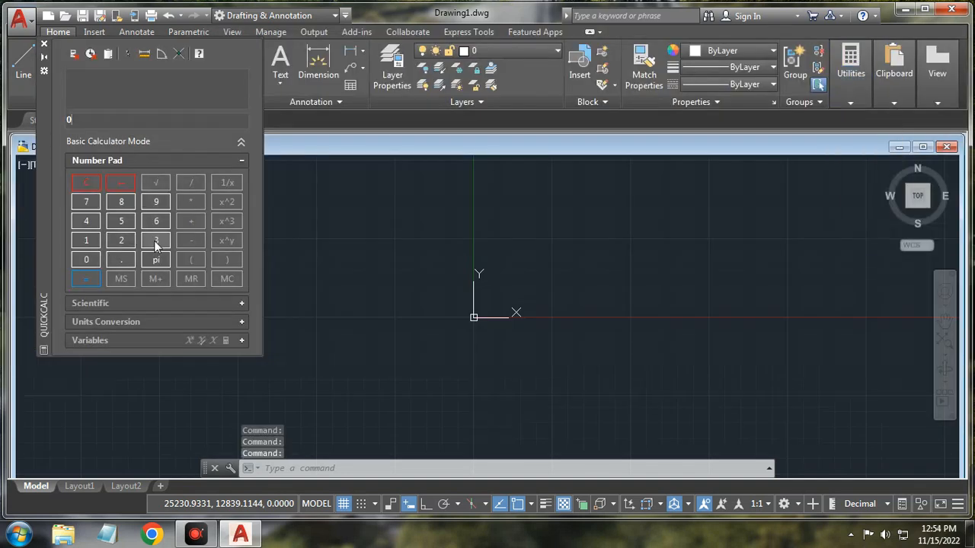
{"action": "left_click", "coordinate": [156, 240]}
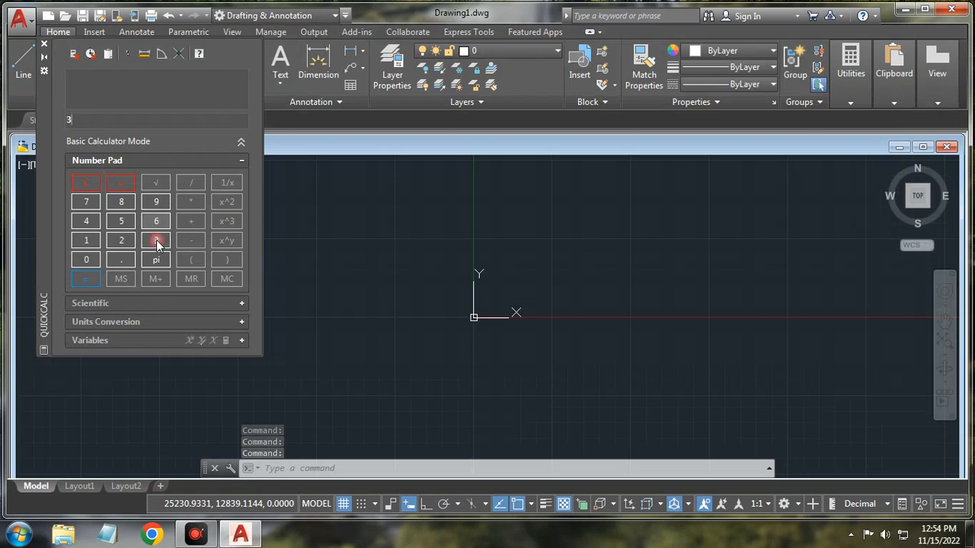
{"action": "left_click", "coordinate": [189, 201]}
{"action": "left_click", "coordinate": [158, 201]}
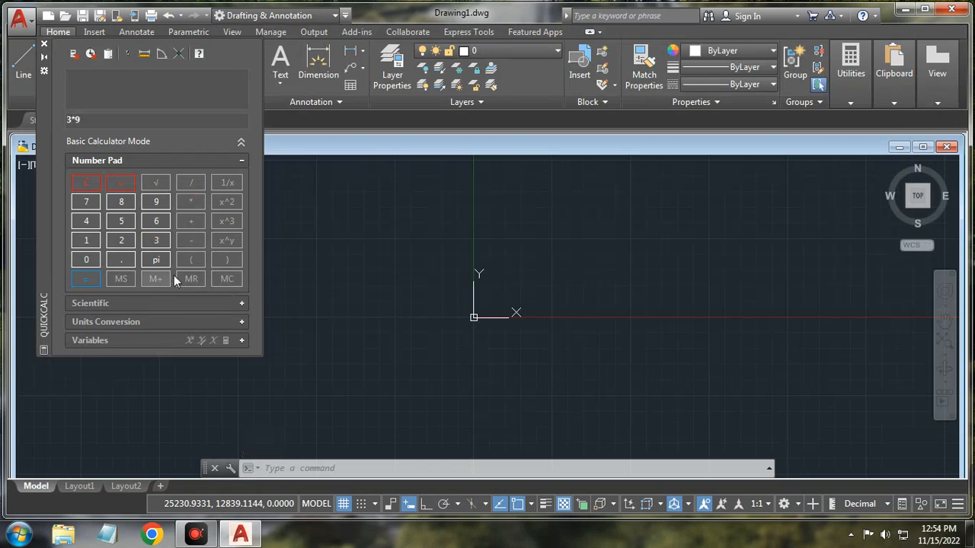
{"action": "left_click", "coordinate": [87, 279]}
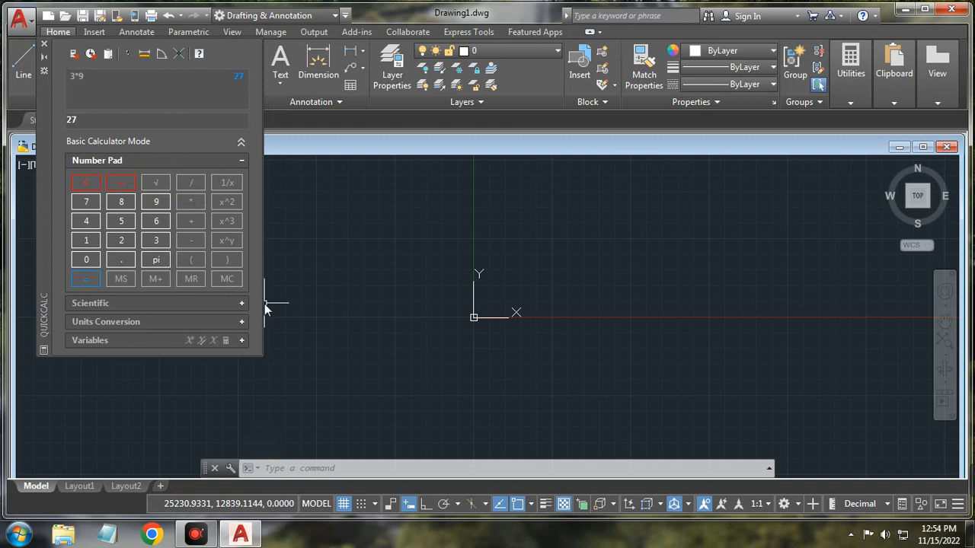
- Close the QuickCalc calculator and view the available drawing utilities
{"action": "left_click", "coordinate": [44, 43]}
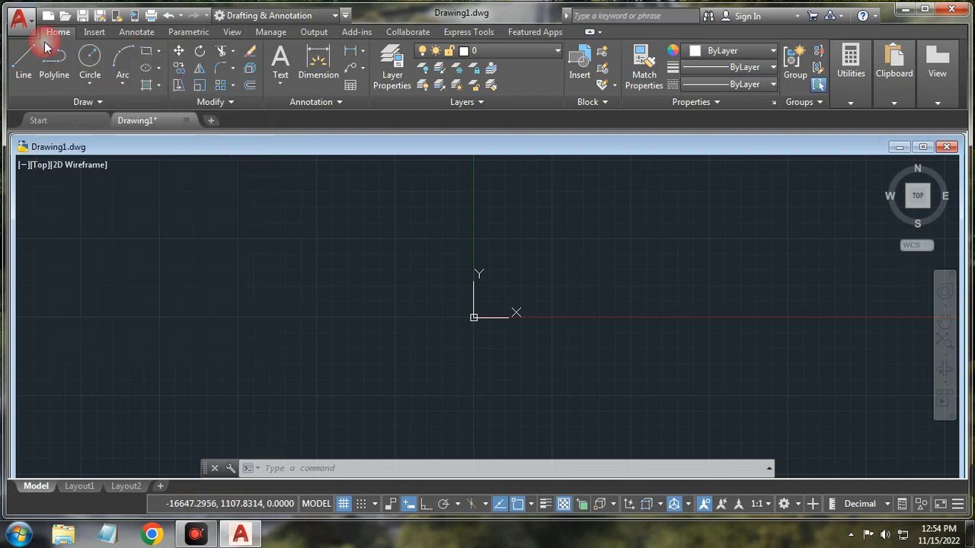
{"action": "left_click", "coordinate": [851, 102]}
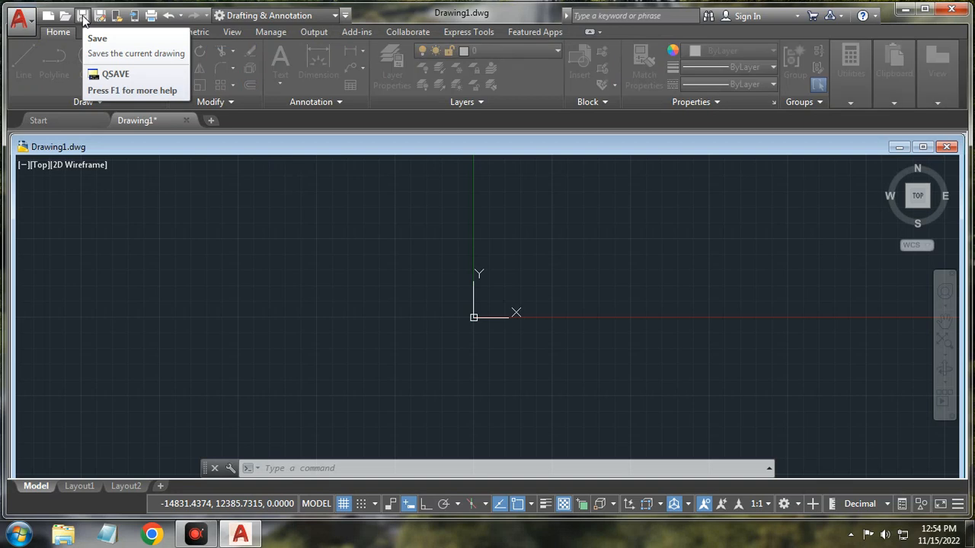
- Start saving the drawing and create a folder named "22B81A05XX - ZZZZ" in My Documents
{"action": "left_click", "coordinate": [83, 17]}
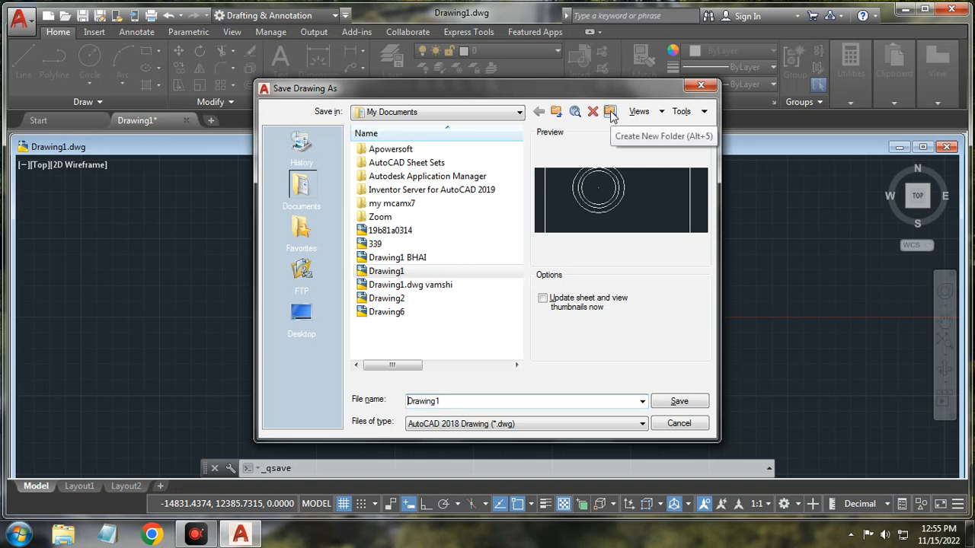
{"action": "left_click", "coordinate": [385, 333]}
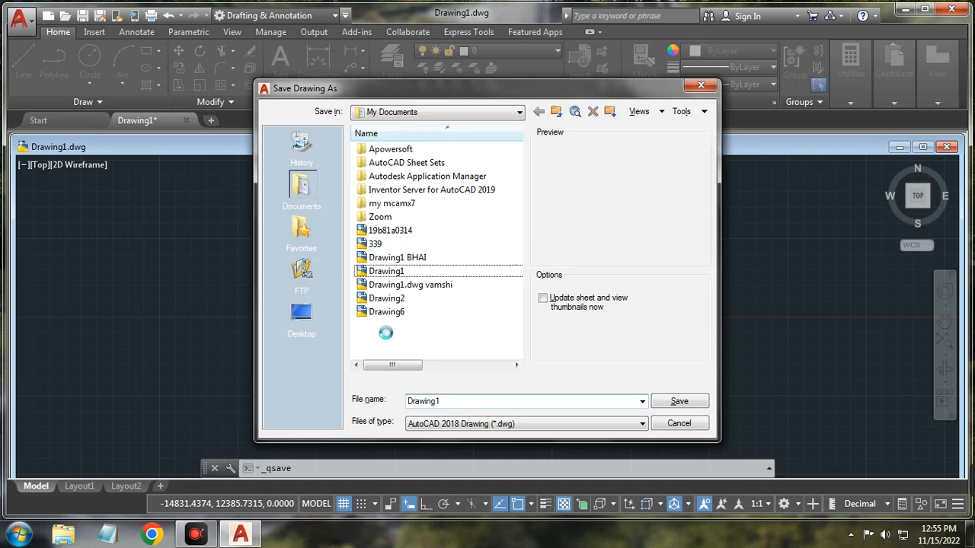
{"action": "right_click", "coordinate": [385, 333]}
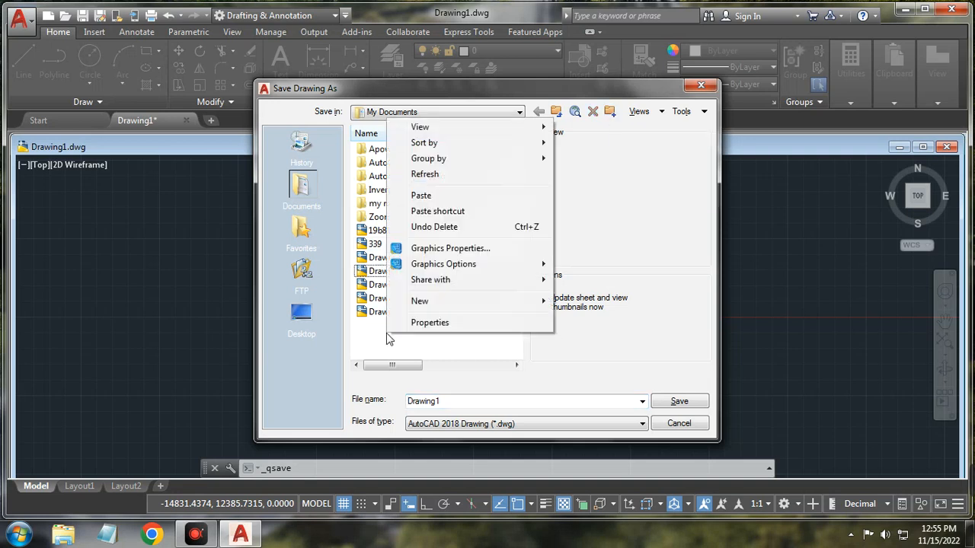
{"action": "left_click", "coordinate": [465, 308]}
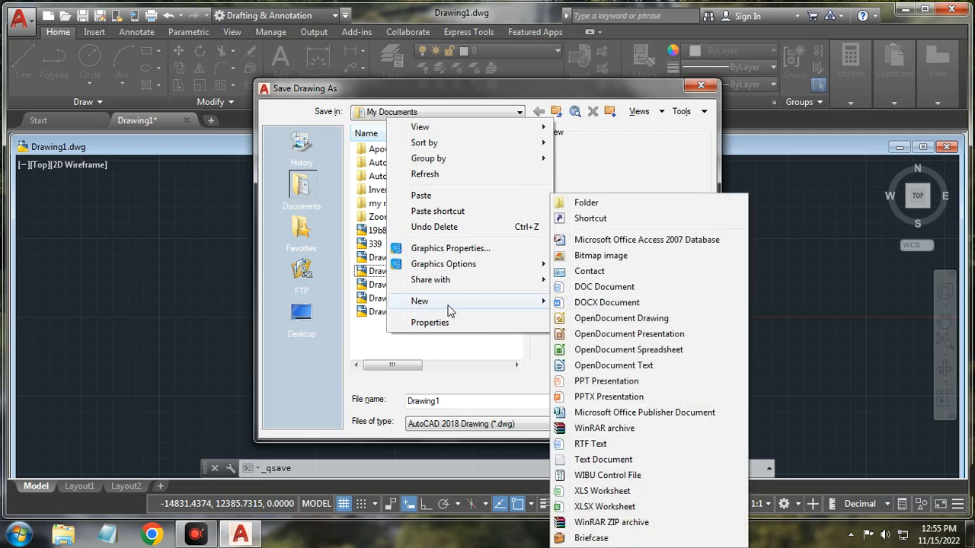
{"action": "left_click", "coordinate": [587, 203]}
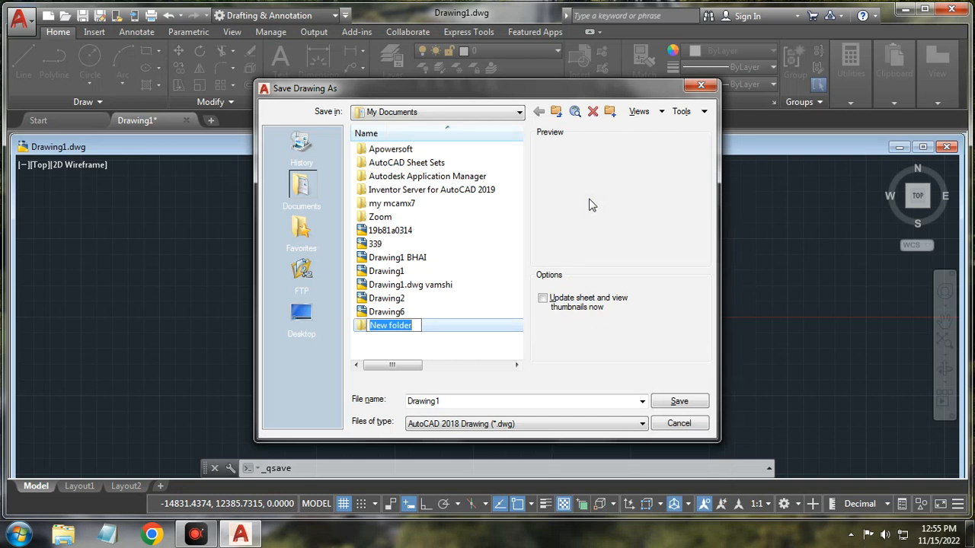
{"action": "type", "text": "22"}
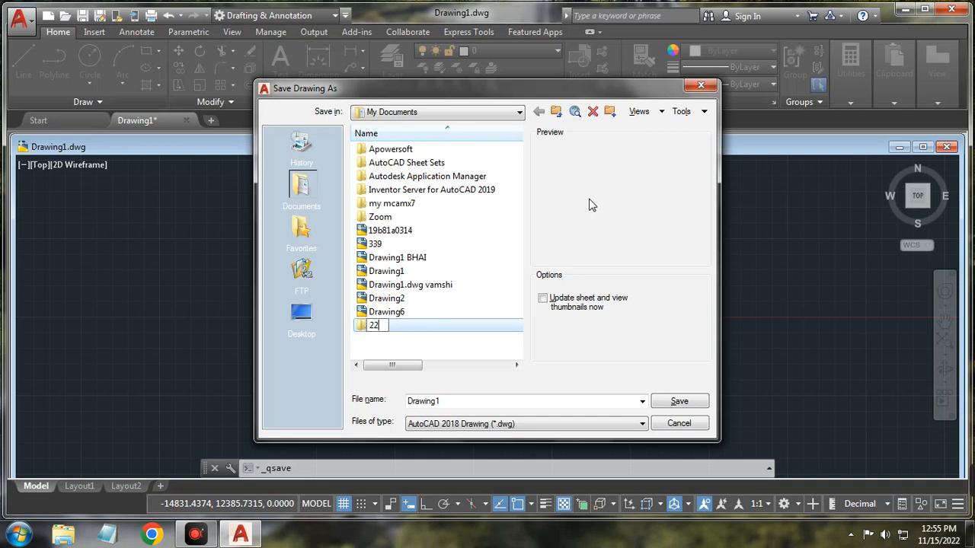
{"action": "type", "text": "B81A05XX"}
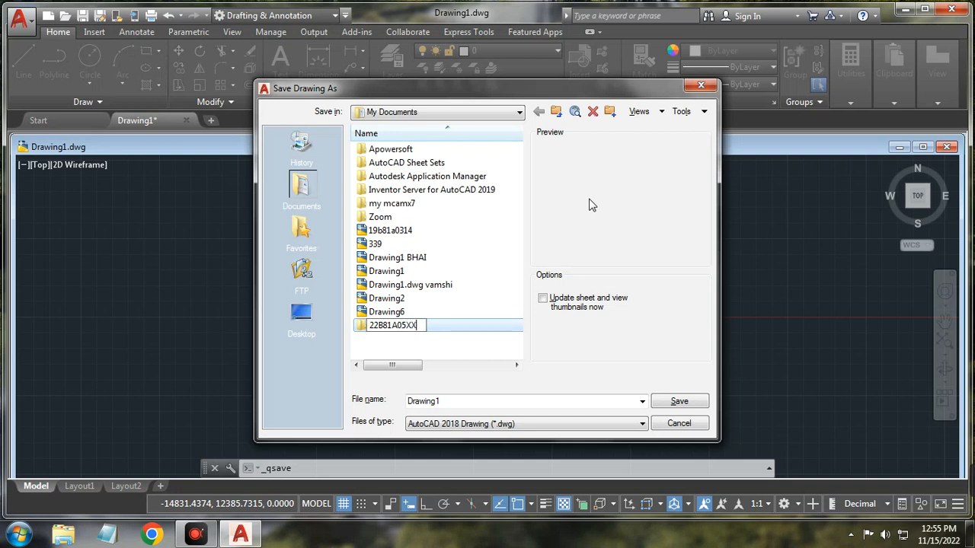
{"action": "type", "text": " - ZZZZ"}
{"action": "key", "text": "Return"}
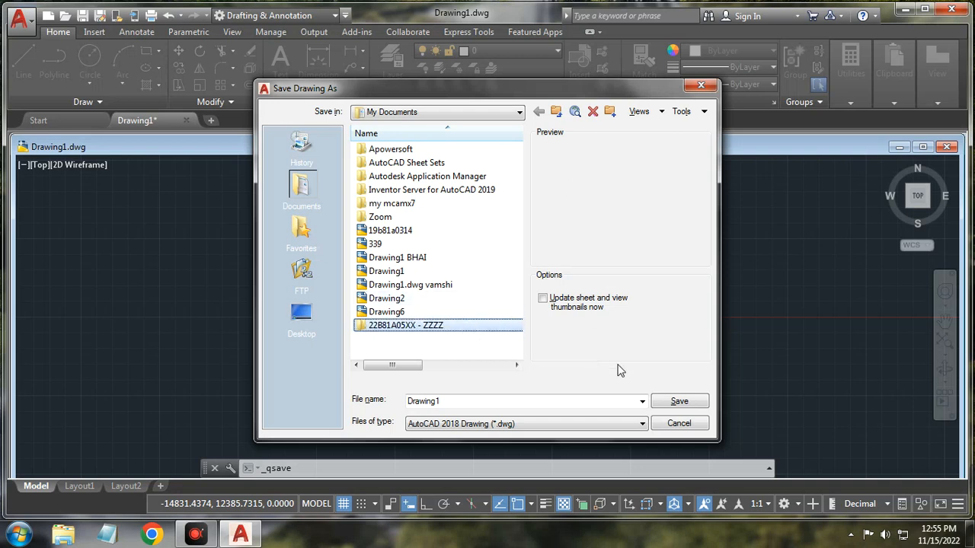
- Save the drawing as "CVR COMMON TEMPLATE" inside the "22B81A05XX - ZZZZ" folder
{"action": "double_click", "coordinate": [457, 326]}
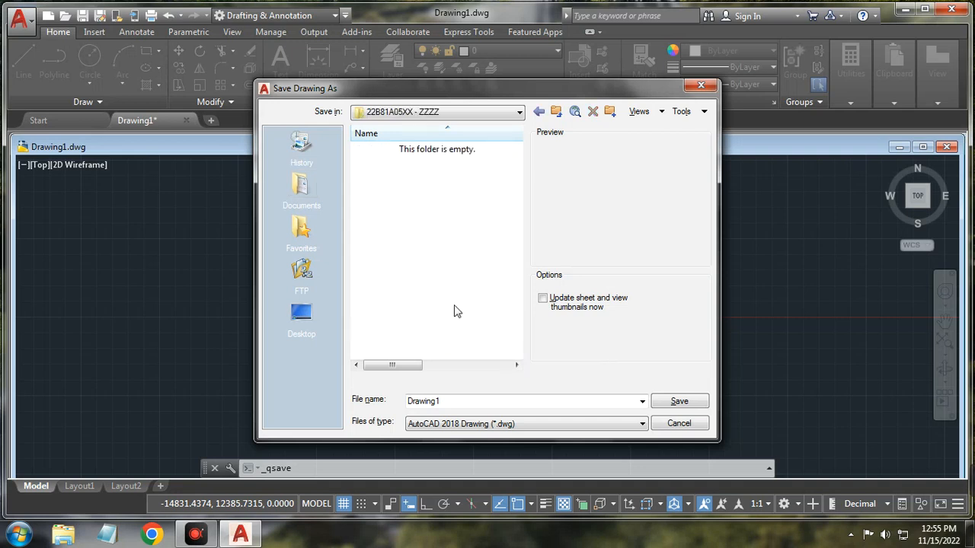
{"action": "double_click", "coordinate": [450, 400]}
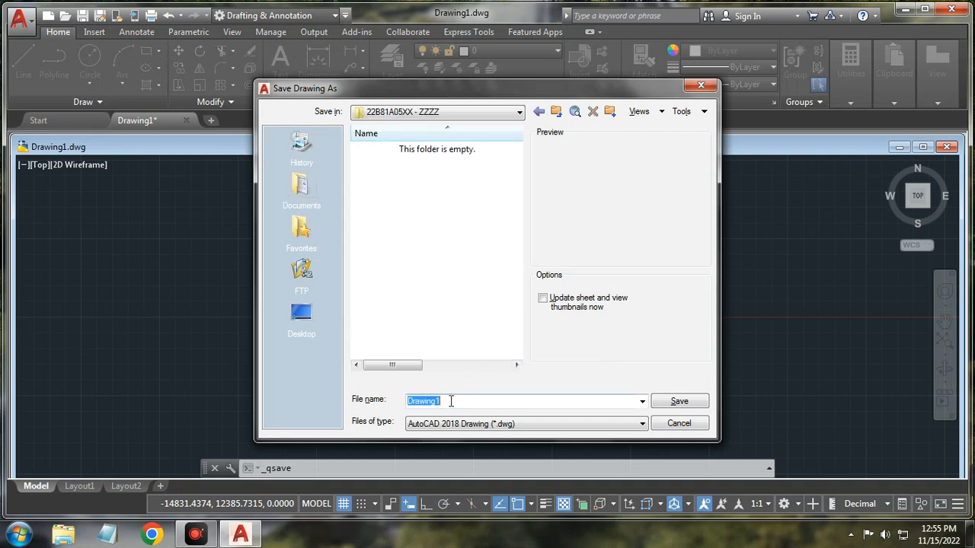
{"action": "left_click", "coordinate": [391, 402]}
{"action": "type", "text": "CVR T"}
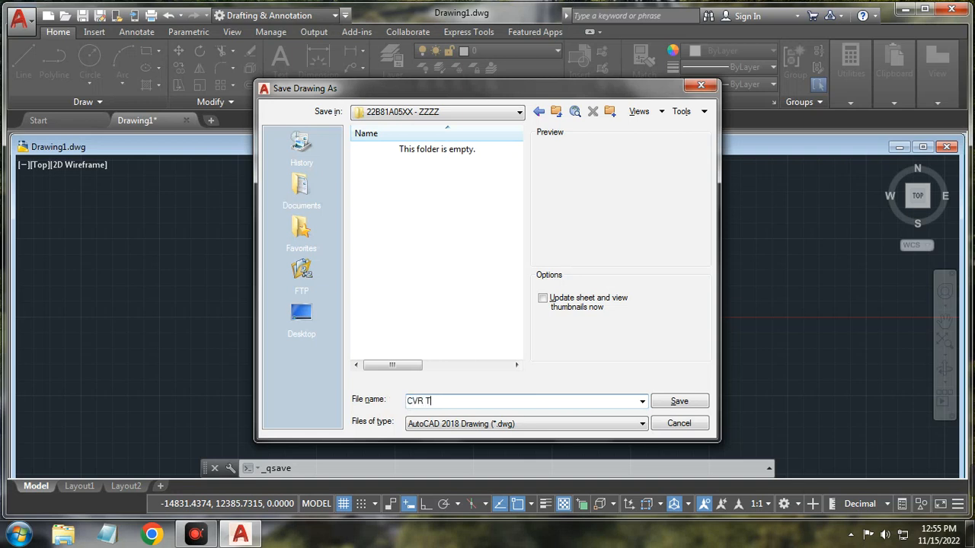
{"action": "type", "text": "EMPLATE"}
{"action": "left_click", "coordinate": [426, 404]}
{"action": "type", "text": "COMMON"}
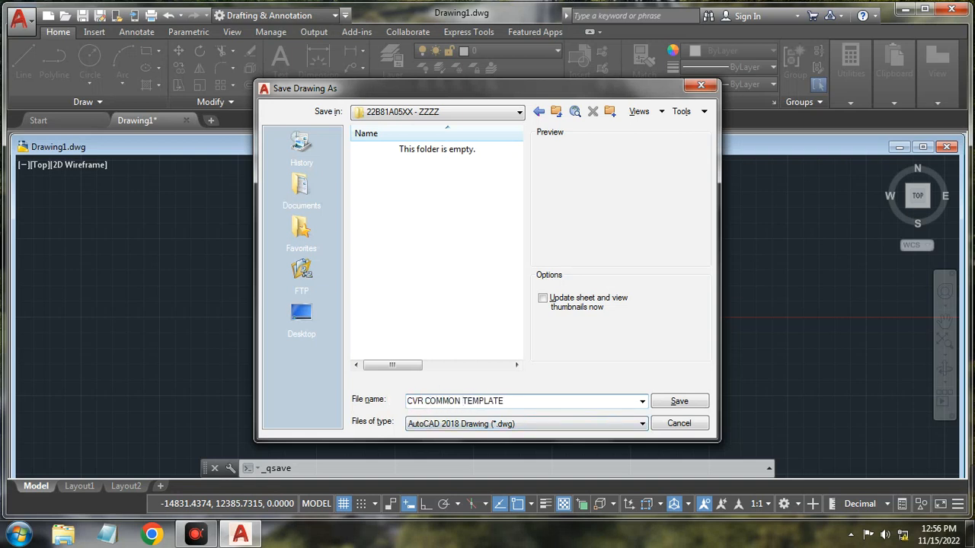
{"action": "key", "text": "BackSpace"}
{"action": "left_click", "coordinate": [671, 404]}
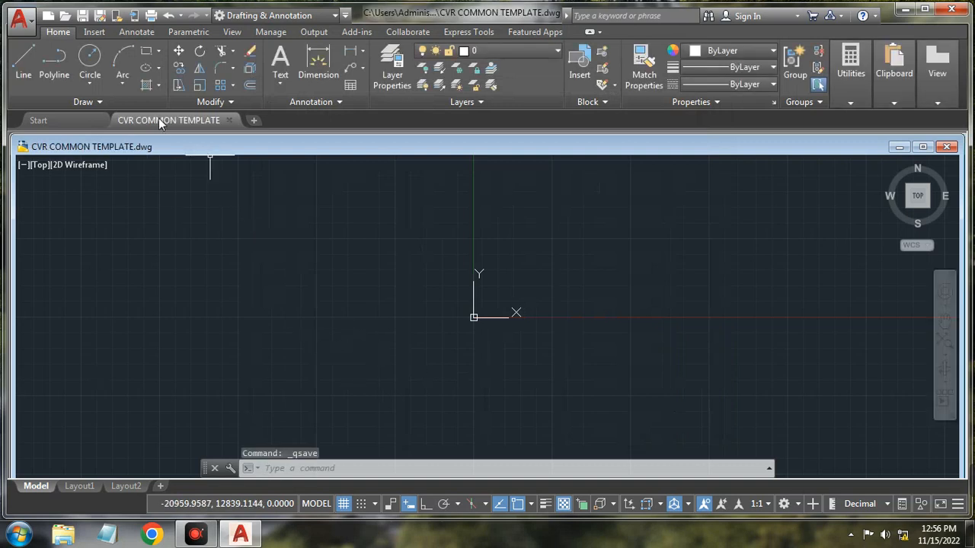
{"action": "mouse_move", "coordinate": [134, 125]}
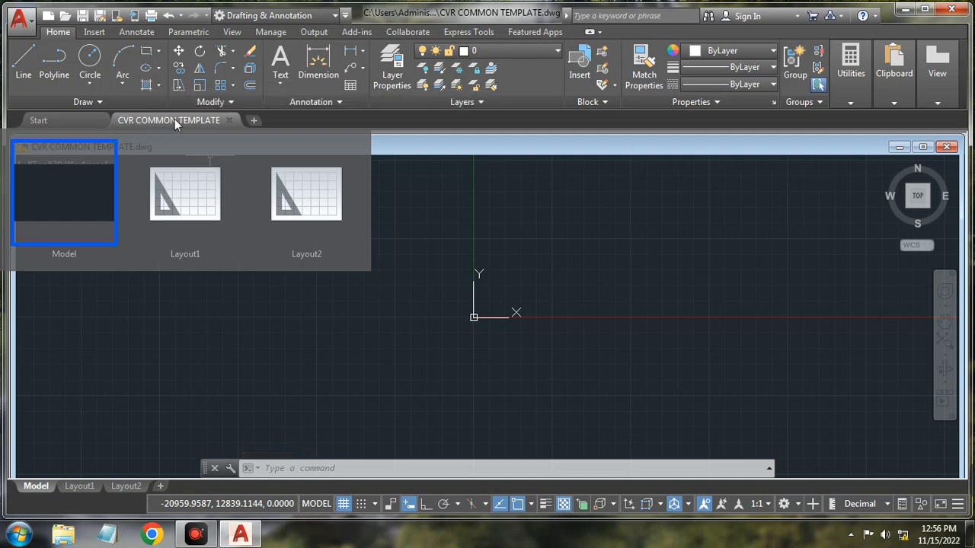
{"action": "mouse_move", "coordinate": [174, 120]}
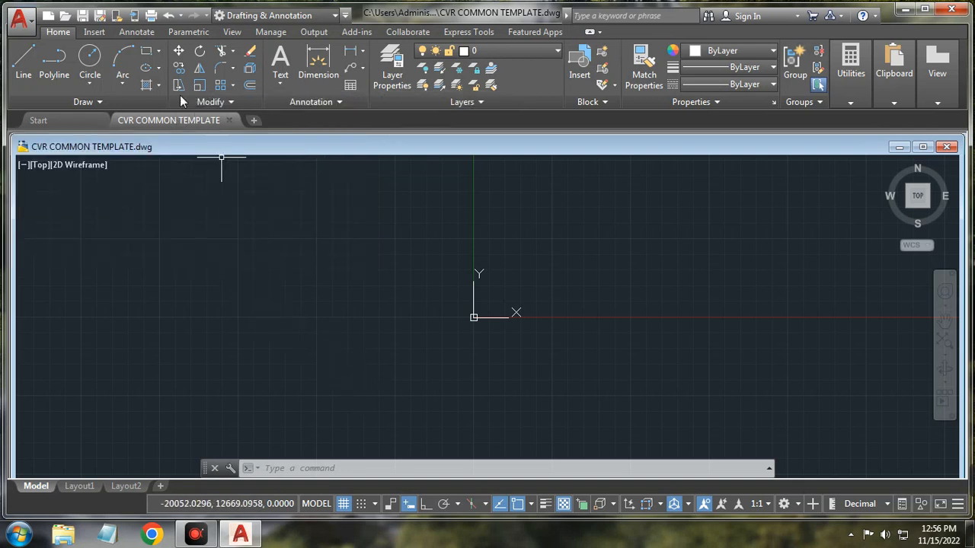
- Draw a rectangle with its first corner at 0,0 and the opposite corner at 420,297
{"action": "left_click", "coordinate": [140, 55]}
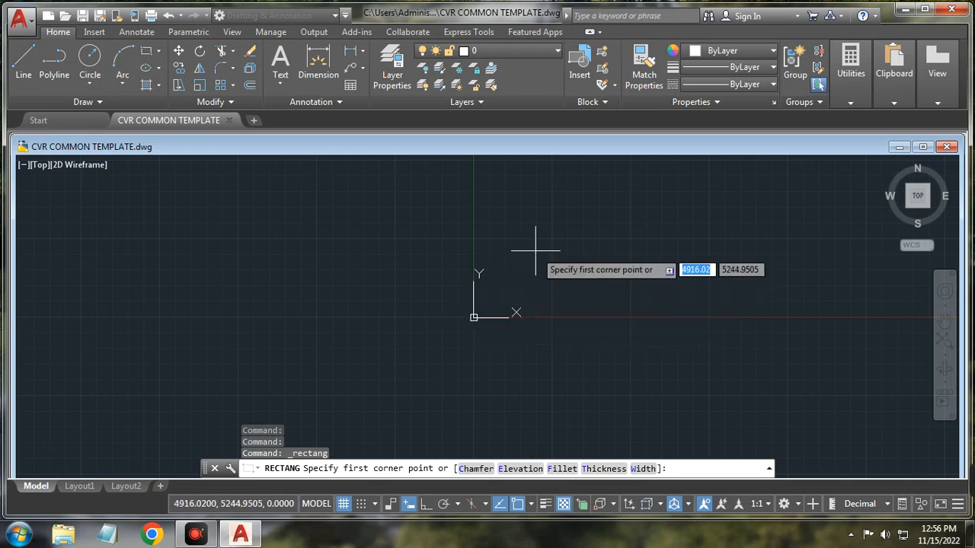
{"action": "type", "text": "0"}
{"action": "key", "text": "Tab"}
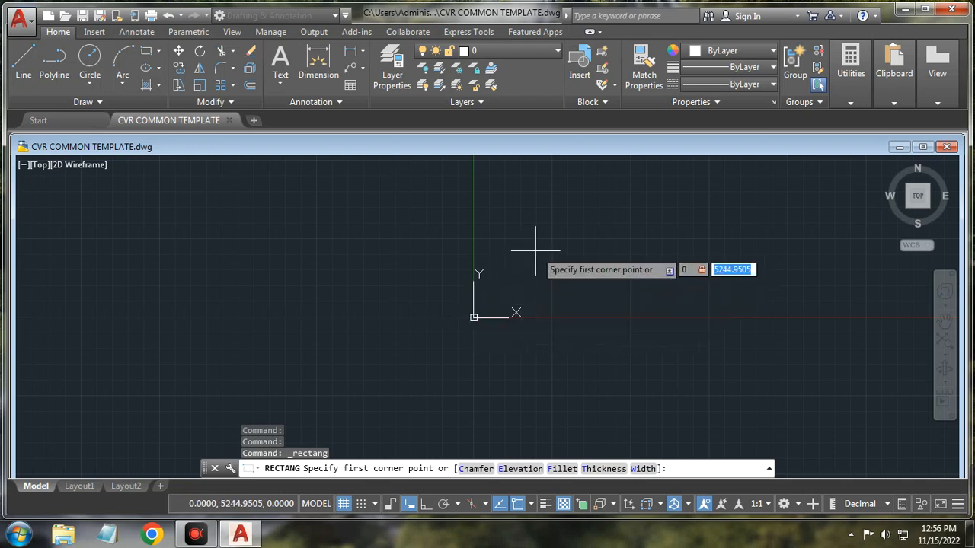
{"action": "type", "text": "0"}
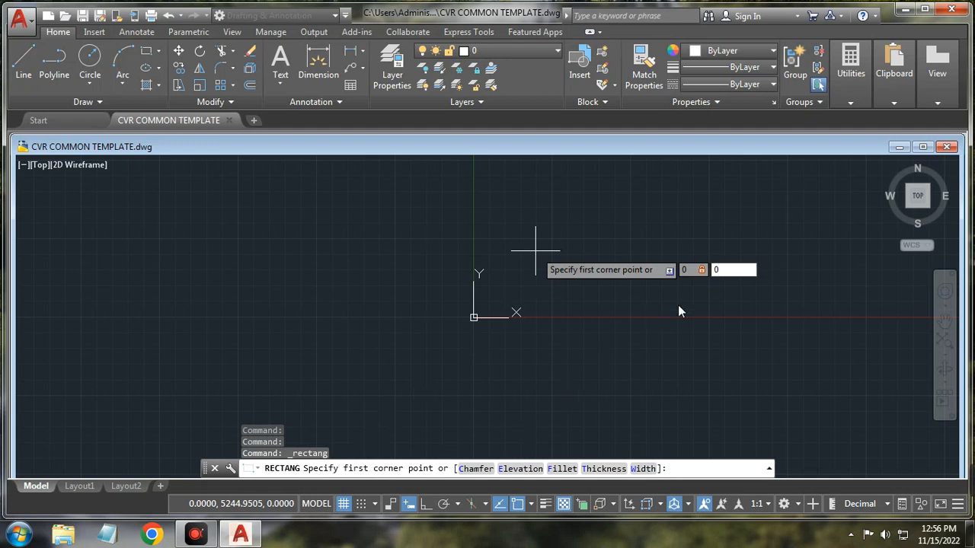
{"action": "key", "text": "Return"}
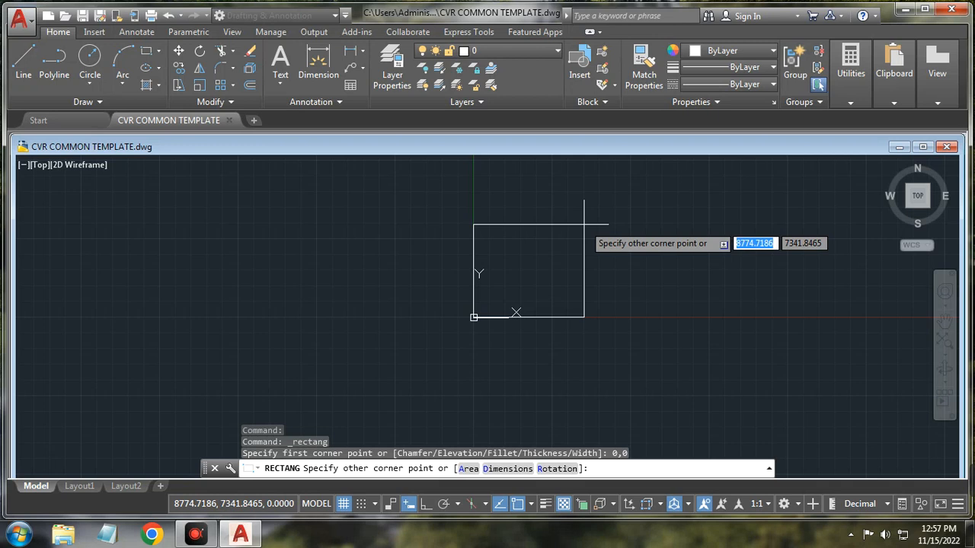
{"action": "type", "text": "420"}
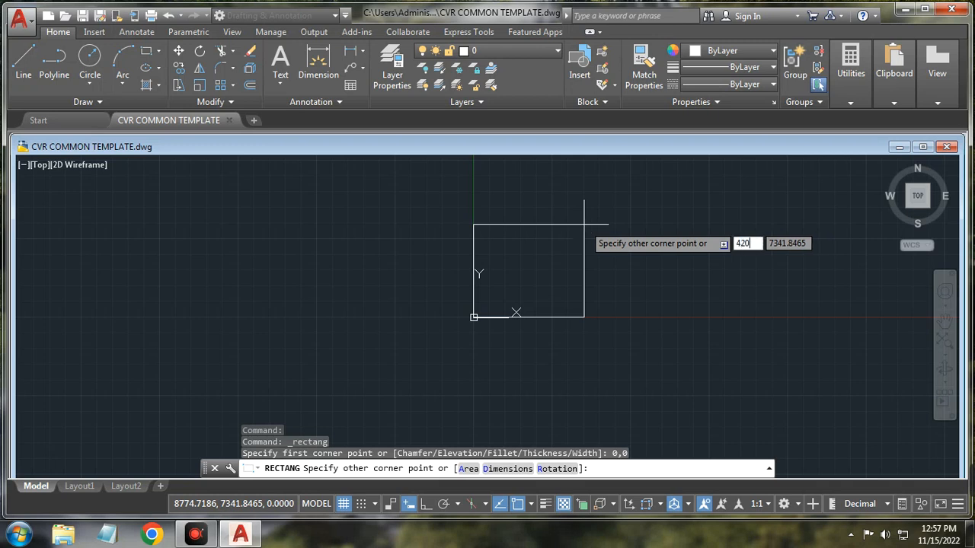
{"action": "key", "text": "Tab"}
{"action": "type", "text": "297"}
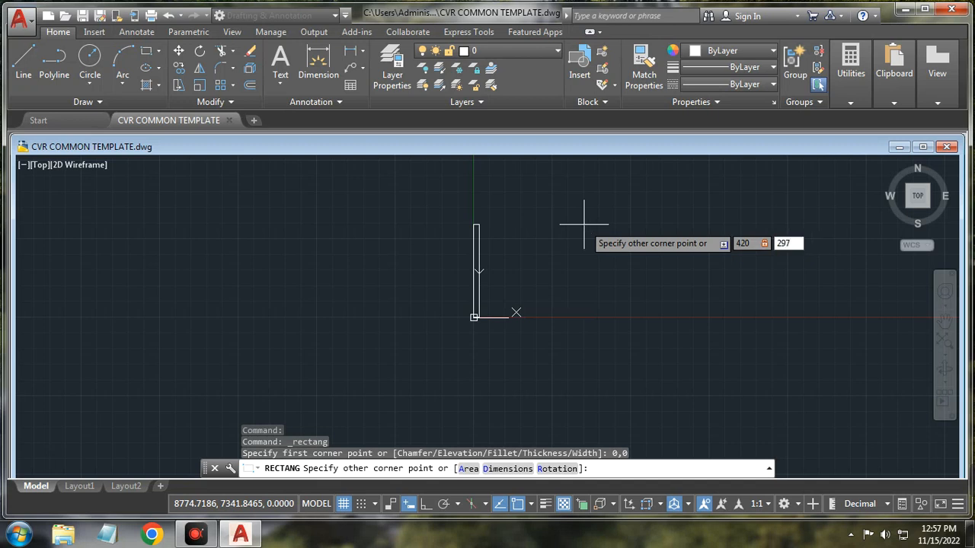
{"action": "key", "text": "Return"}
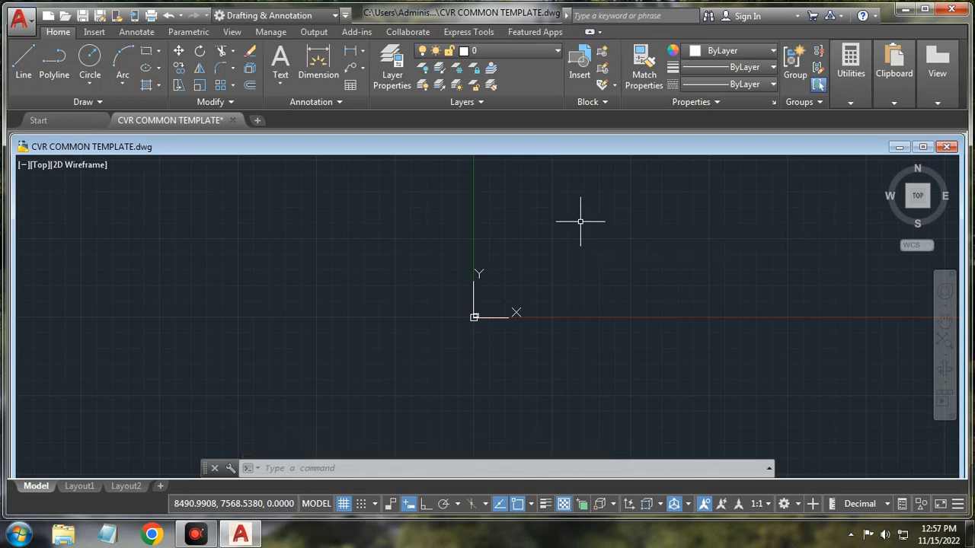
{"action": "type", "text": "Z"}
{"action": "key", "text": "Escape"}
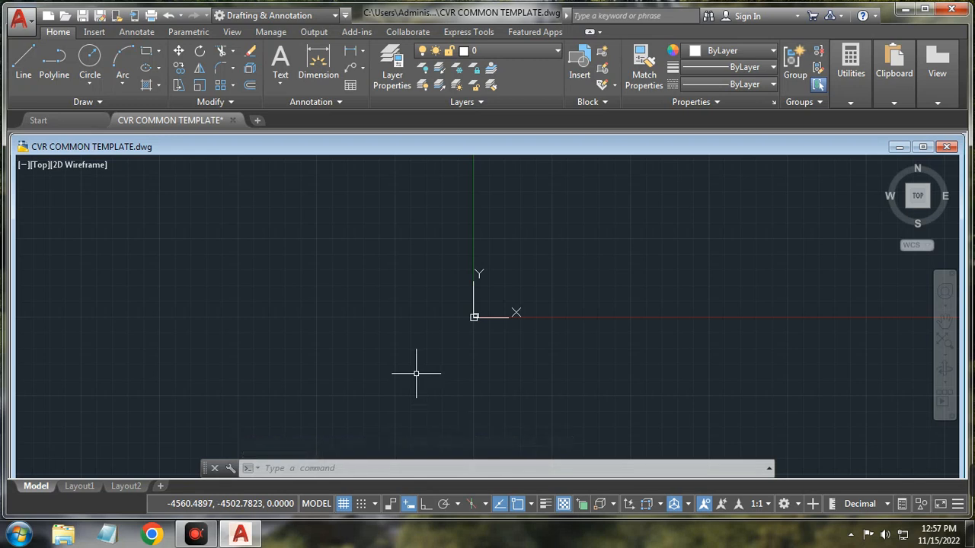
- Close the Command Line window and display it again
{"action": "key", "text": "ctrl+9"}
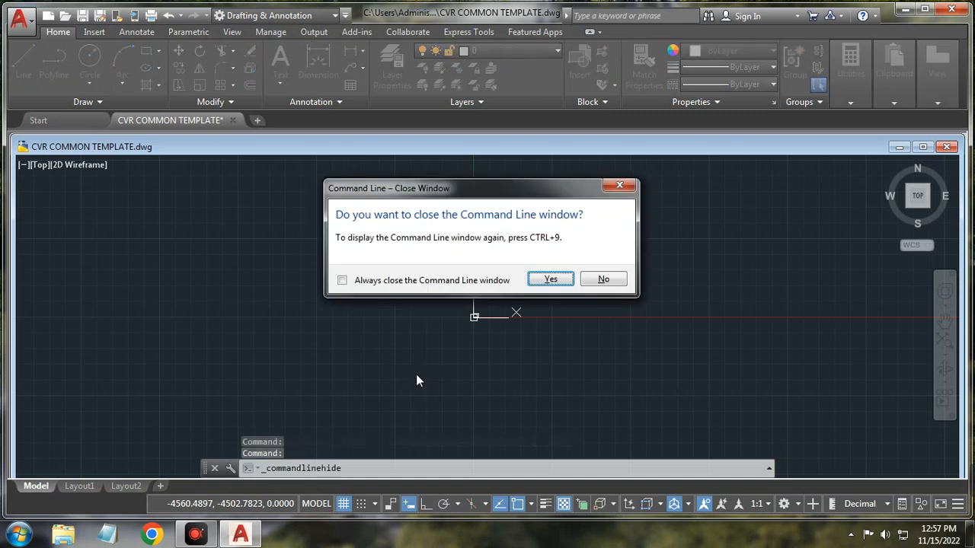
{"action": "left_click", "coordinate": [428, 282]}
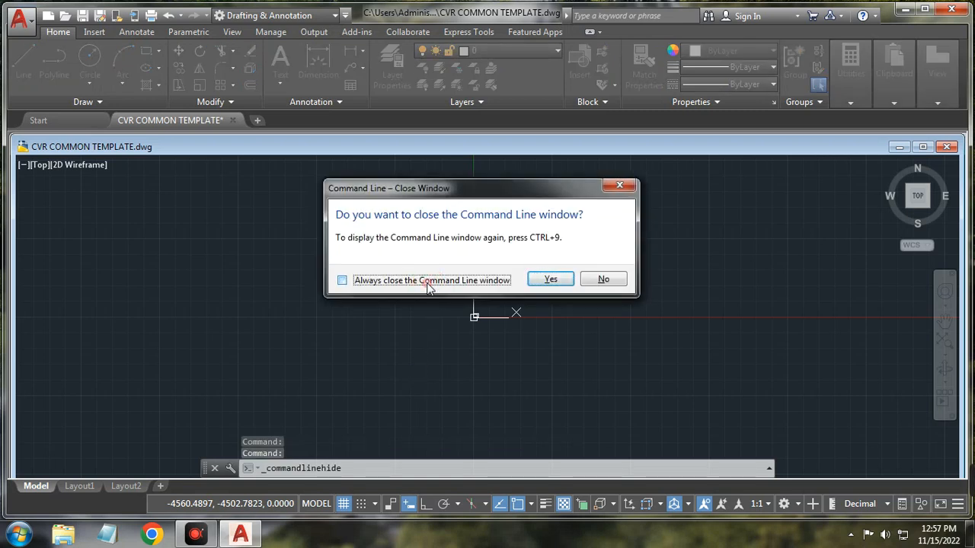
{"action": "left_click", "coordinate": [552, 279]}
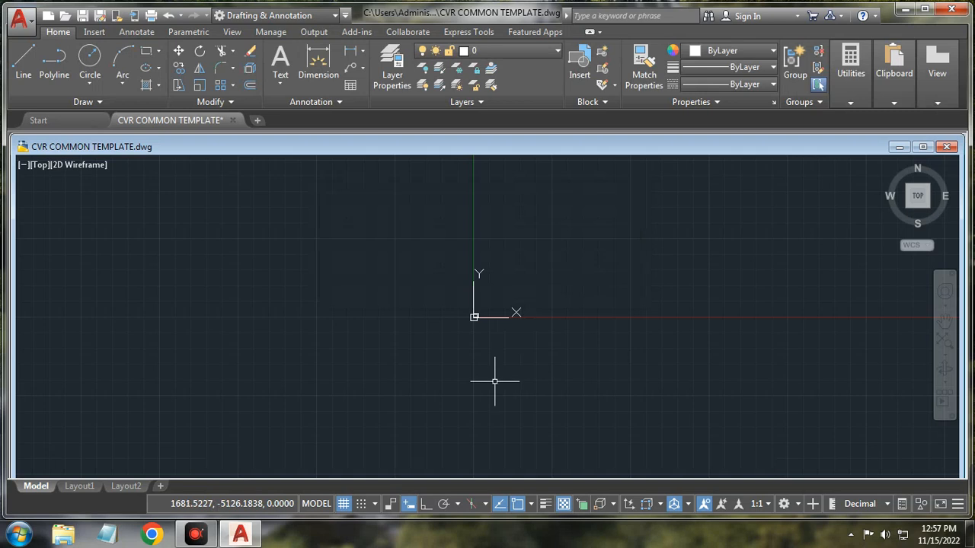
{"action": "key", "text": "ctrl+9"}
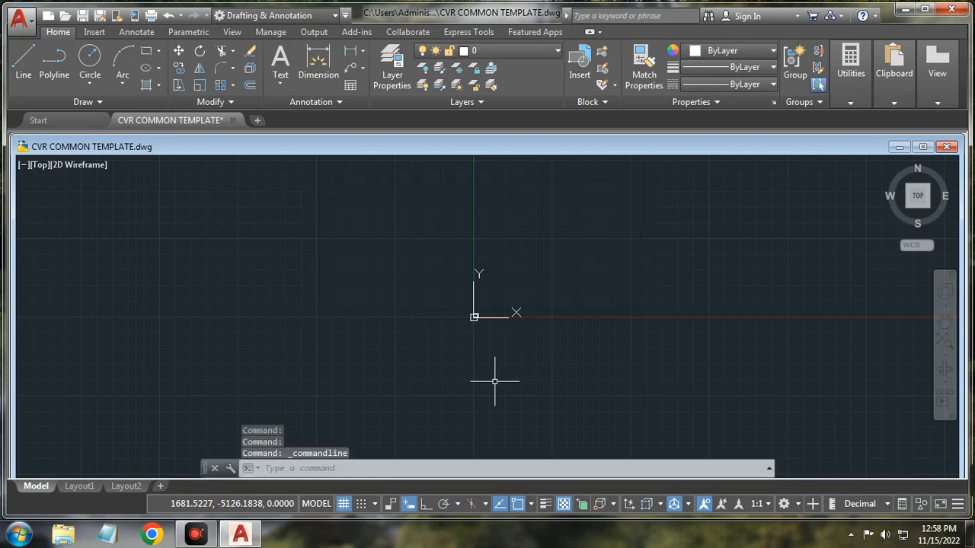
- View the recent commands list and use Zoom with the All option to show the whole rectangle
{"action": "left_click", "coordinate": [249, 469]}
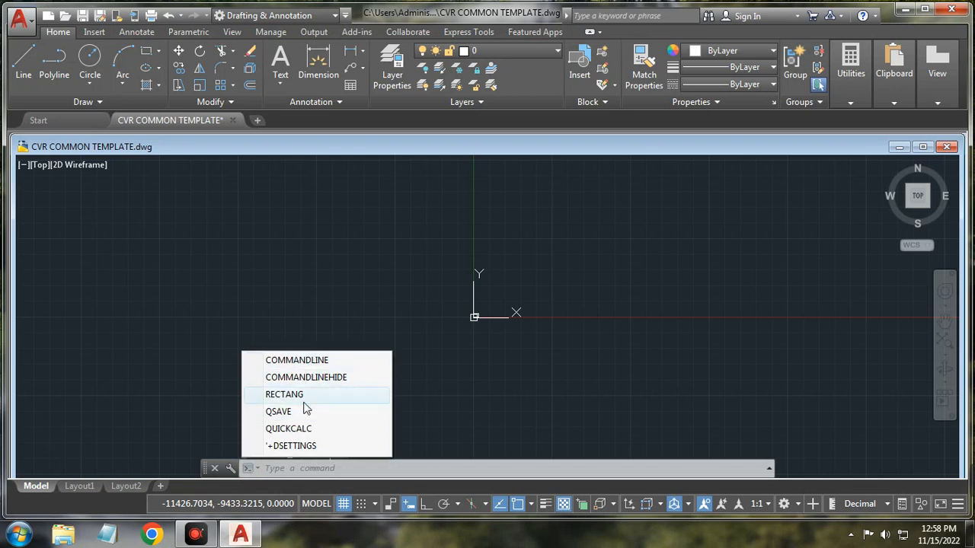
{"action": "left_click", "coordinate": [363, 469]}
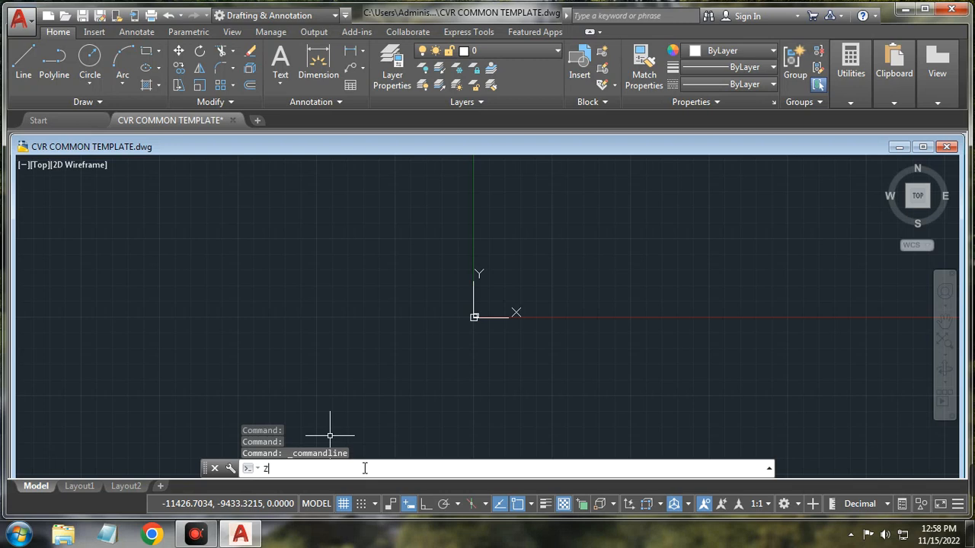
{"action": "type", "text": "z"}
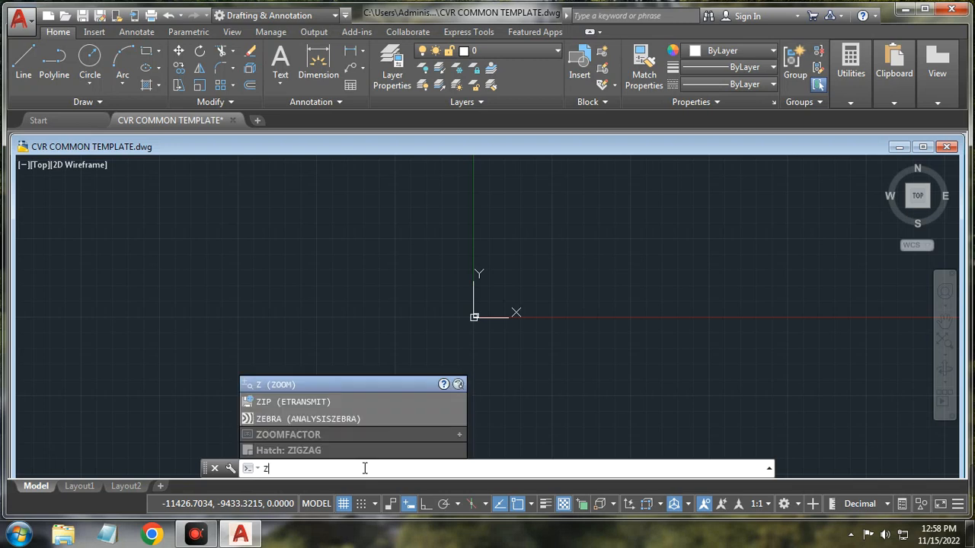
{"action": "key", "text": "Return"}
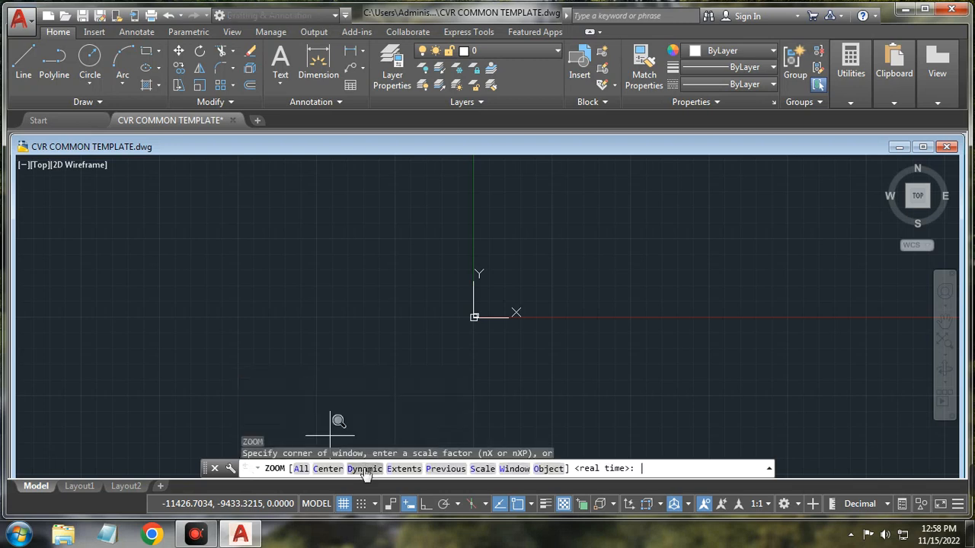
{"action": "left_click", "coordinate": [301, 470]}
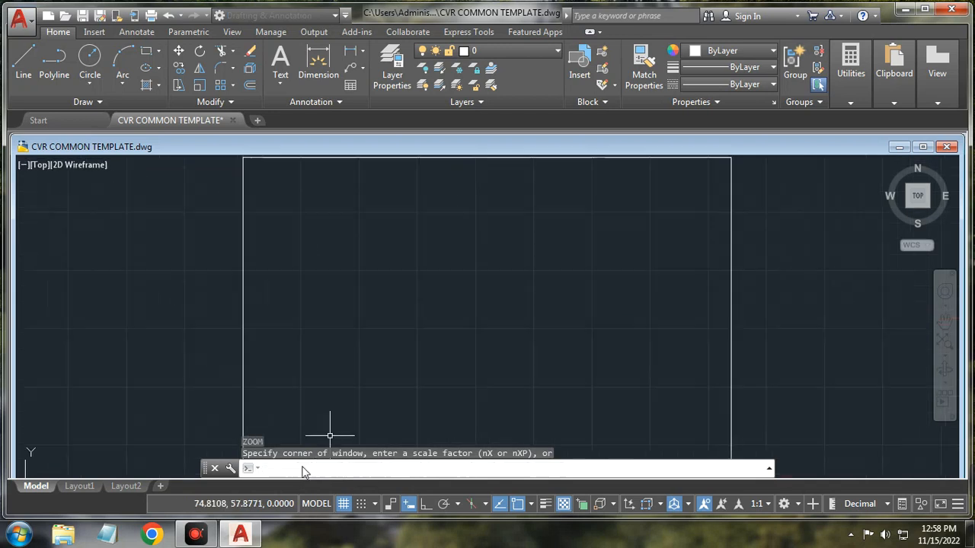
{"action": "scroll", "coordinate": [463, 326], "scroll_direction": "down", "scroll_amount": 2}
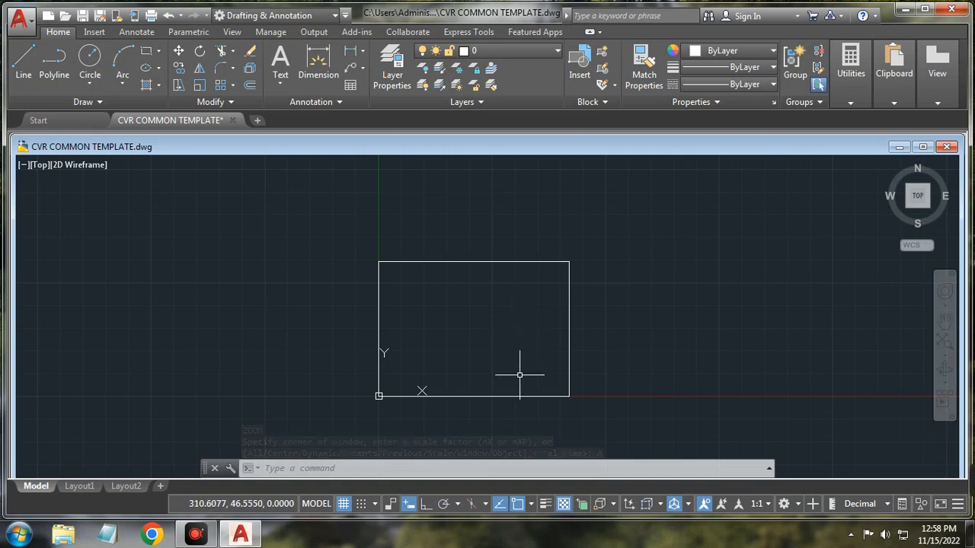
- Dimension the rectangle's upper edge from corner to corner, placing the dimension line above it, and end the Dimension command
{"action": "left_click", "coordinate": [318, 64]}
{"action": "key", "text": "Return"}
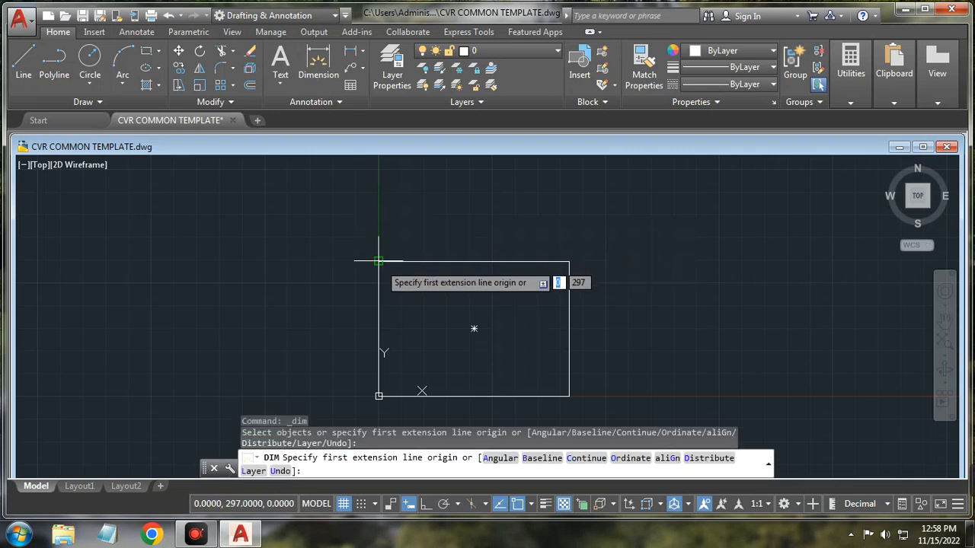
{"action": "left_click", "coordinate": [379, 261]}
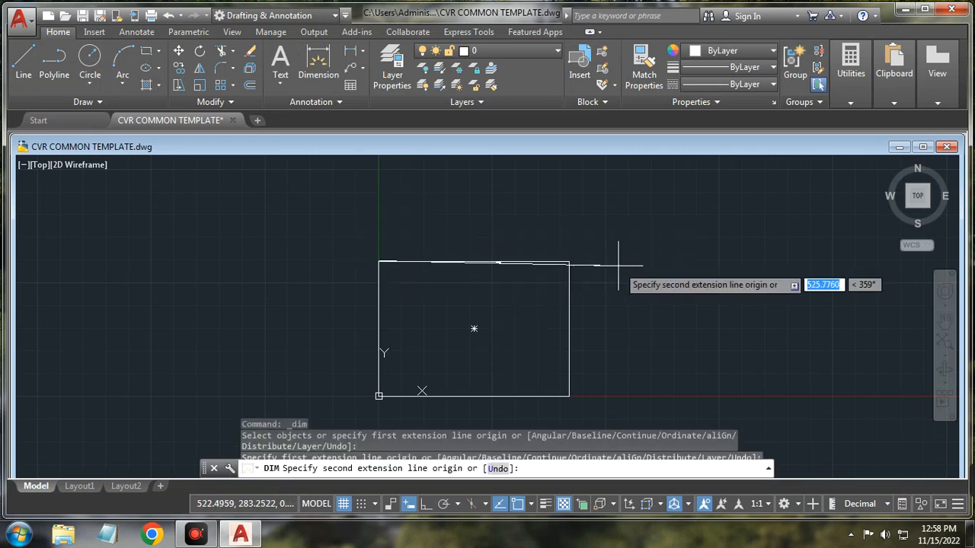
{"action": "left_click", "coordinate": [570, 261]}
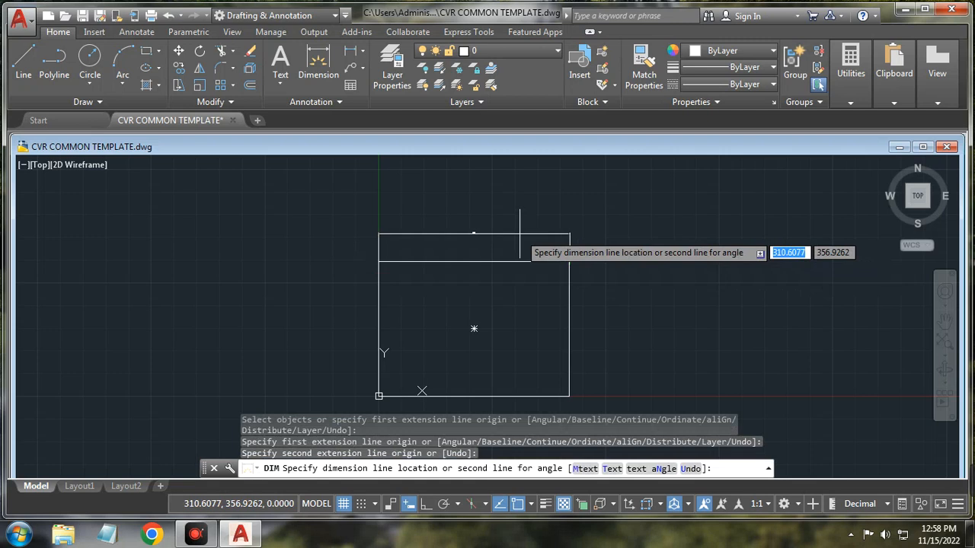
{"action": "left_click", "coordinate": [519, 234]}
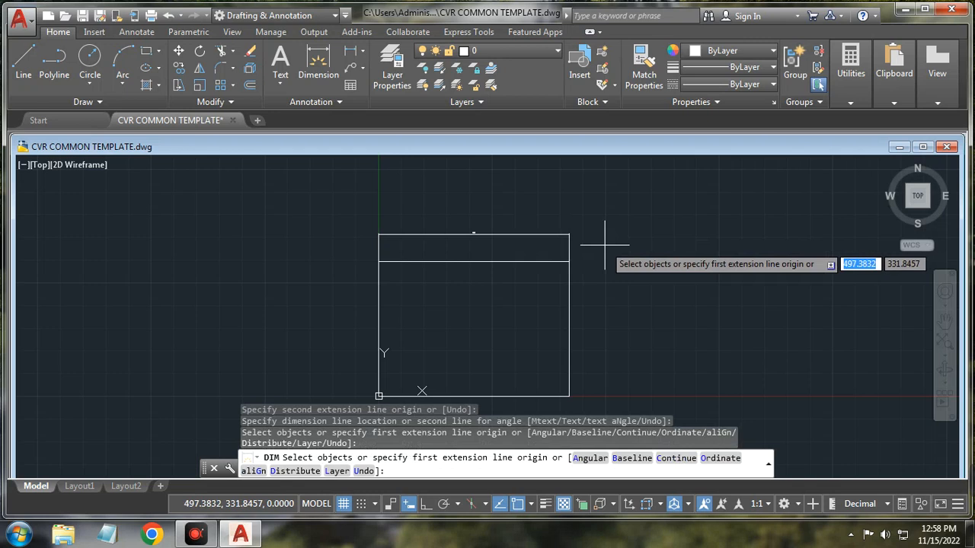
{"action": "key", "text": "Return"}
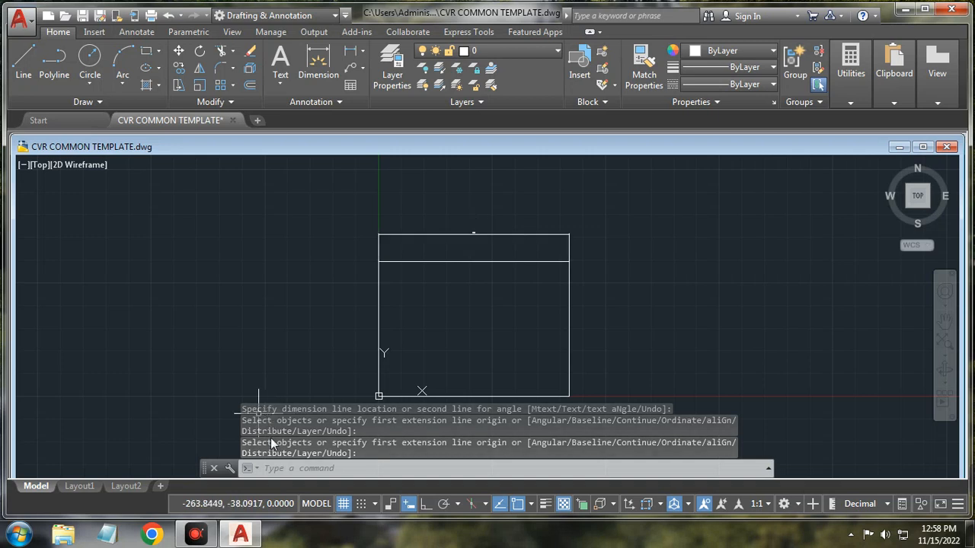
- Open the ISO-25 dimension style for modification with DIMSTYLE and set its arrow size to 5
{"action": "left_click", "coordinate": [301, 466]}
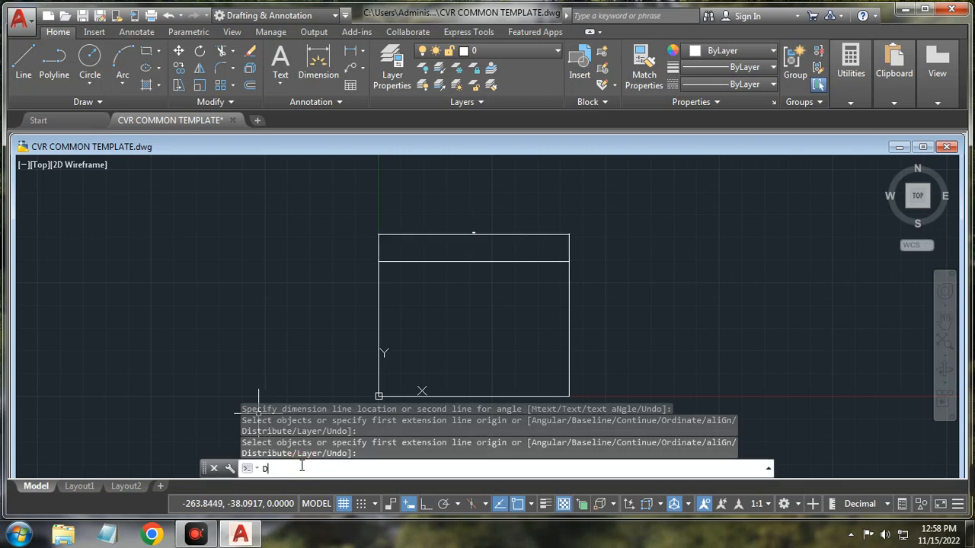
{"action": "type", "text": "DIMSTY"}
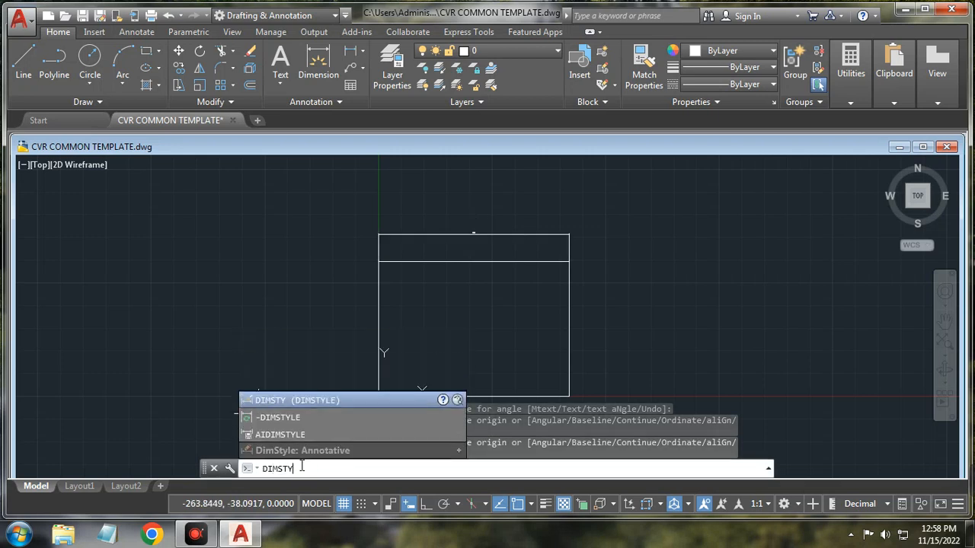
{"action": "key", "text": "Return"}
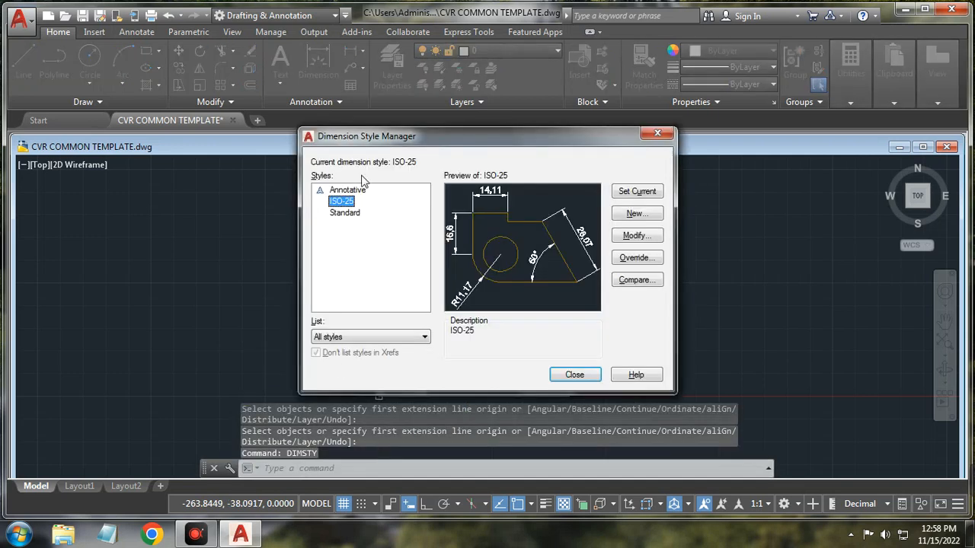
{"action": "left_click", "coordinate": [640, 237]}
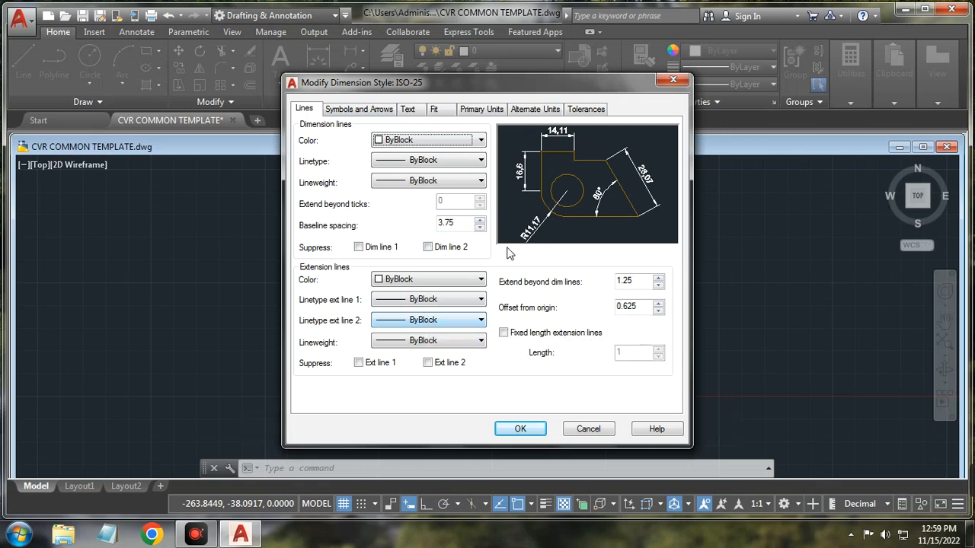
{"action": "left_click", "coordinate": [355, 109]}
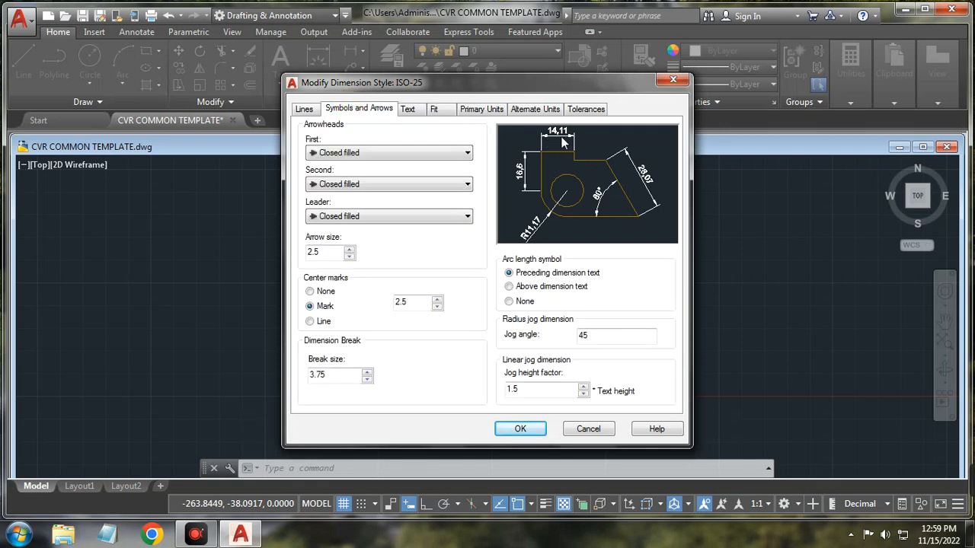
{"action": "left_click_drag", "start_coordinate": [325, 257], "coordinate": [278, 252]}
{"action": "type", "text": "5"}
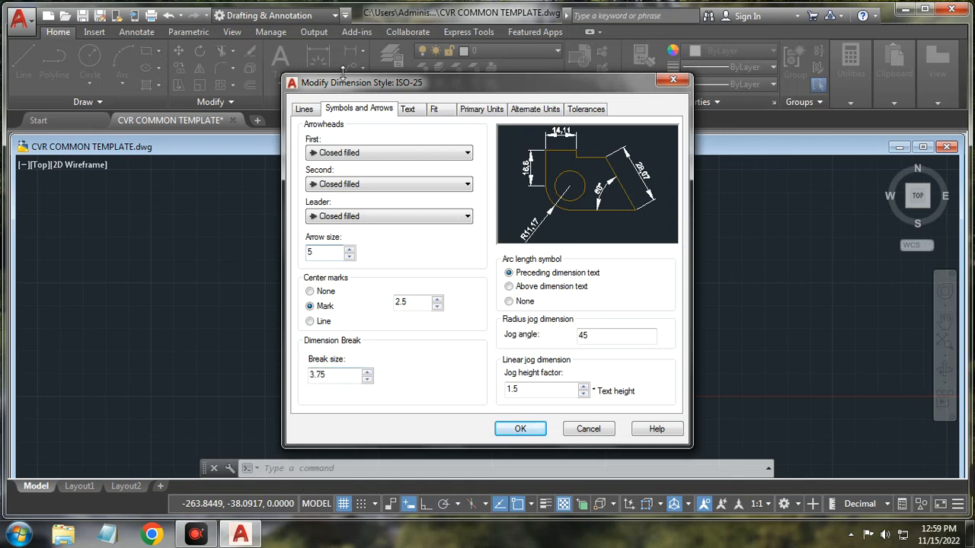
- Set the dimension text height of the ISO-25 style to 5
{"action": "left_click", "coordinate": [409, 109]}
{"action": "double_click", "coordinate": [445, 211]}
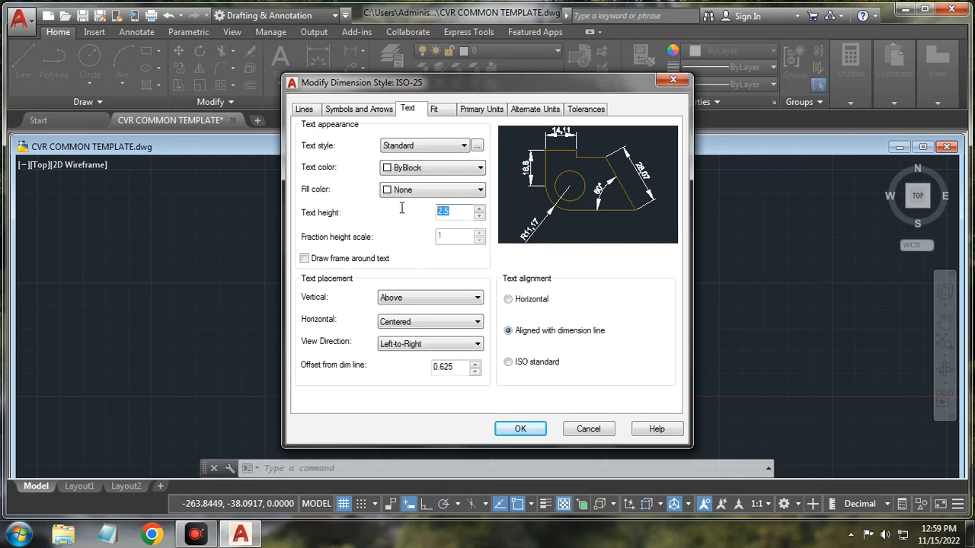
{"action": "type", "text": "5"}
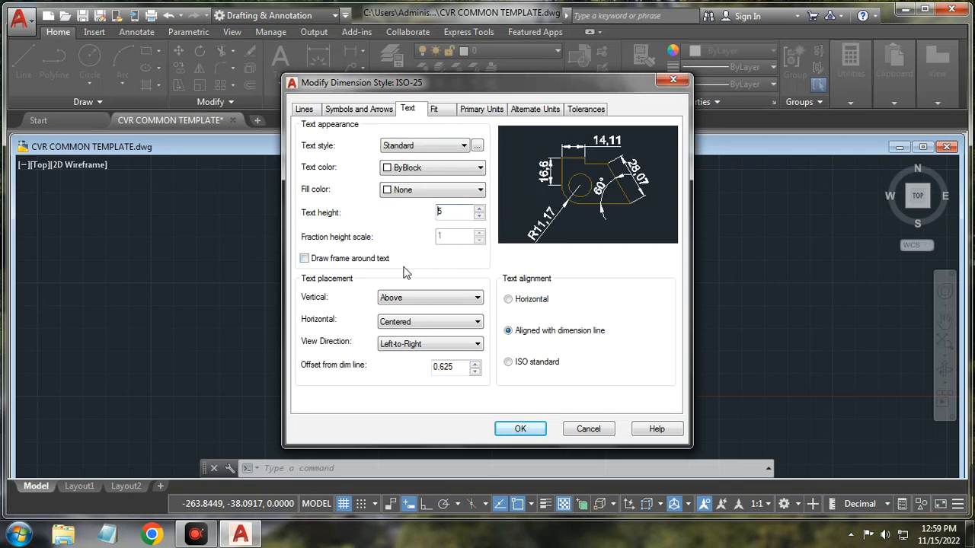
- Set the linear dimension precision in the ISO-25 style's primary units to 0.0
{"action": "left_click", "coordinate": [438, 114]}
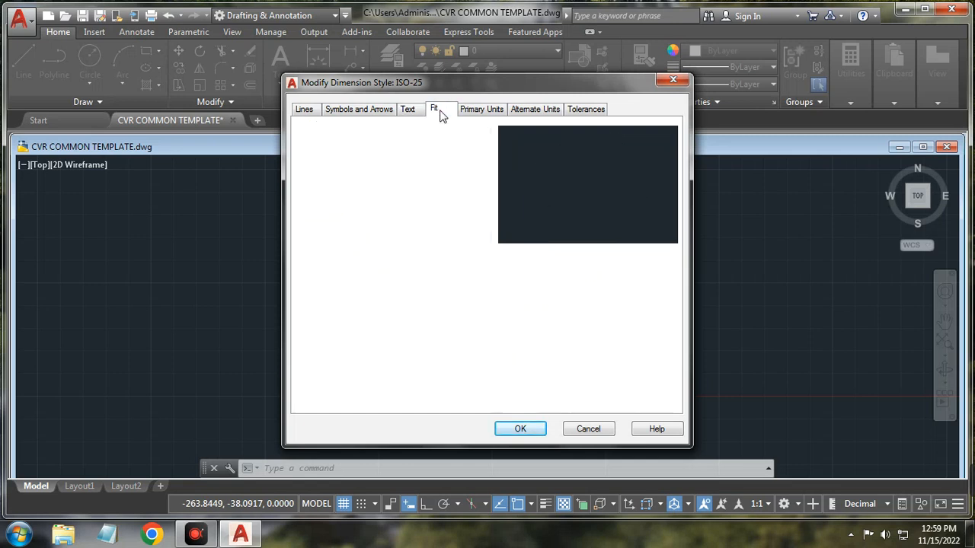
{"action": "left_click", "coordinate": [481, 109]}
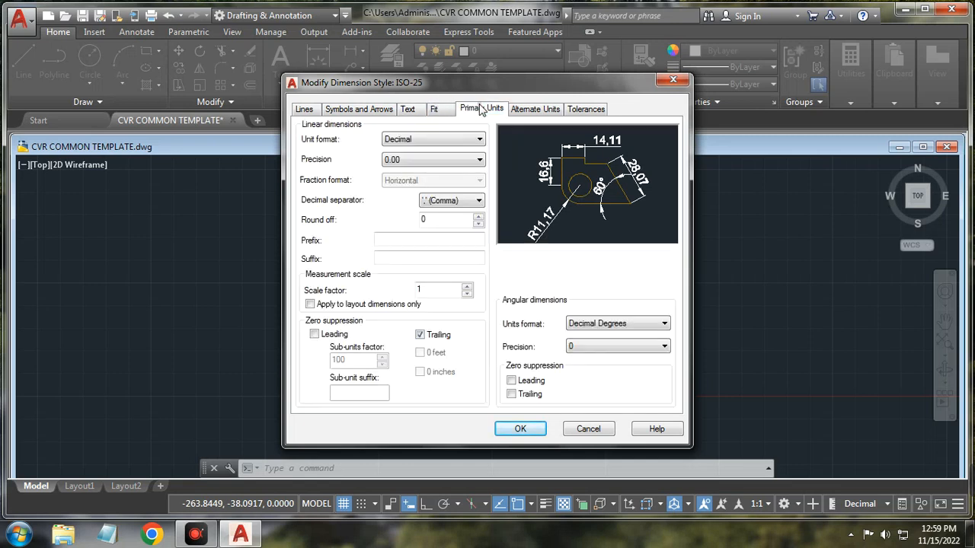
{"action": "left_click", "coordinate": [410, 161]}
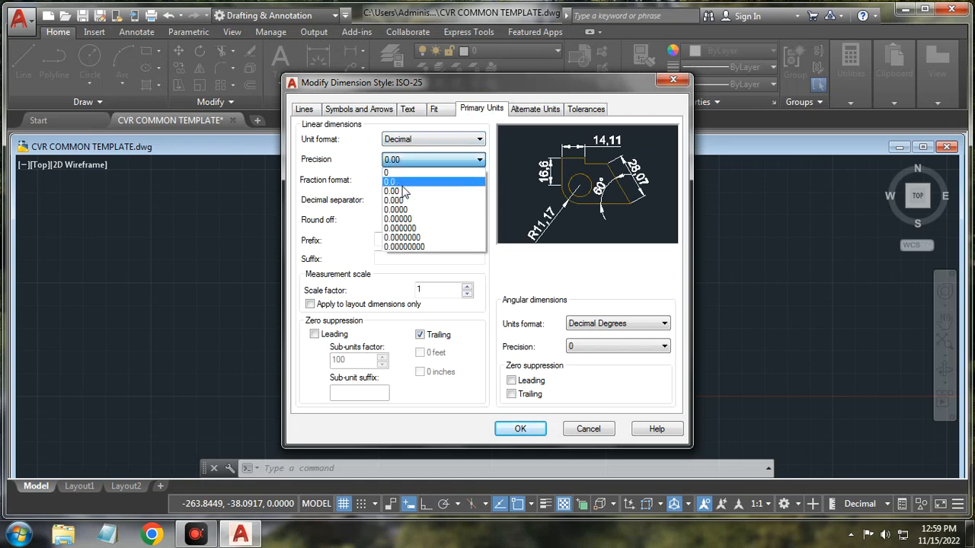
{"action": "left_click", "coordinate": [405, 182]}
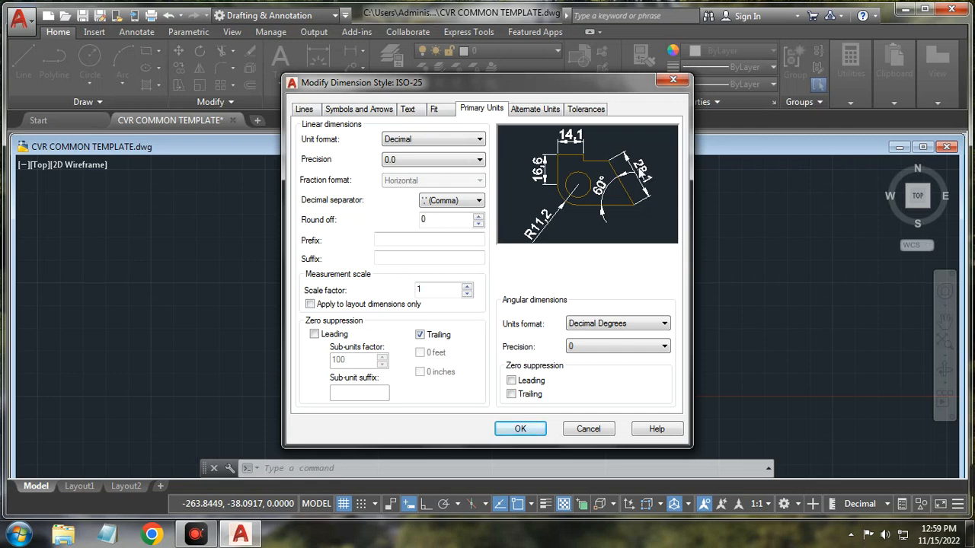
- Try linear precisions of 0.0000 and 0 to compare them in the preview, and return to 0.0
{"action": "left_click", "coordinate": [479, 159]}
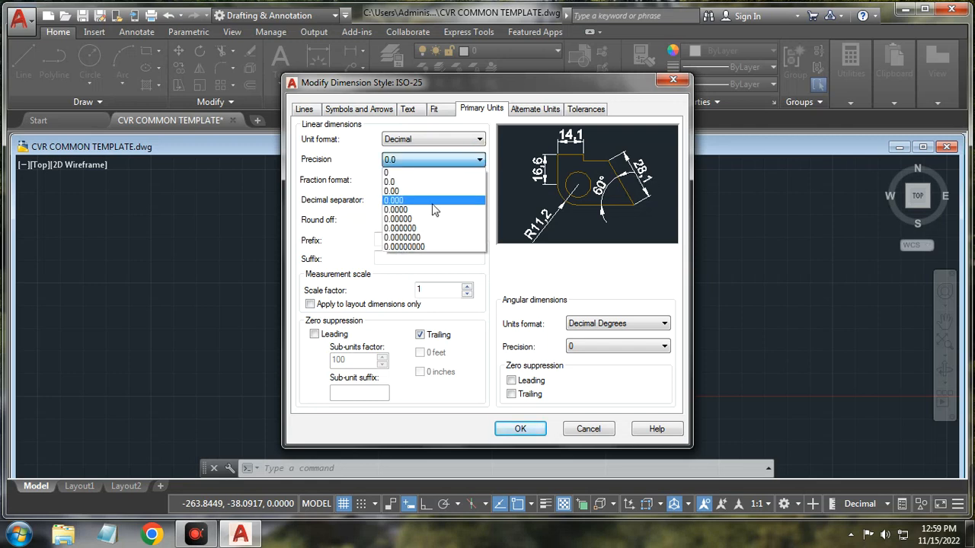
{"action": "left_click", "coordinate": [405, 213]}
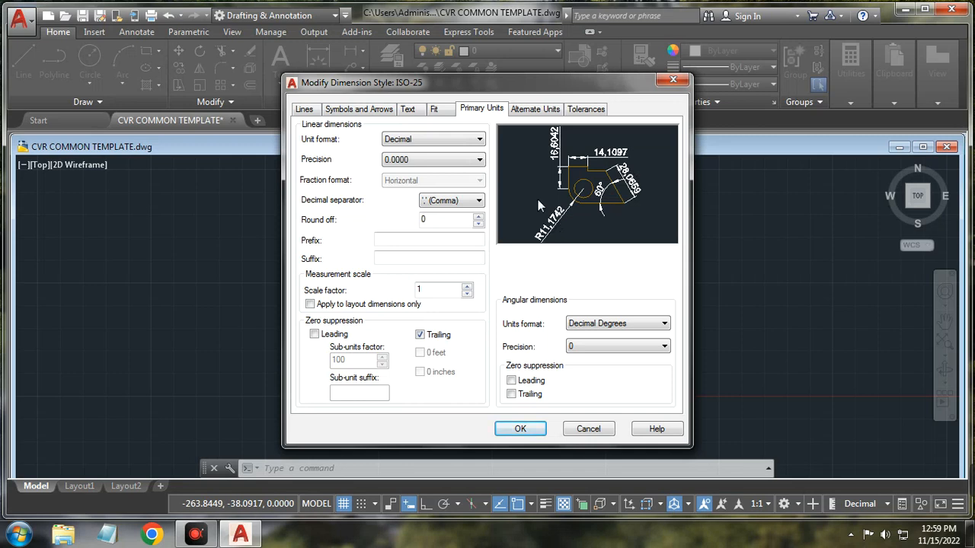
{"action": "left_click", "coordinate": [429, 159]}
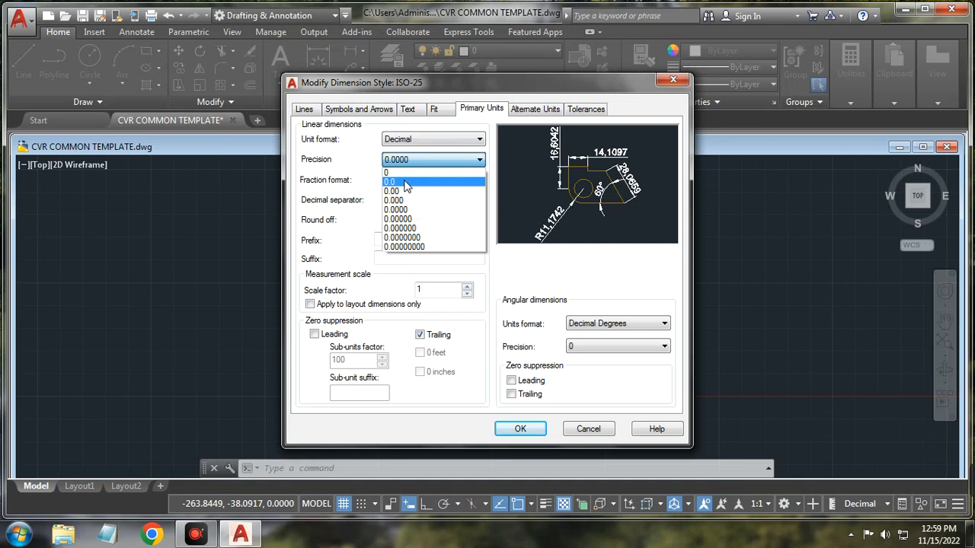
{"action": "left_click", "coordinate": [404, 173]}
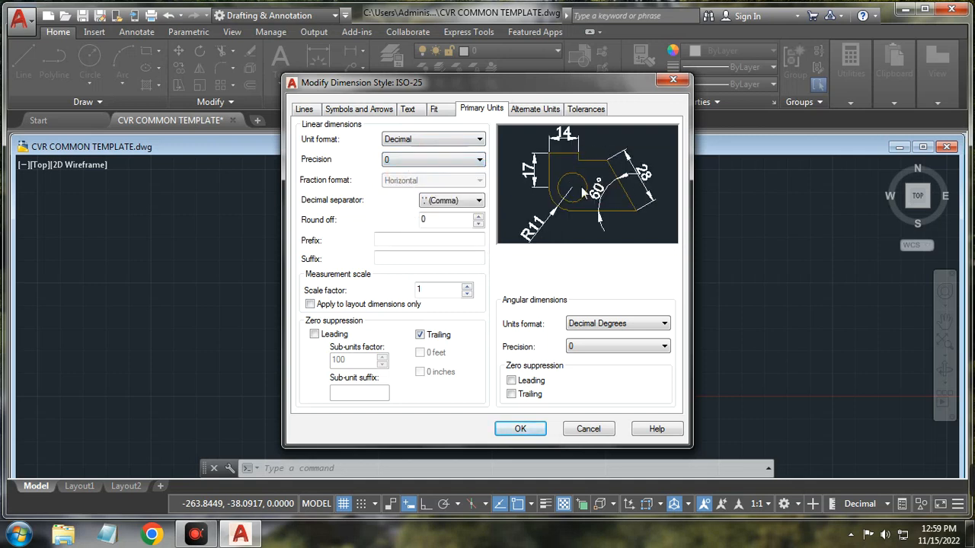
{"action": "left_click", "coordinate": [459, 160]}
{"action": "left_click", "coordinate": [411, 183]}
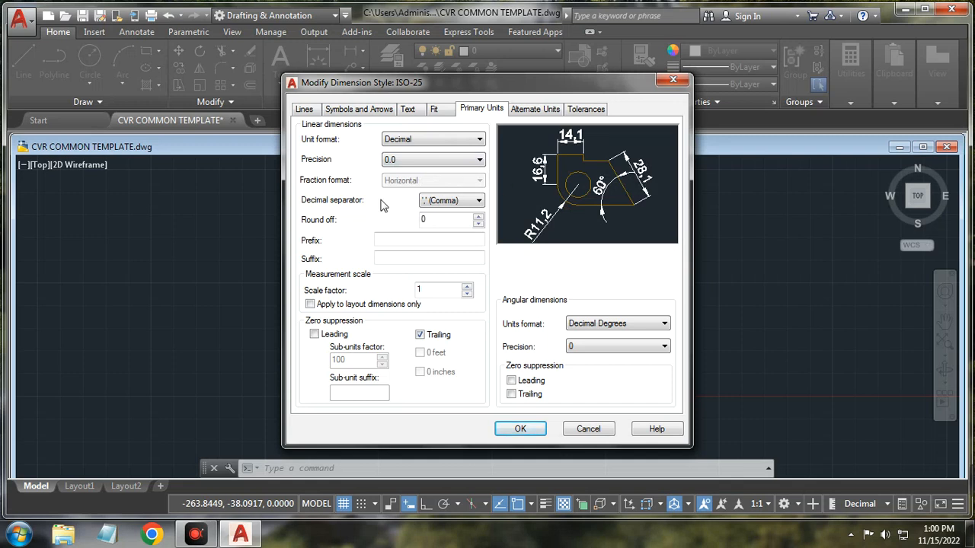
- Set the decimal separator to Period, view the alternate units and tolerance settings, and accept the ISO-25 style changes
{"action": "left_click", "coordinate": [451, 204]}
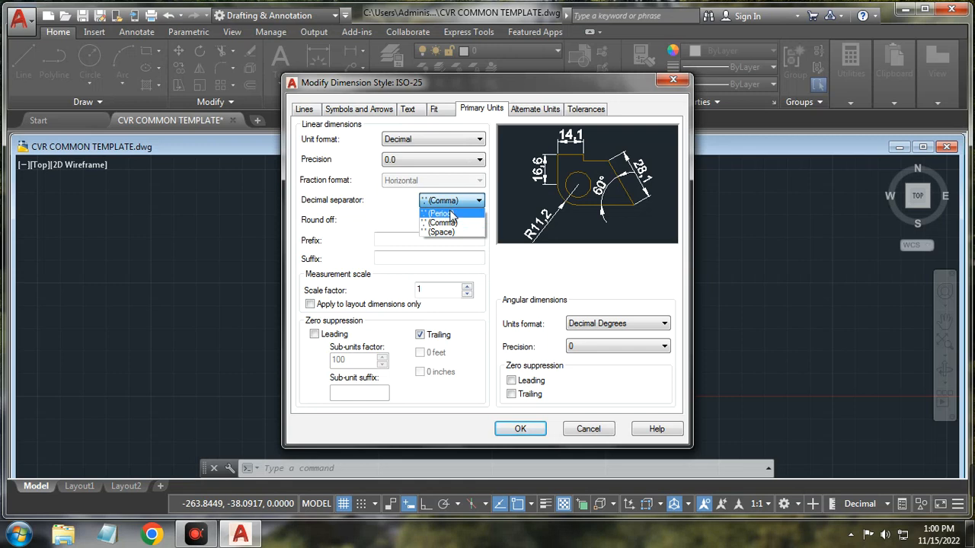
{"action": "left_click", "coordinate": [451, 214]}
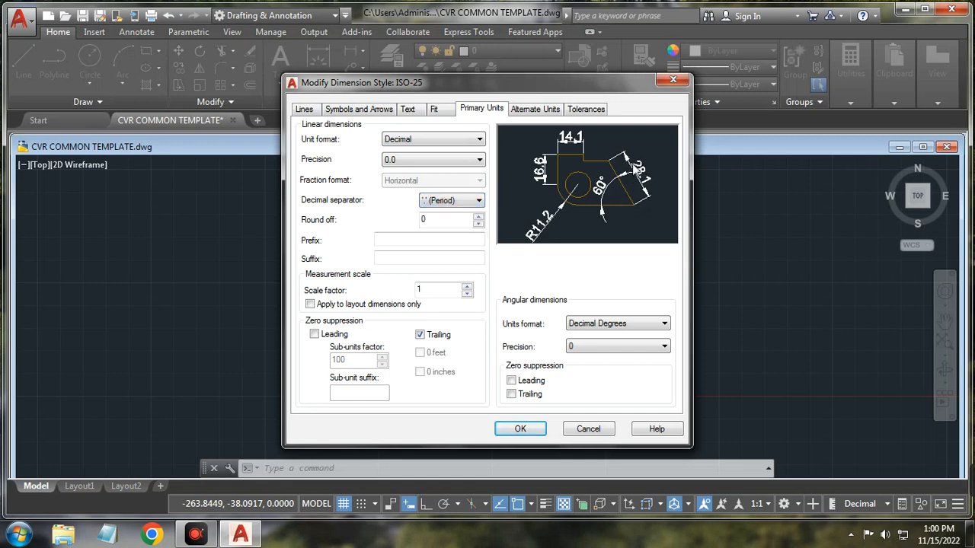
{"action": "left_click", "coordinate": [545, 111]}
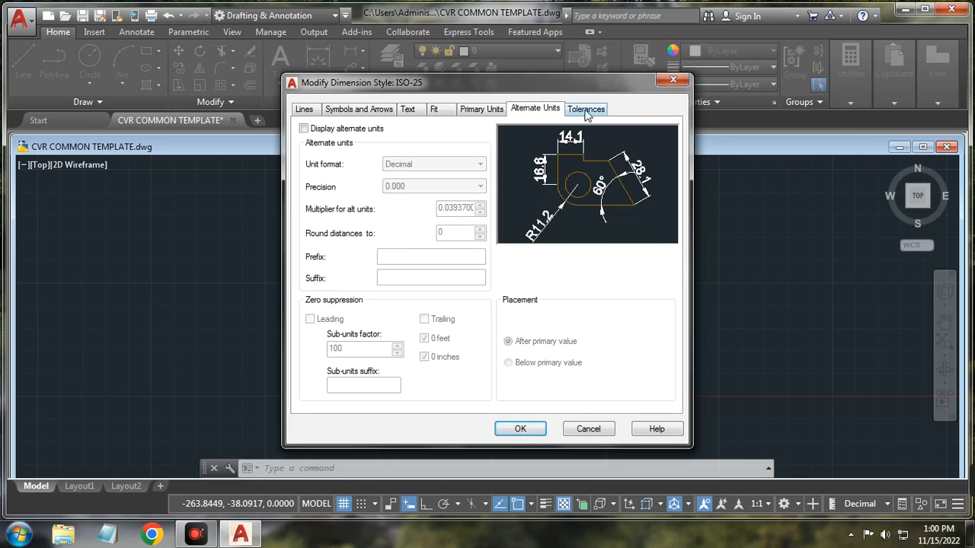
{"action": "left_click", "coordinate": [586, 111]}
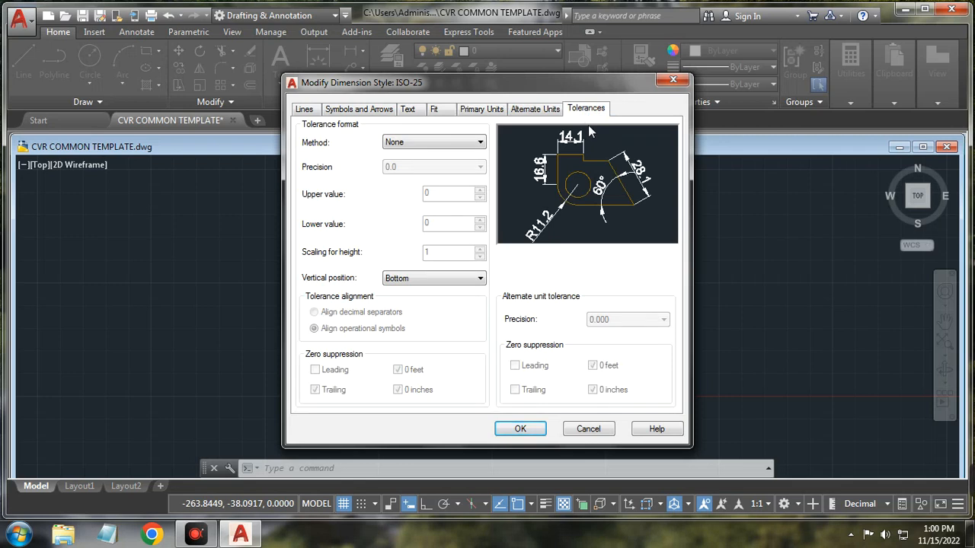
{"action": "left_click", "coordinate": [508, 429]}
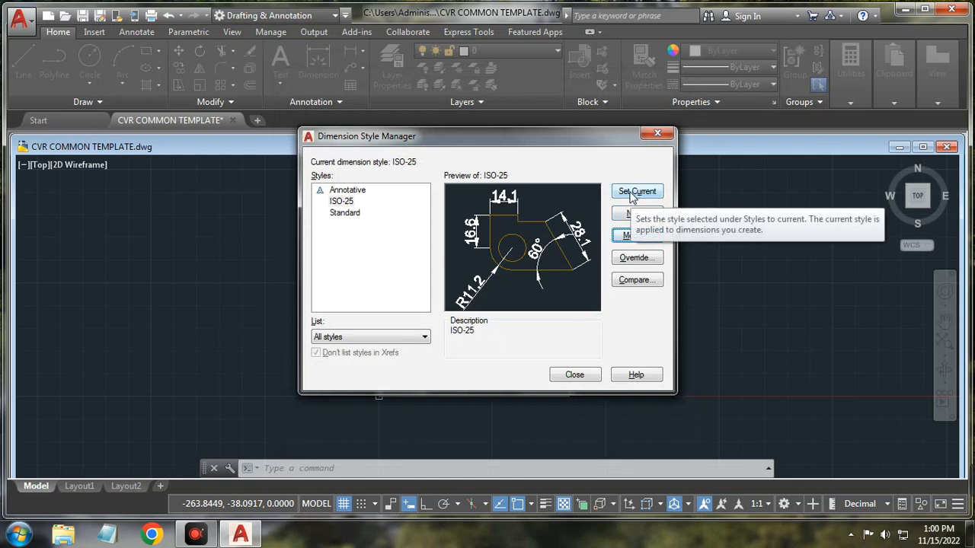
- Make ISO-25 the current dimension style and close the Dimension Style Manager
{"action": "left_click", "coordinate": [630, 193]}
{"action": "left_click", "coordinate": [629, 193]}
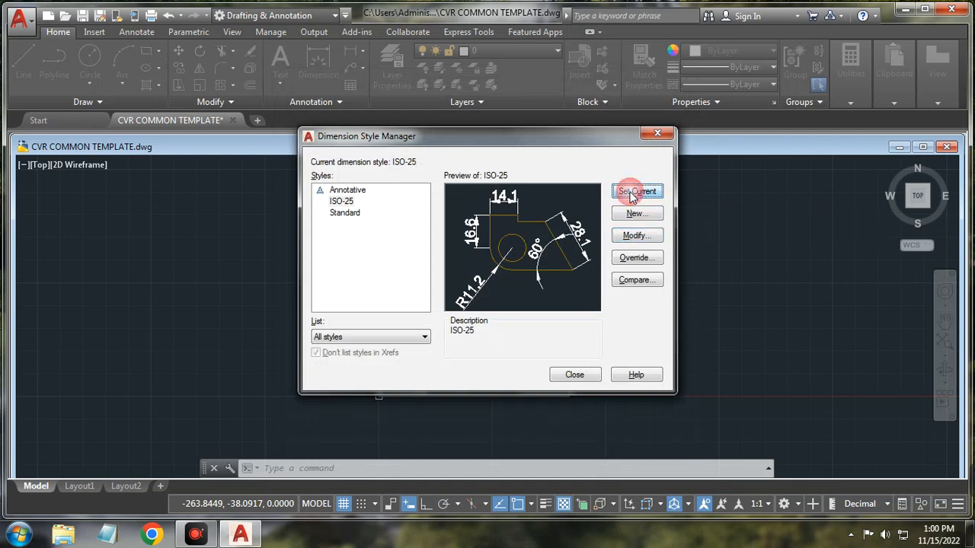
{"action": "left_click", "coordinate": [655, 135]}
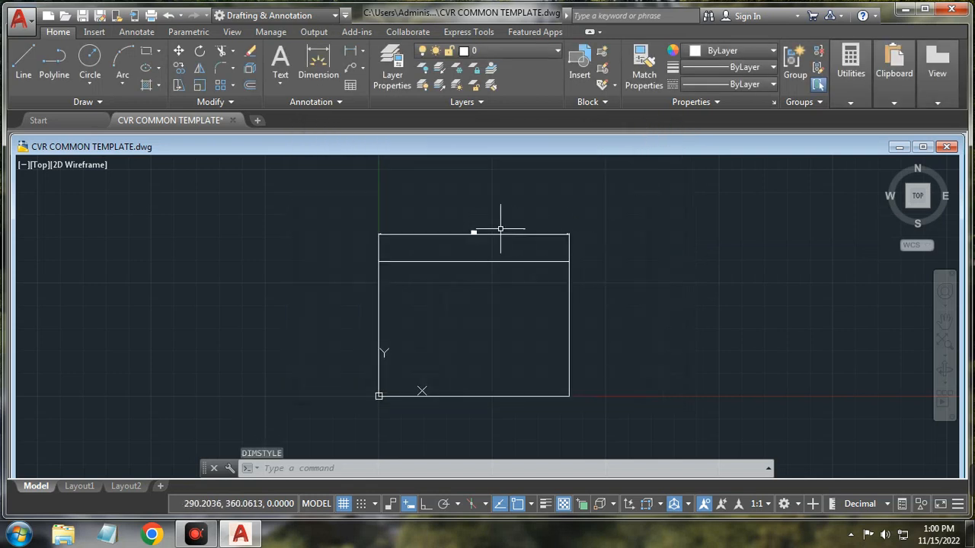
- Reopen the ISO-25 dimension style for modification and set its arrow size to 8
{"action": "scroll", "coordinate": [488, 267], "scroll_direction": "down", "scroll_amount": 4}
{"action": "scroll", "coordinate": [499, 302], "scroll_direction": "up", "scroll_amount": 2}
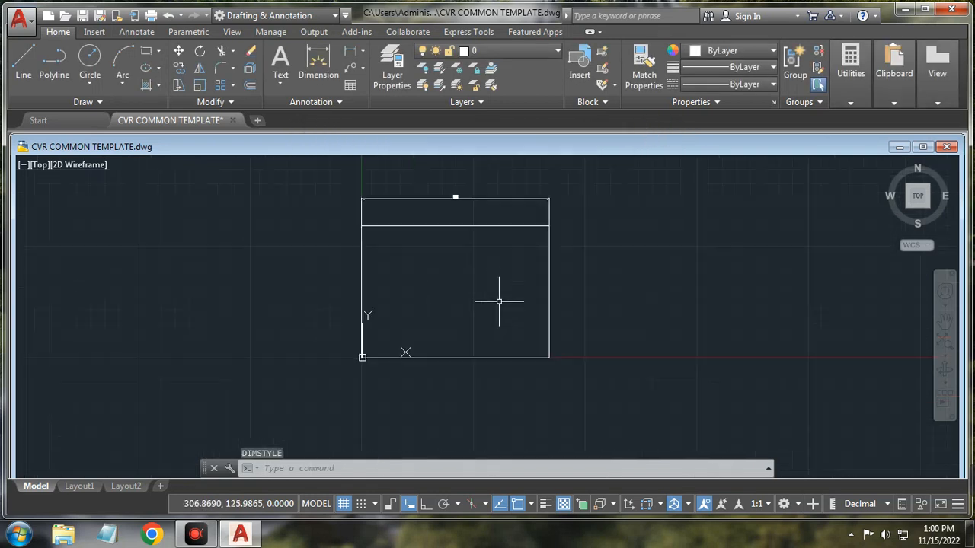
{"action": "scroll", "coordinate": [499, 301], "scroll_direction": "up", "scroll_amount": 2}
{"action": "middle_click_drag", "start_coordinate": [483, 272], "coordinate": [483, 316]}
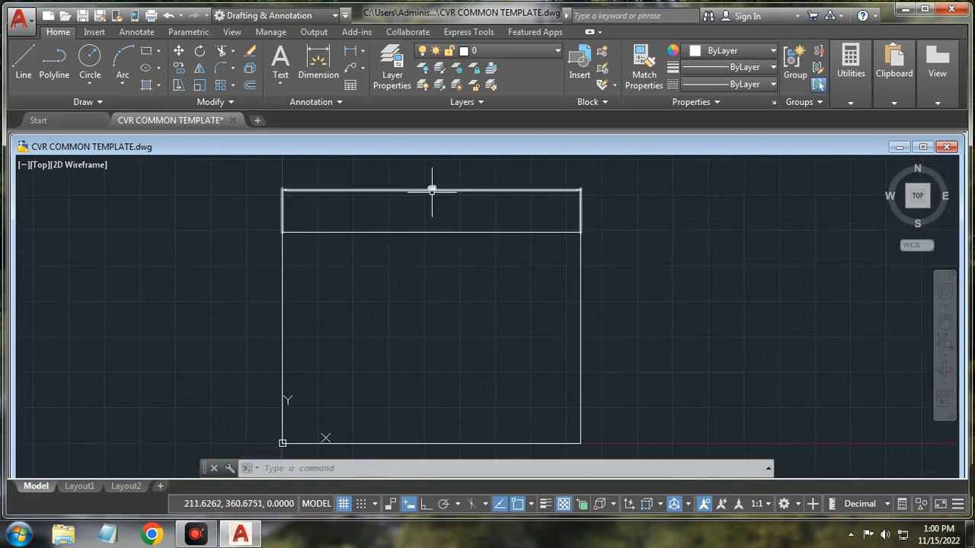
{"action": "left_click", "coordinate": [458, 469]}
{"action": "type", "text": "D"}
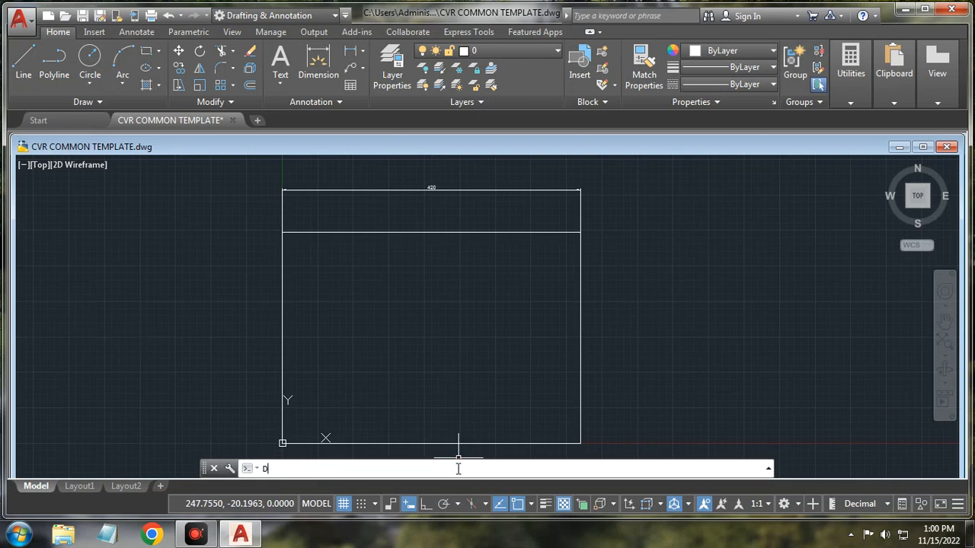
{"action": "type", "text": "IMSTY"}
{"action": "left_click", "coordinate": [328, 357]}
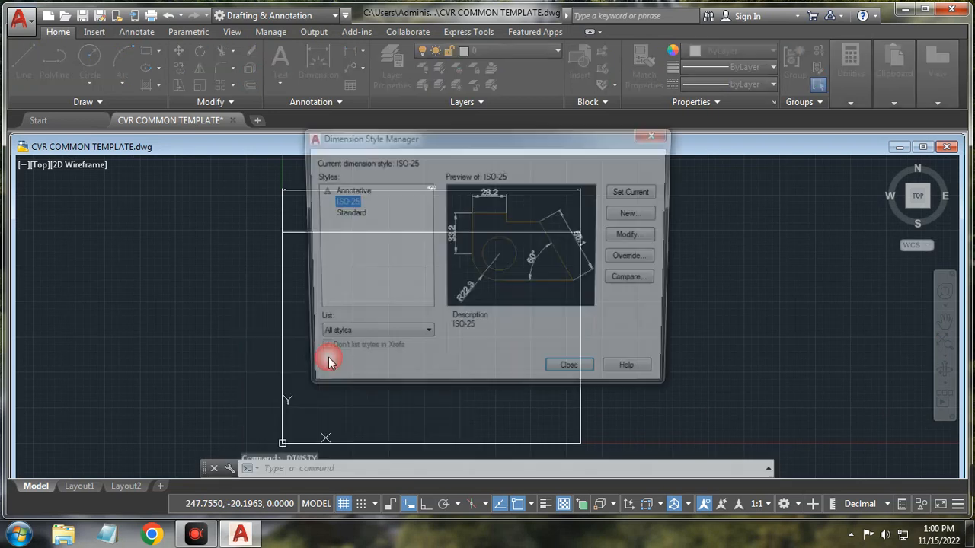
{"action": "left_click", "coordinate": [632, 234]}
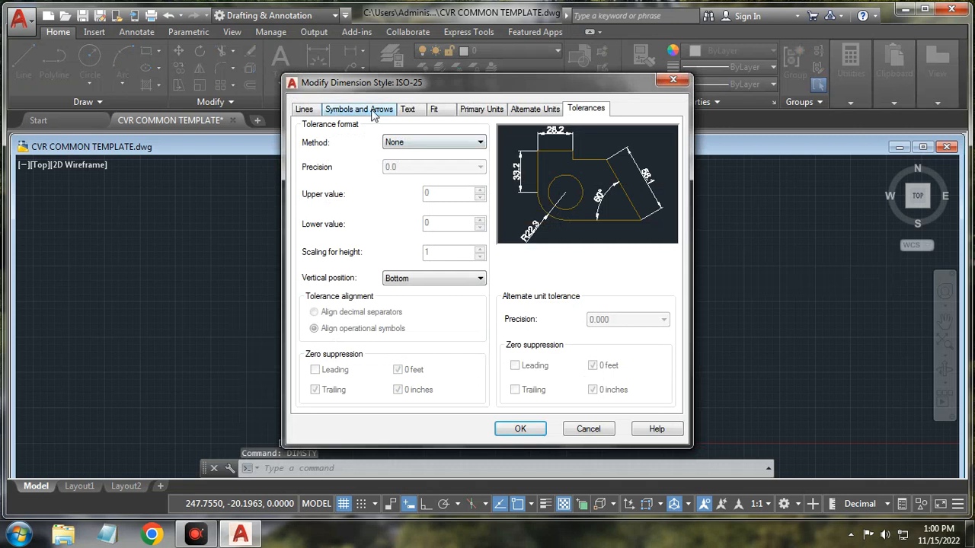
{"action": "left_click", "coordinate": [307, 109]}
{"action": "left_click", "coordinate": [341, 110]}
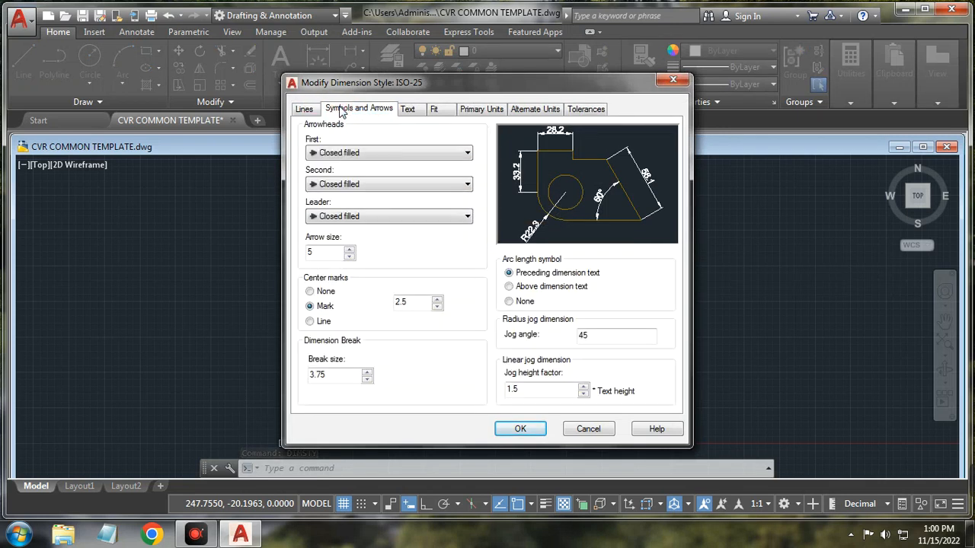
{"action": "double_click", "coordinate": [322, 253]}
{"action": "type", "text": "3"}
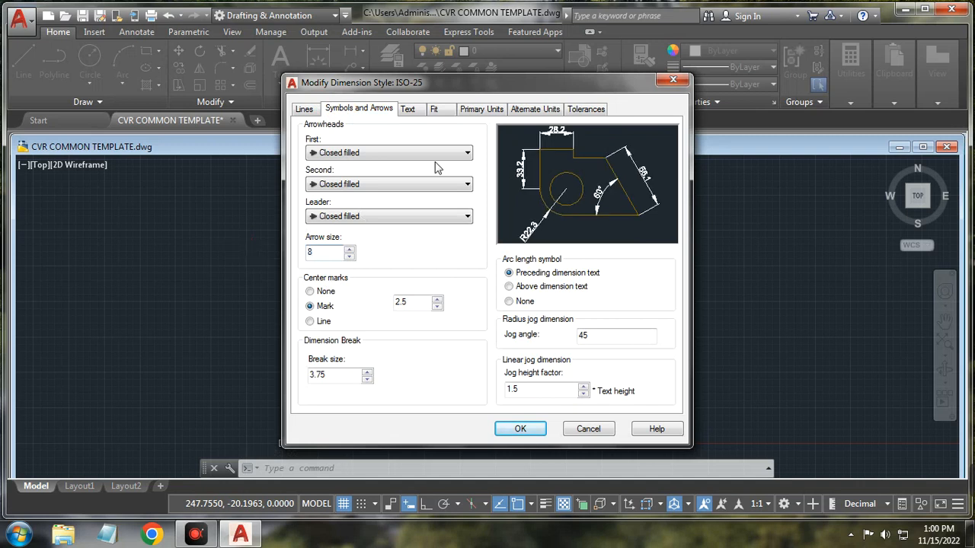
- Set the ISO-25 dimension text height to 8 and review the fit and primary units settings
{"action": "left_click", "coordinate": [407, 108]}
{"action": "double_click", "coordinate": [442, 211]}
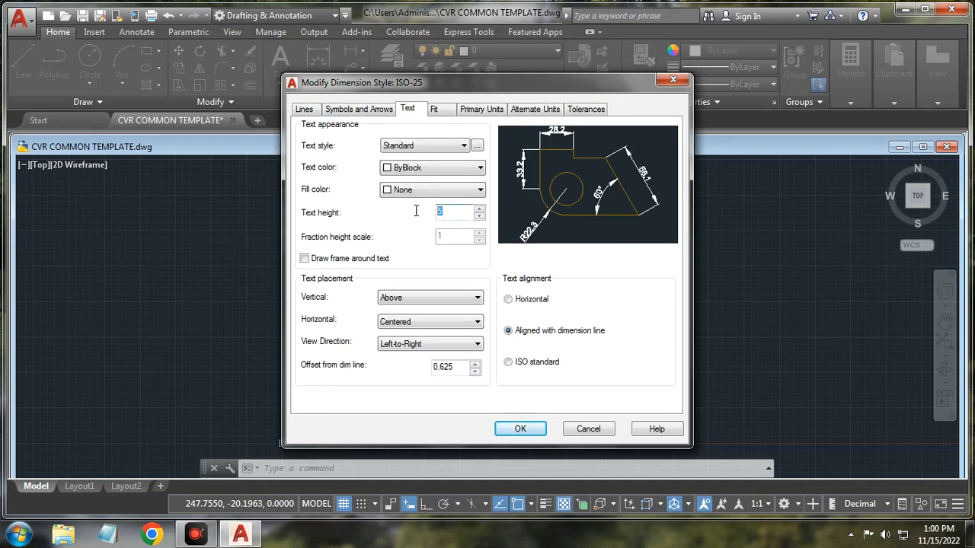
{"action": "type", "text": "8"}
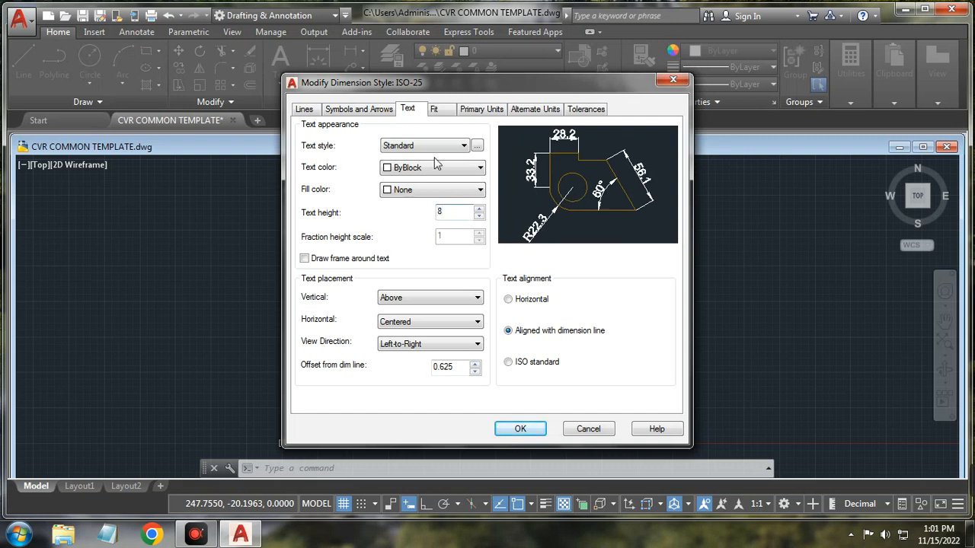
{"action": "left_click", "coordinate": [438, 111]}
{"action": "left_click", "coordinate": [475, 110]}
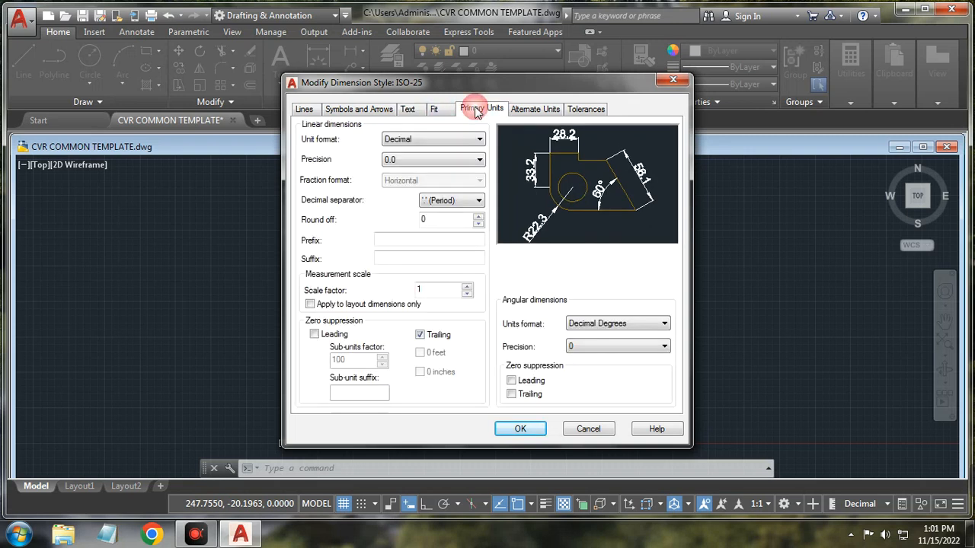
- Set the ISO-25 center mark size to 8 and review the text, fit and primary units settings
{"action": "left_click", "coordinate": [357, 110]}
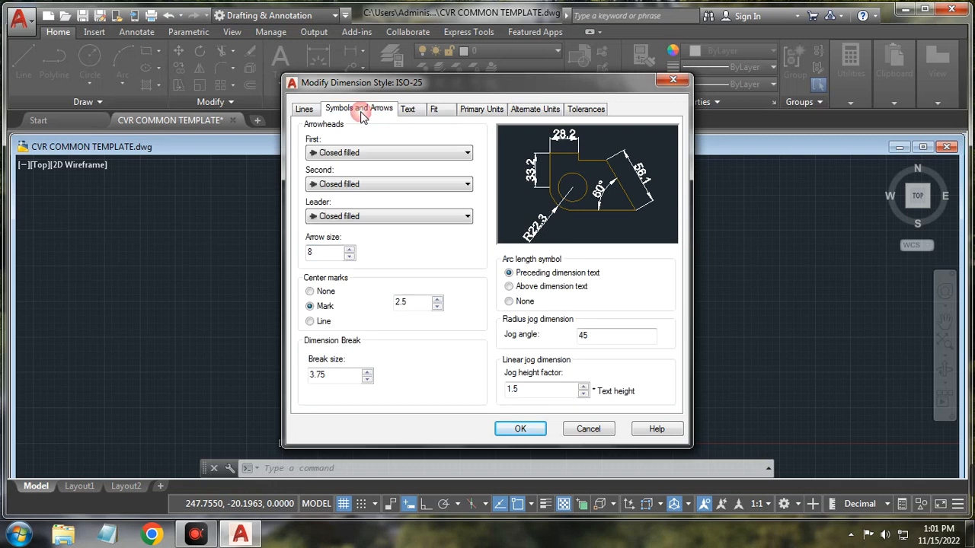
{"action": "double_click", "coordinate": [417, 302]}
{"action": "type", "text": "8"}
{"action": "left_click", "coordinate": [408, 109]}
{"action": "left_click", "coordinate": [433, 109]}
{"action": "left_click", "coordinate": [481, 109]}
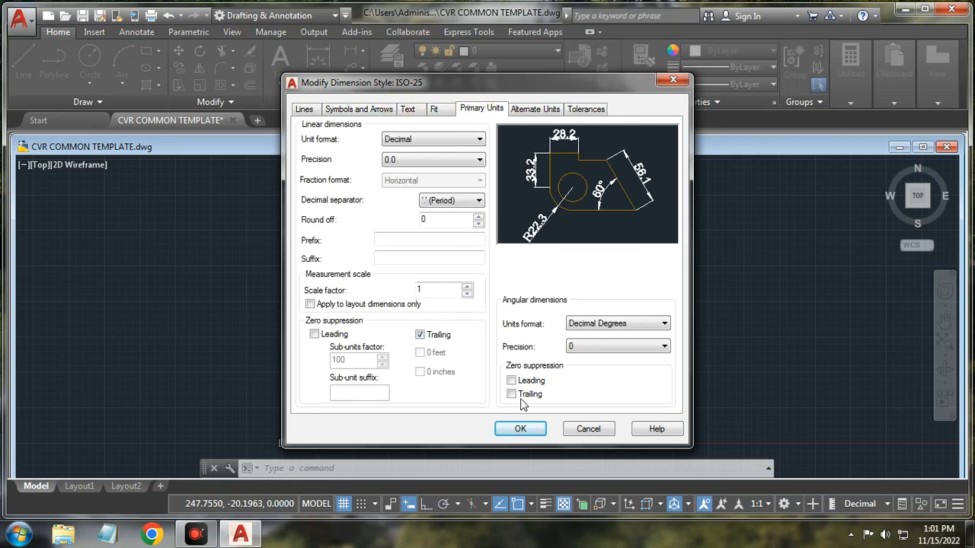
- Accept the ISO-25 modifications, make the style current and close the Dimension Style Manager
{"action": "left_click", "coordinate": [521, 429]}
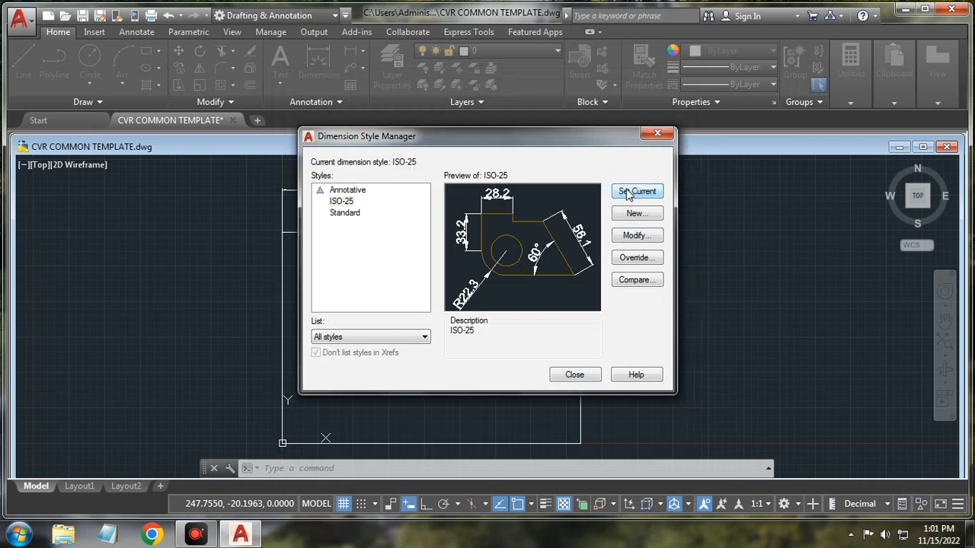
{"action": "left_click", "coordinate": [627, 192]}
{"action": "left_click", "coordinate": [658, 133]}
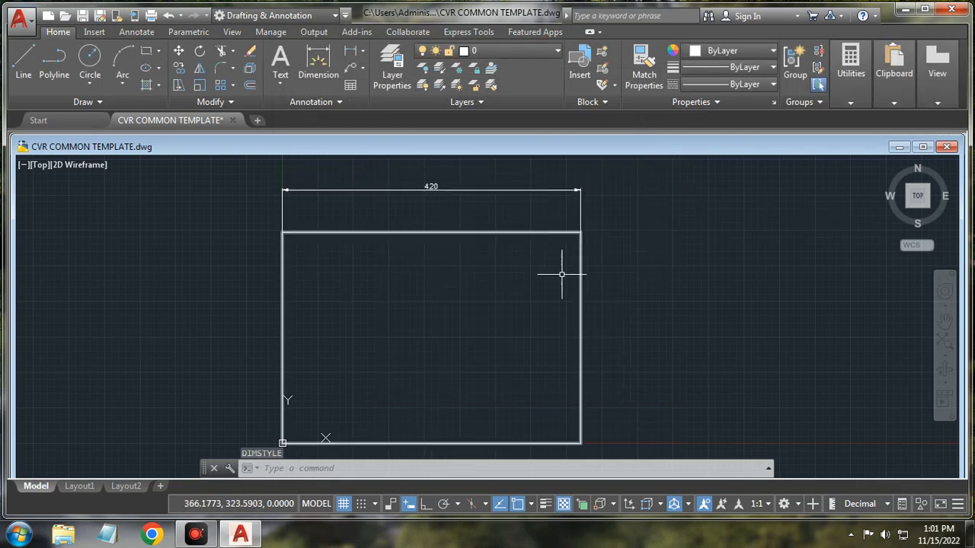
- Dimension the height of the sheet border, placing the dimension line just outside its right edge
{"action": "scroll", "coordinate": [373, 202], "scroll_direction": "down", "scroll_amount": 2}
{"action": "left_click", "coordinate": [318, 65]}
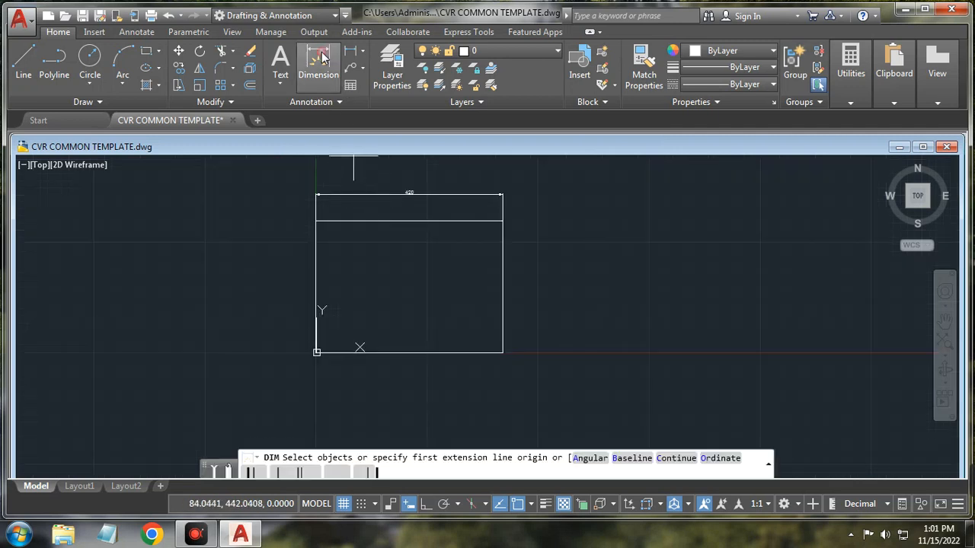
{"action": "left_click", "coordinate": [503, 353]}
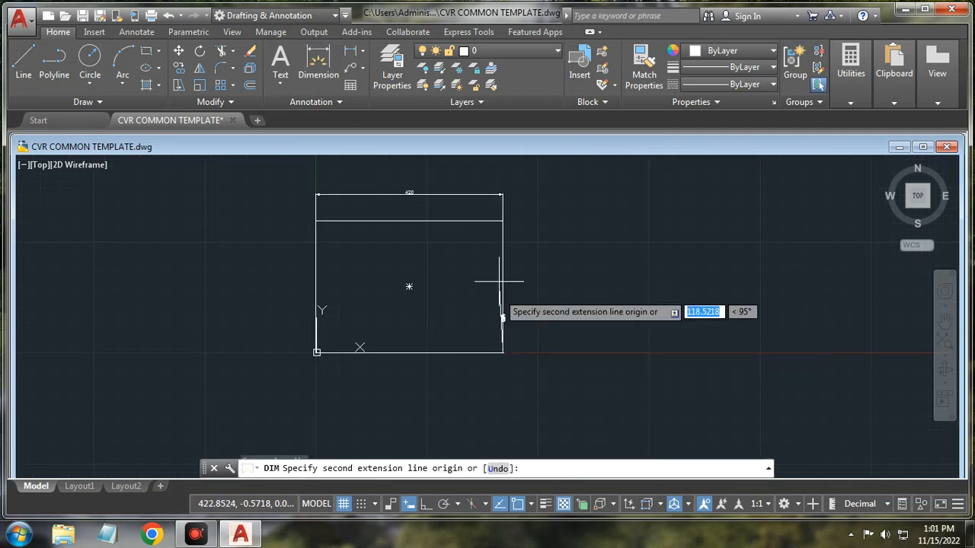
{"action": "left_click", "coordinate": [503, 221]}
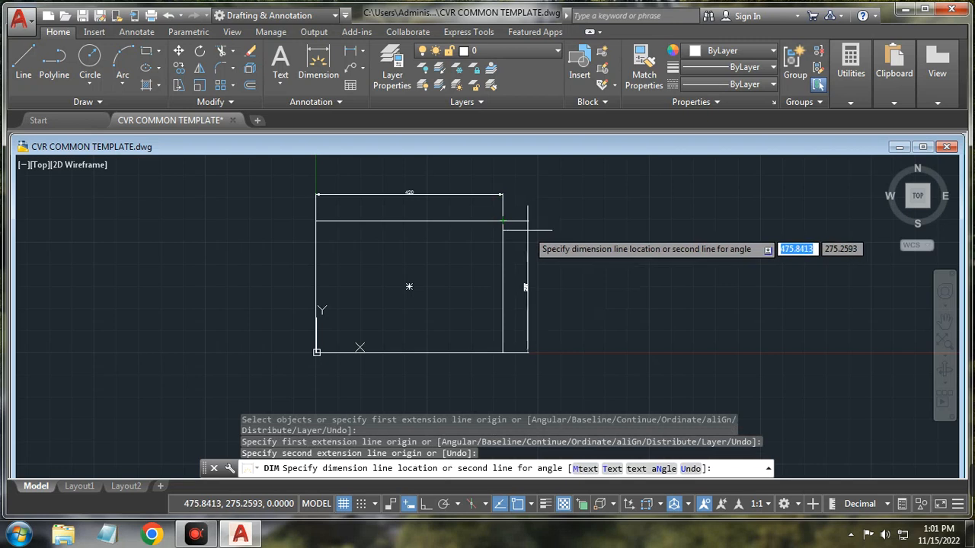
{"action": "left_click", "coordinate": [523, 229]}
{"action": "scroll", "coordinate": [535, 296], "scroll_direction": "up", "scroll_amount": 4}
{"action": "scroll", "coordinate": [538, 290], "scroll_direction": "down", "scroll_amount": 2}
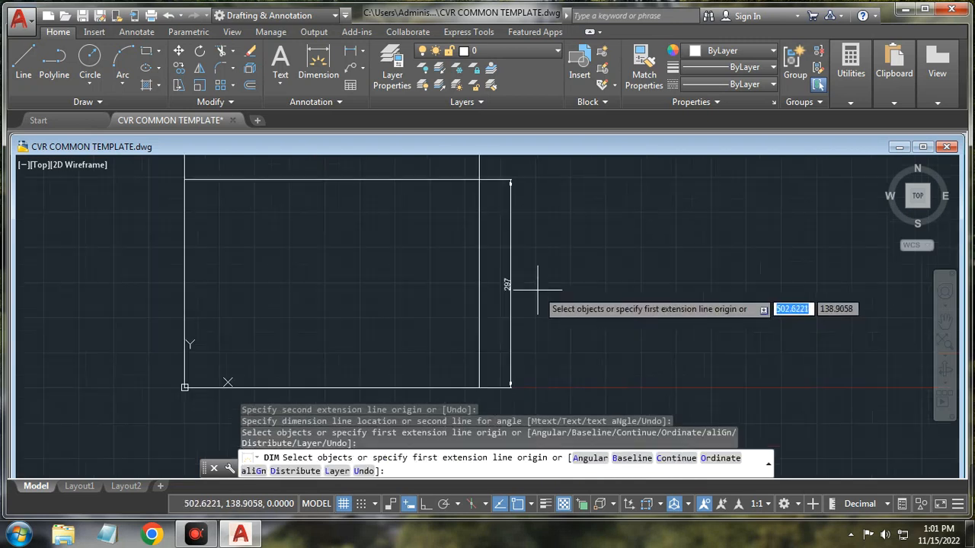
{"action": "scroll", "coordinate": [538, 289], "scroll_direction": "down", "scroll_amount": 2}
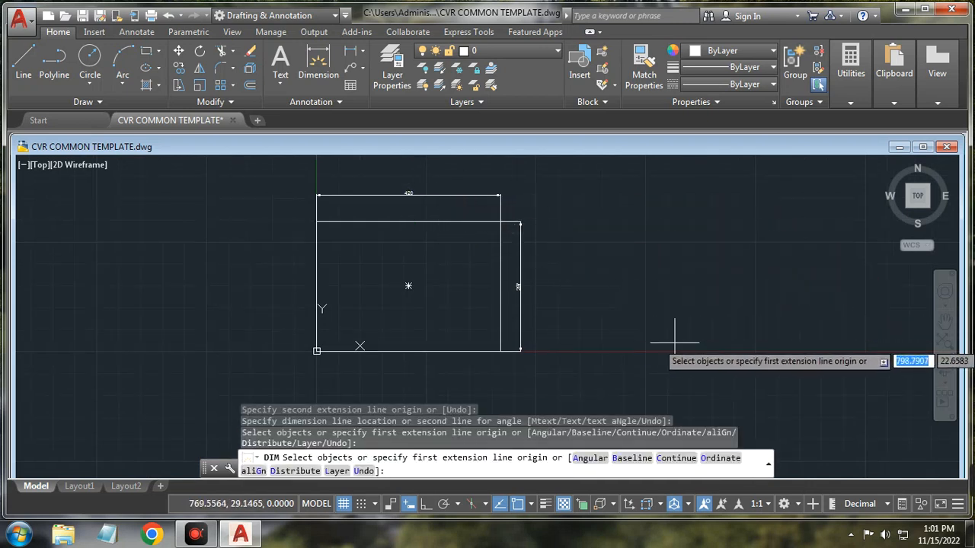
- Draw a title block rectangle from the sheet border's lower-right corner with the opposite corner offset by -110, 50
{"action": "scroll", "coordinate": [563, 285], "scroll_direction": "up", "scroll_amount": 2}
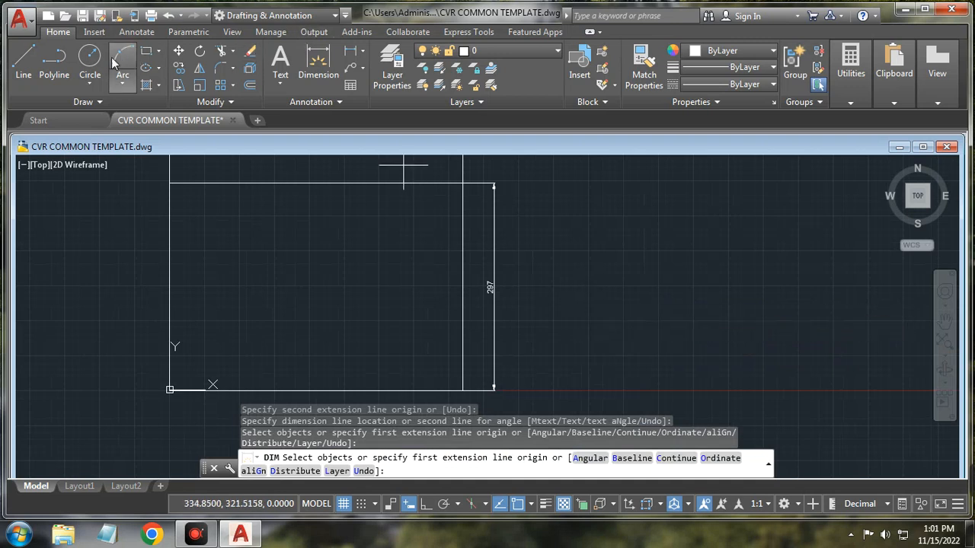
{"action": "left_click", "coordinate": [149, 52]}
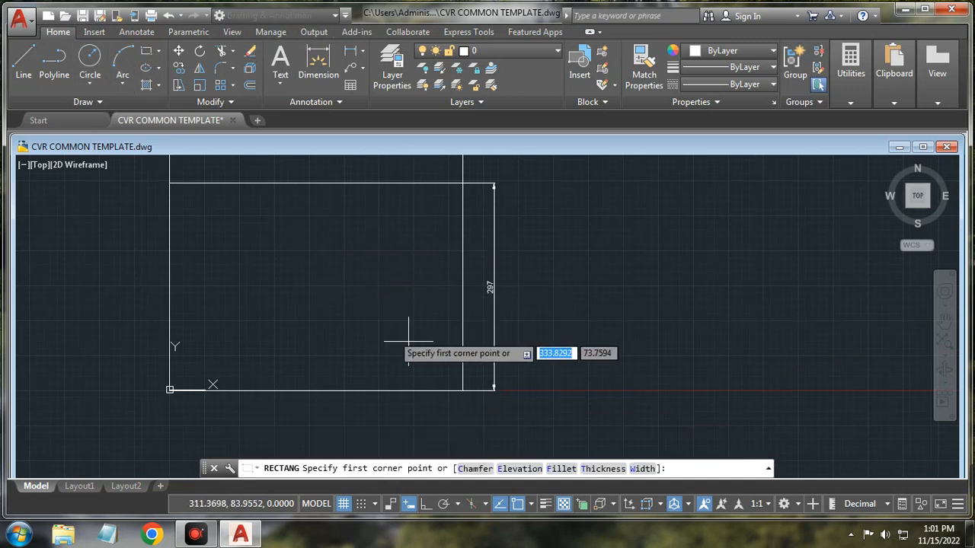
{"action": "left_click", "coordinate": [463, 390]}
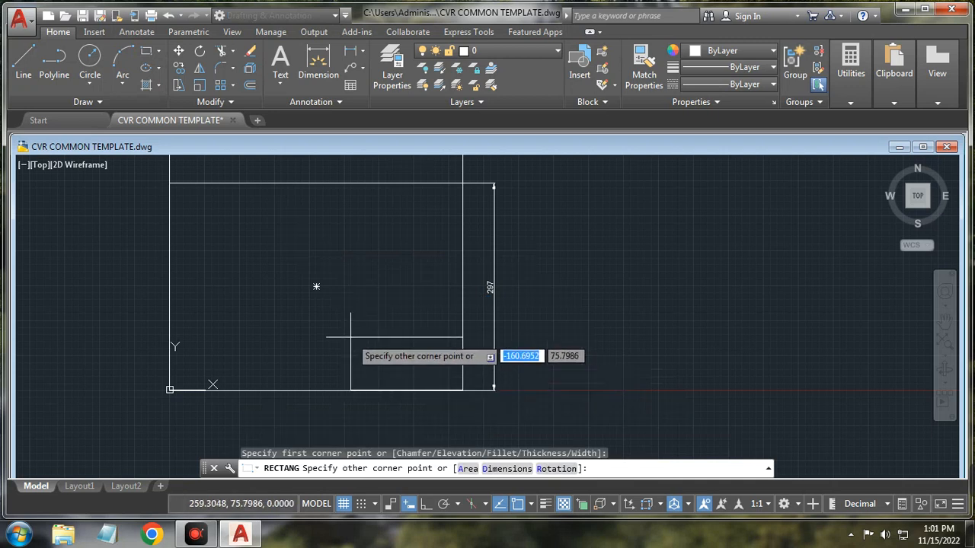
{"action": "type", "text": "-110"}
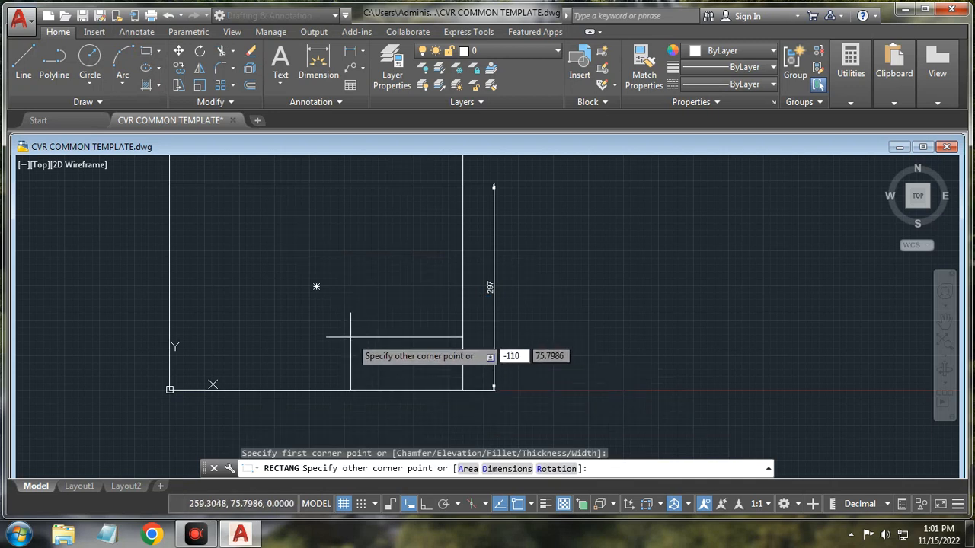
{"action": "key", "text": "Tab"}
{"action": "type", "text": "5"}
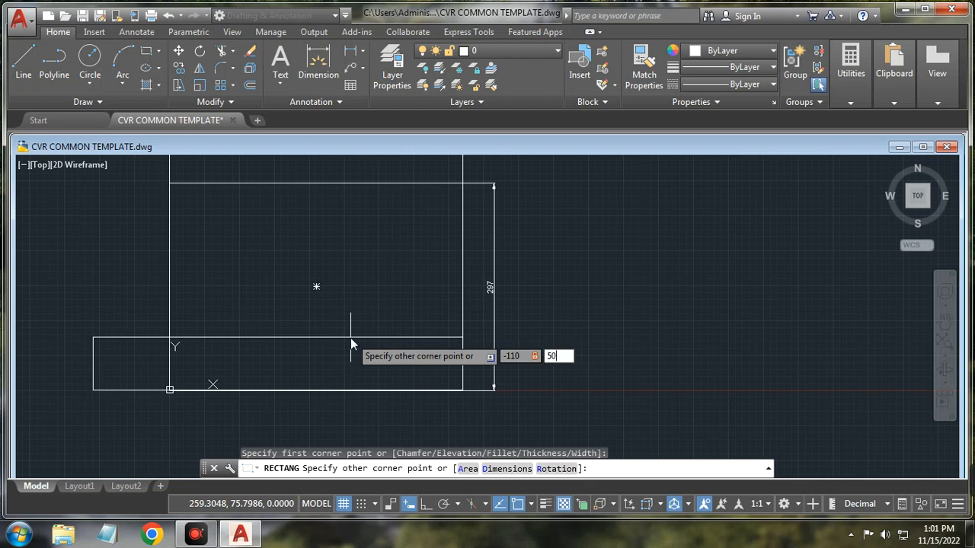
{"action": "key", "text": "Return"}
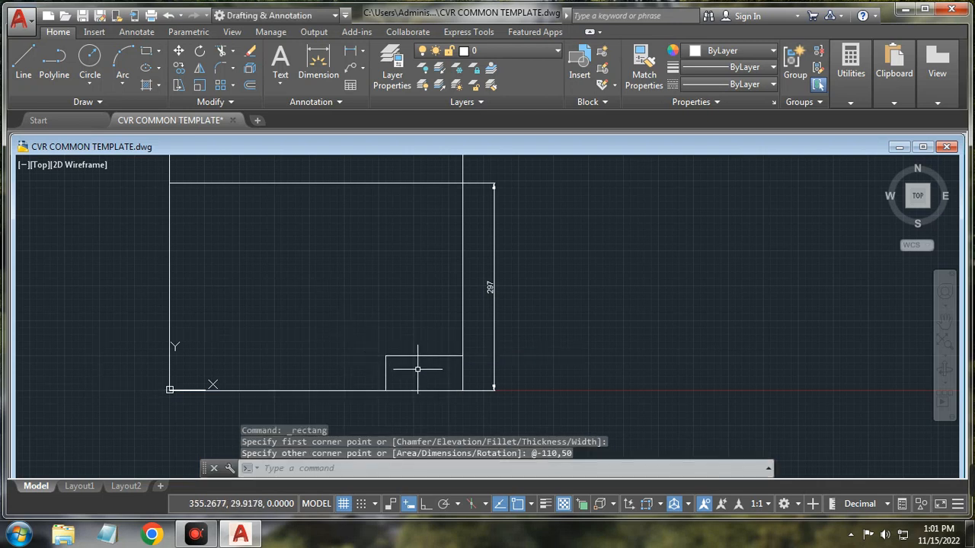
- Explode the title block rectangle into separate lines
{"action": "scroll", "coordinate": [417, 370], "scroll_direction": "up", "scroll_amount": 2}
{"action": "scroll", "coordinate": [418, 370], "scroll_direction": "up", "scroll_amount": 4}
{"action": "scroll", "coordinate": [417, 368], "scroll_direction": "down", "scroll_amount": 2}
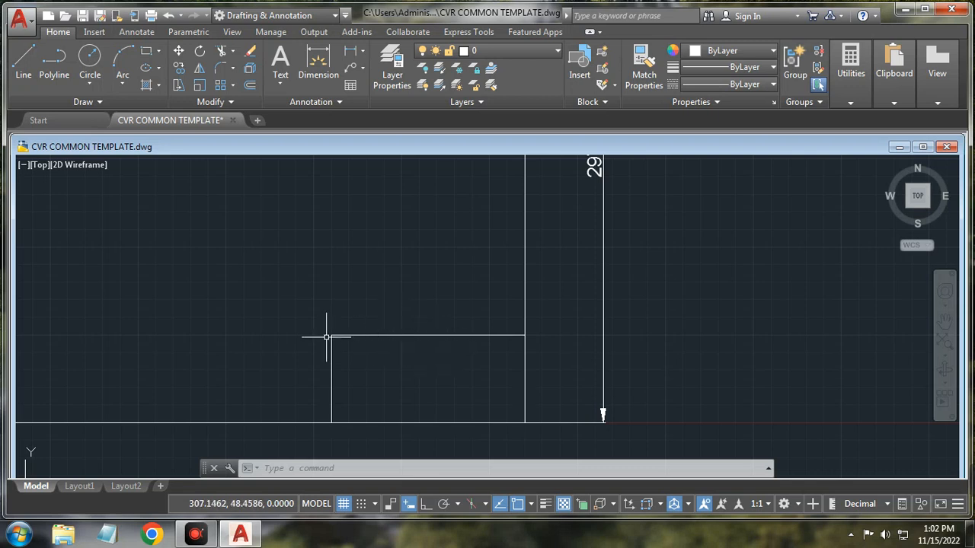
{"action": "left_click", "coordinate": [431, 336]}
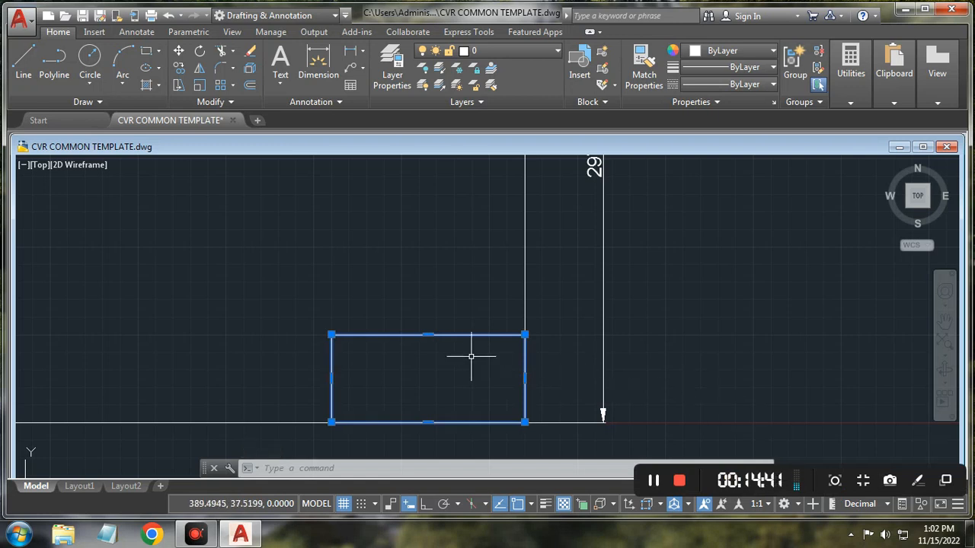
{"action": "left_click", "coordinate": [446, 470]}
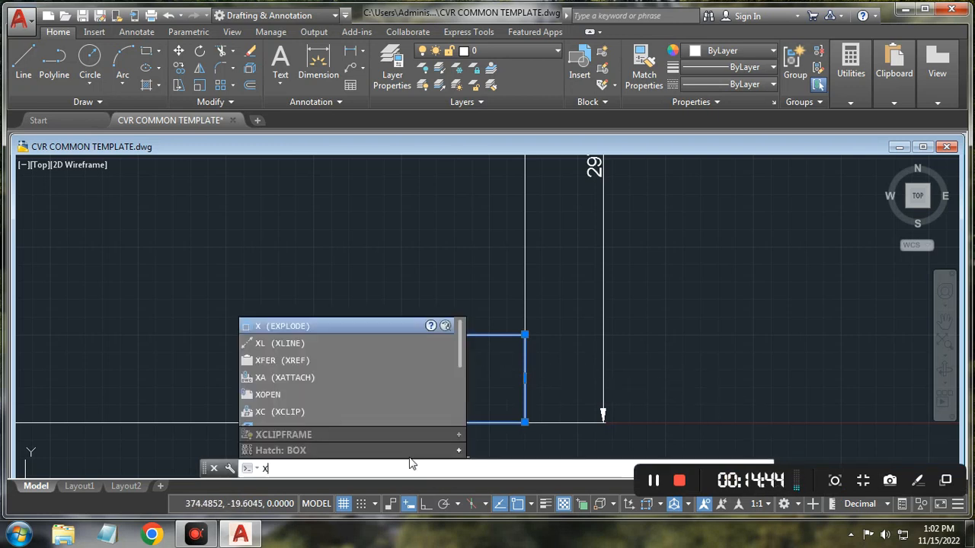
{"action": "type", "text": "x"}
{"action": "key", "text": "Return"}
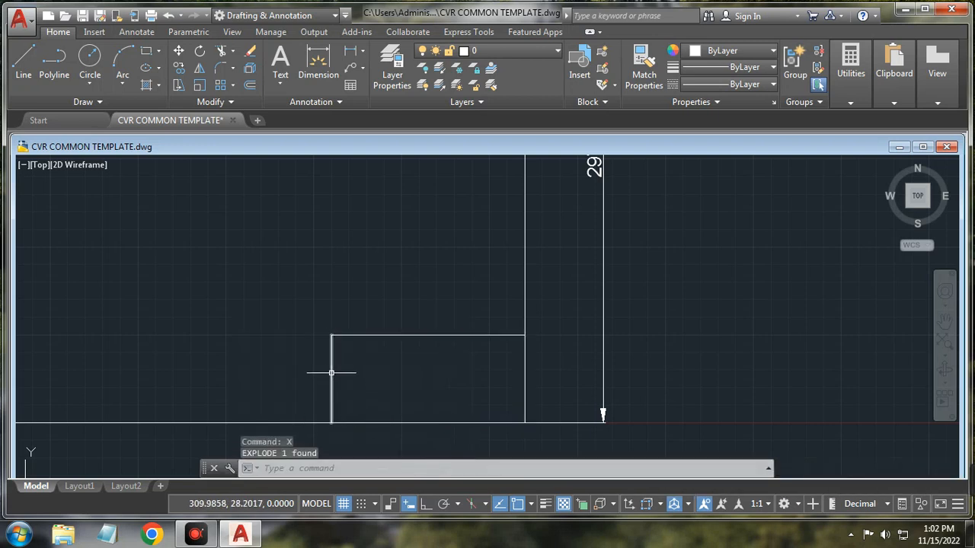
{"action": "left_click", "coordinate": [331, 373]}
{"action": "mouse_move", "coordinate": [773, 495]}
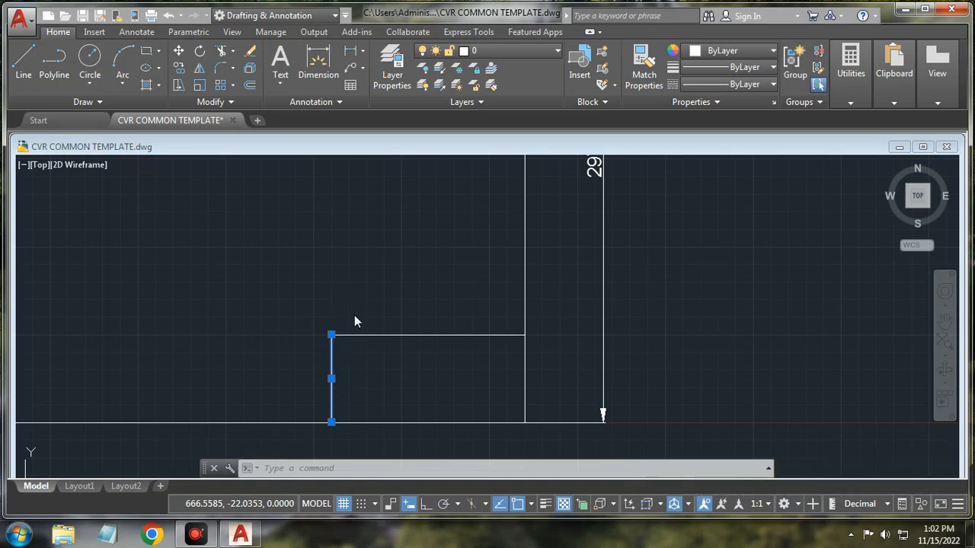
{"action": "key", "text": "Escape"}
{"action": "key", "text": "Escape"}
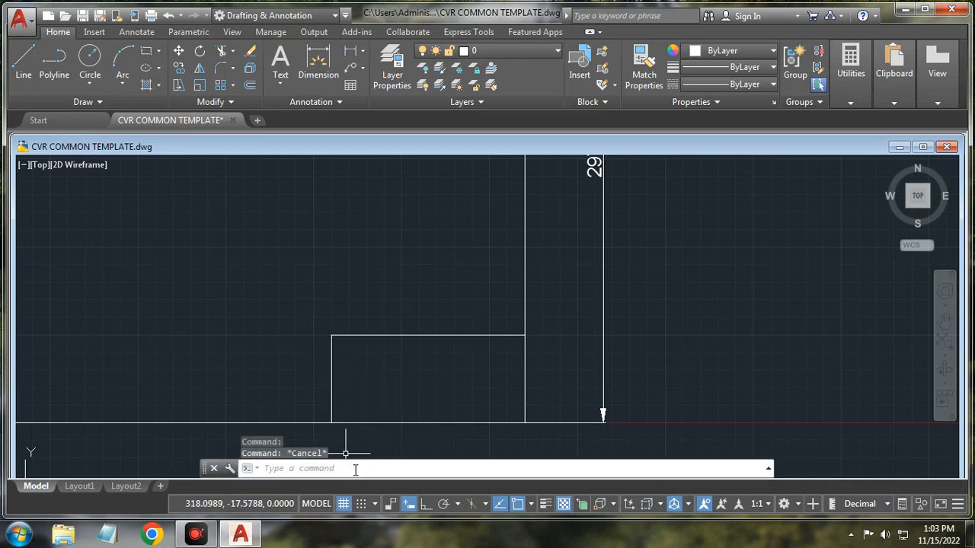
- Divide the left edge of the title block into 5 equal segments
{"action": "type", "text": "I"}
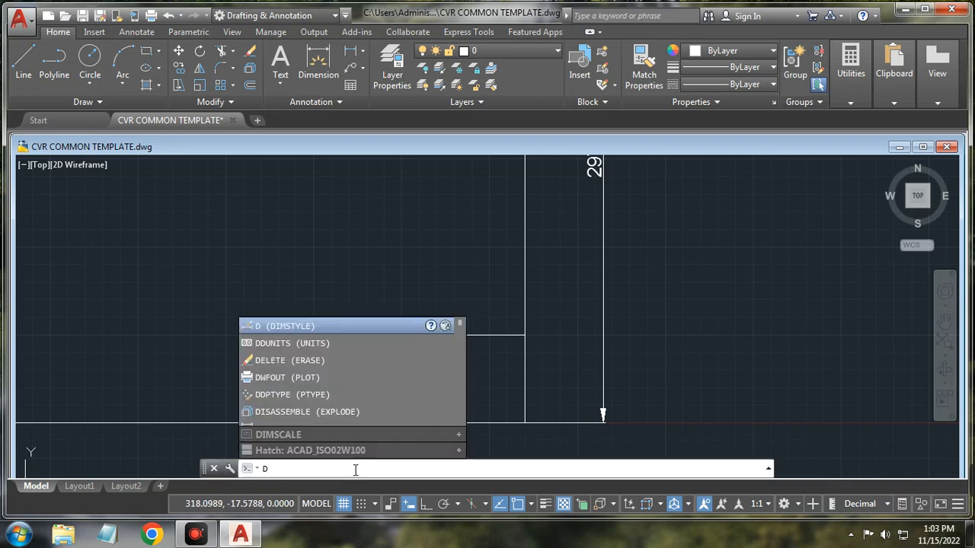
{"action": "type", "text": "VI"}
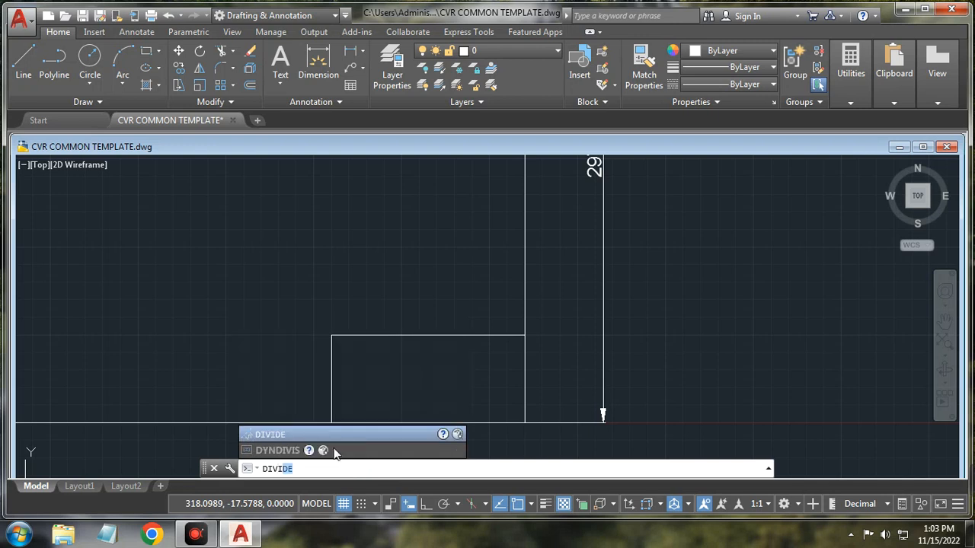
{"action": "left_click", "coordinate": [324, 434]}
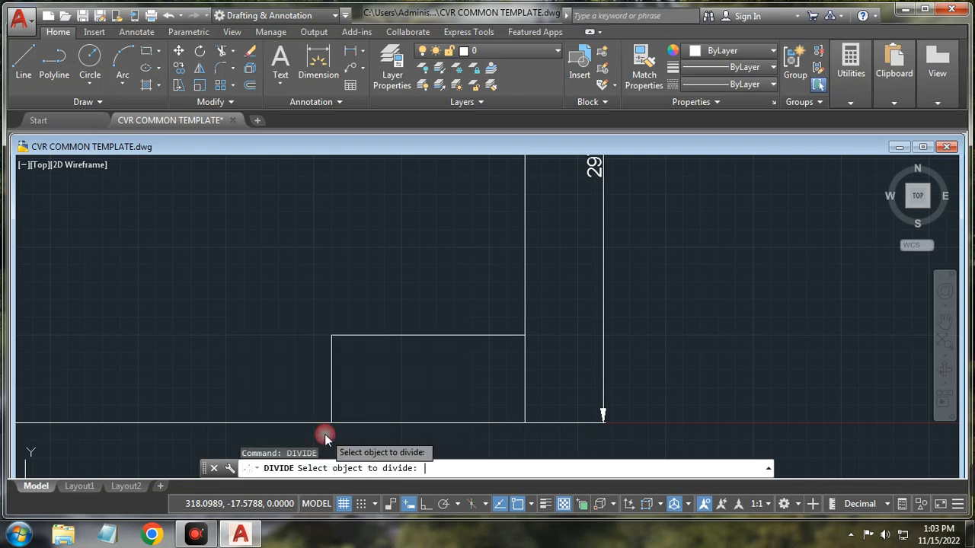
{"action": "left_click", "coordinate": [330, 379]}
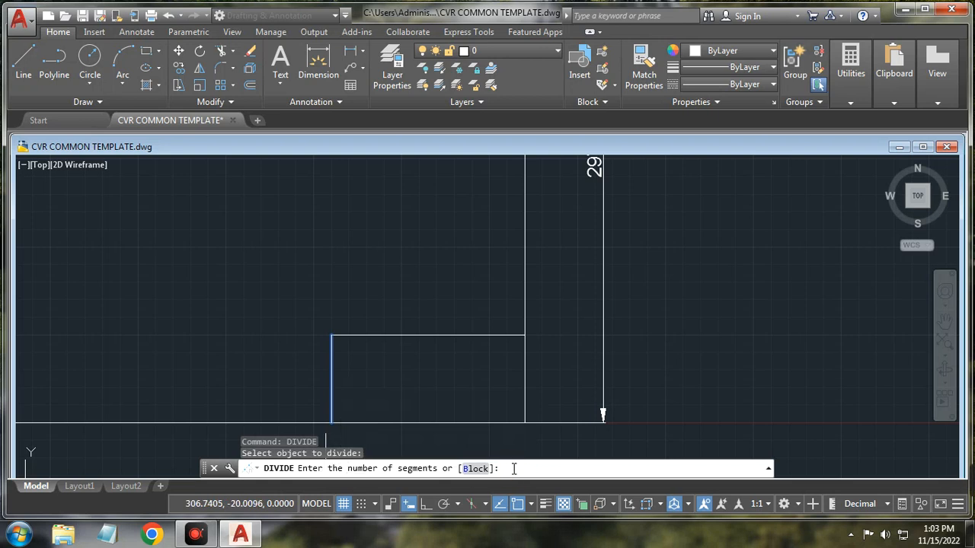
{"action": "type", "text": "5"}
{"action": "key", "text": "Return"}
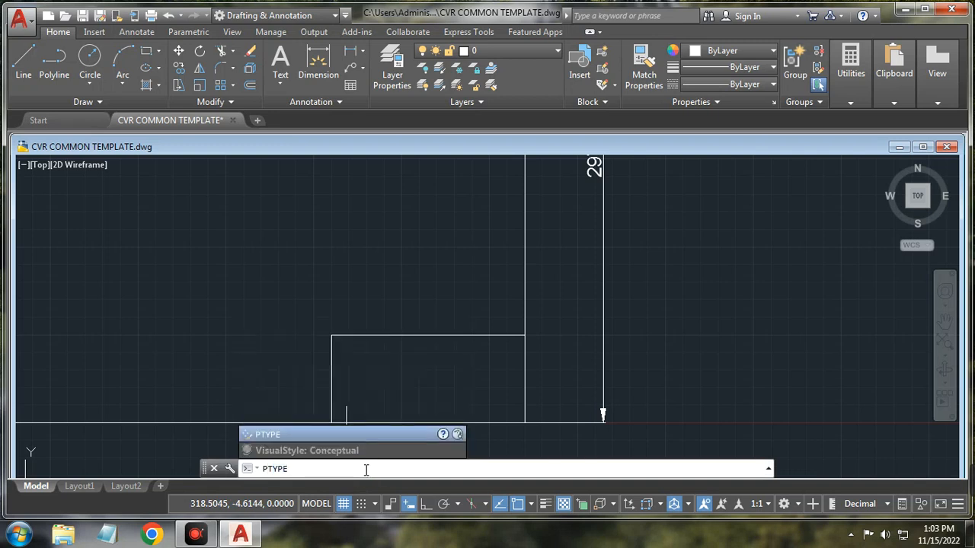
- Set the point style to the plain X marker so the division points display on the drawing
{"action": "key", "text": "Return"}
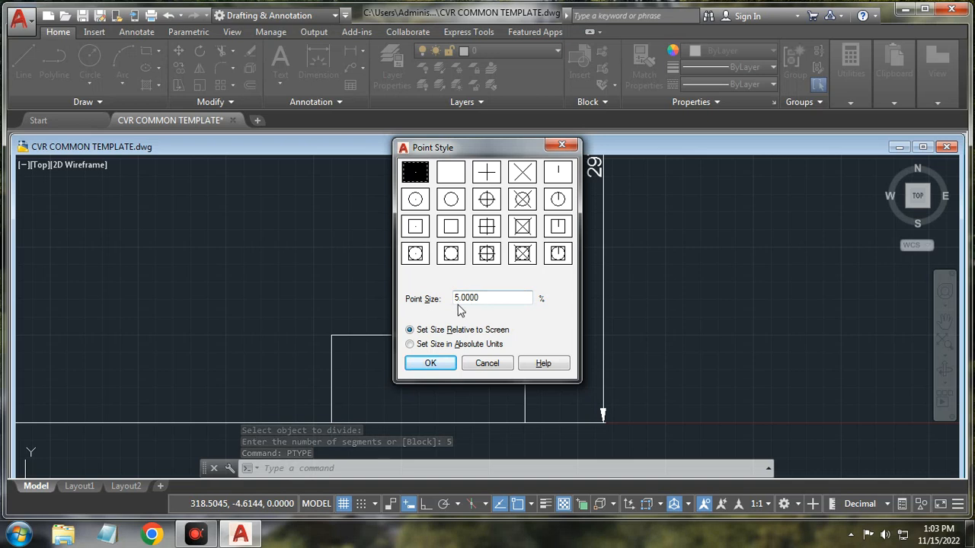
{"action": "left_click", "coordinate": [450, 174]}
{"action": "left_click", "coordinate": [487, 174]}
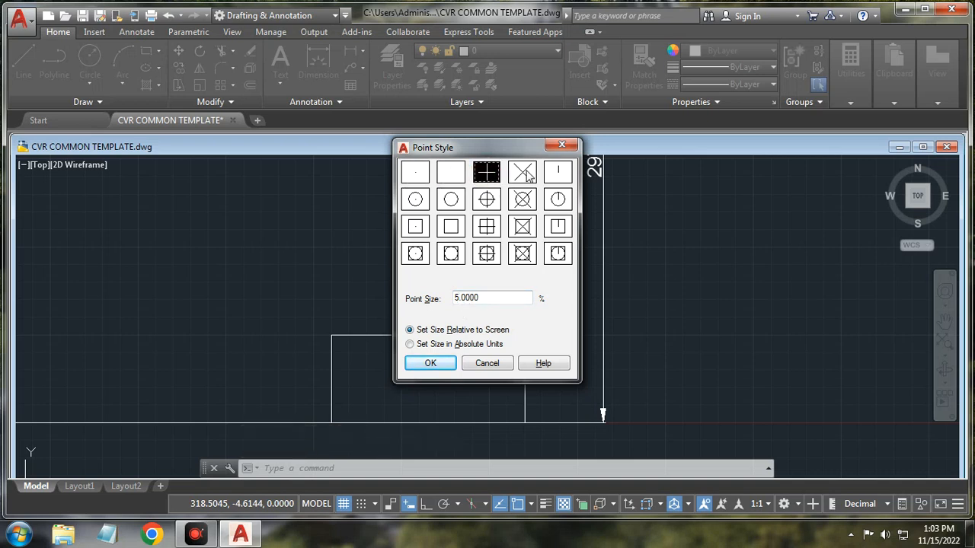
{"action": "left_click", "coordinate": [525, 174]}
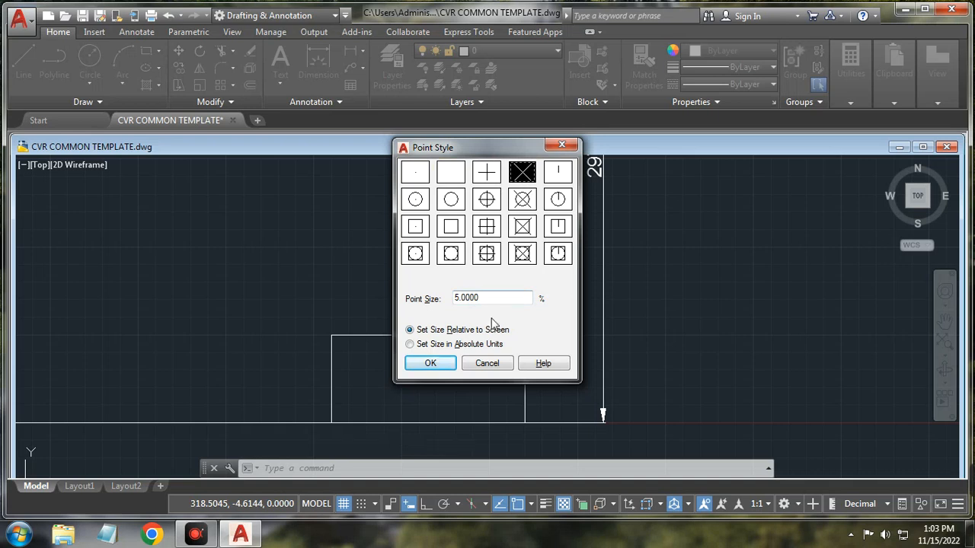
{"action": "left_click", "coordinate": [523, 201]}
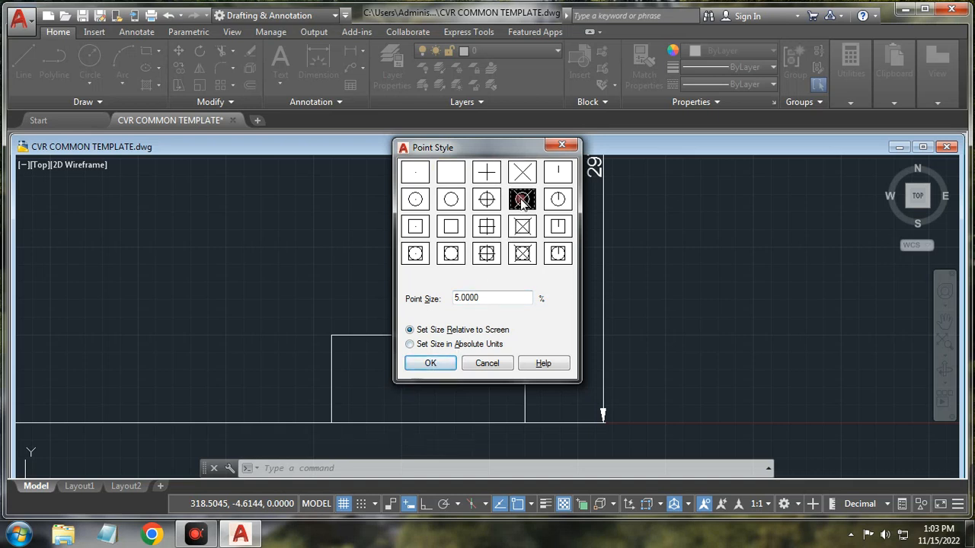
{"action": "left_click", "coordinate": [522, 226]}
{"action": "left_click", "coordinate": [522, 254]}
{"action": "left_click", "coordinate": [522, 227]}
{"action": "left_click", "coordinate": [522, 198]}
{"action": "left_click", "coordinate": [522, 174]}
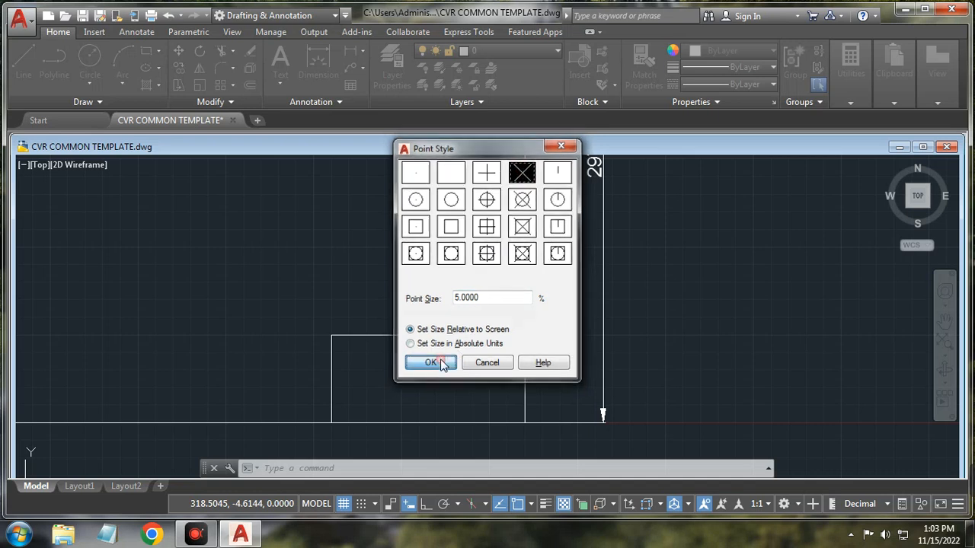
{"action": "left_click", "coordinate": [441, 363]}
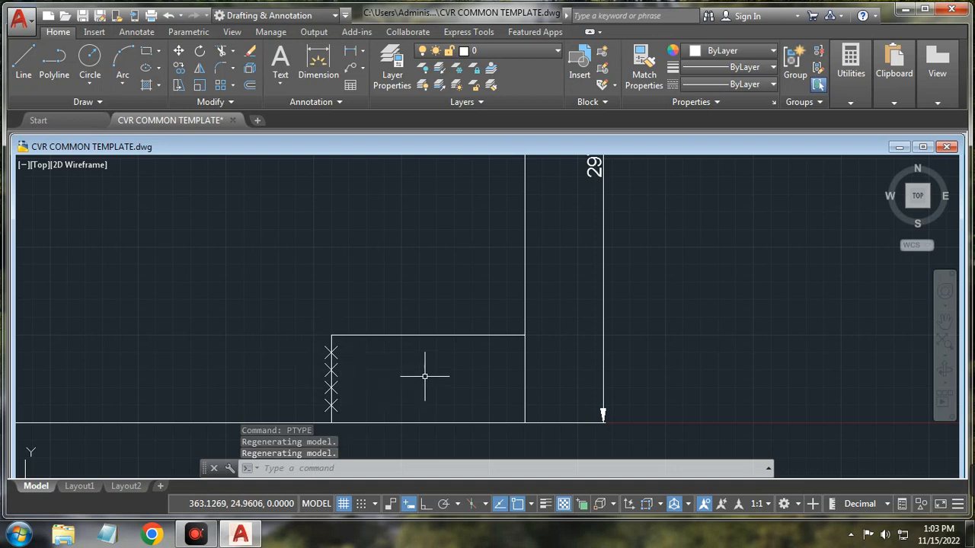
- With Ortho on, draw a line from the title block's upper-right corner 50 to the left, continuing straight down to its bottom edge
{"action": "left_click", "coordinate": [28, 59]}
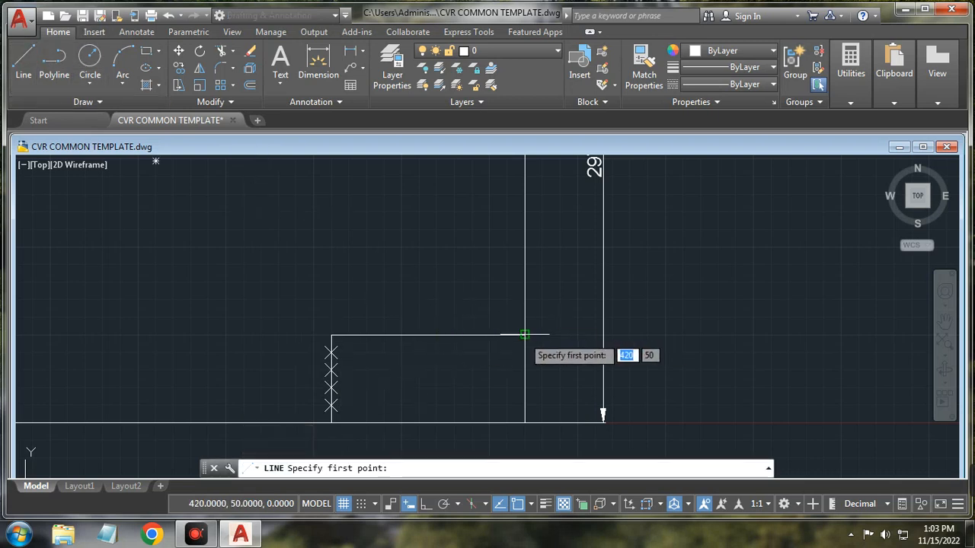
{"action": "left_click", "coordinate": [524, 335]}
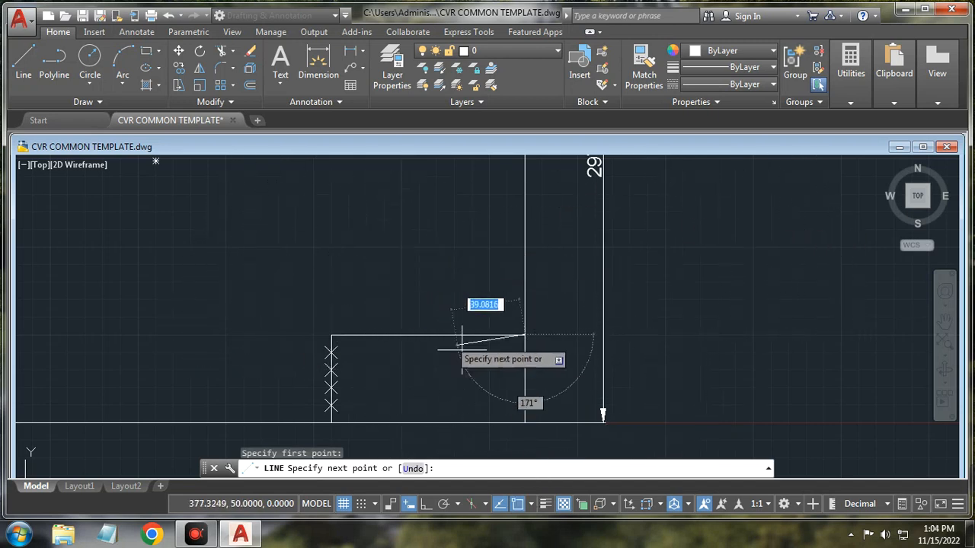
{"action": "left_click", "coordinate": [425, 506]}
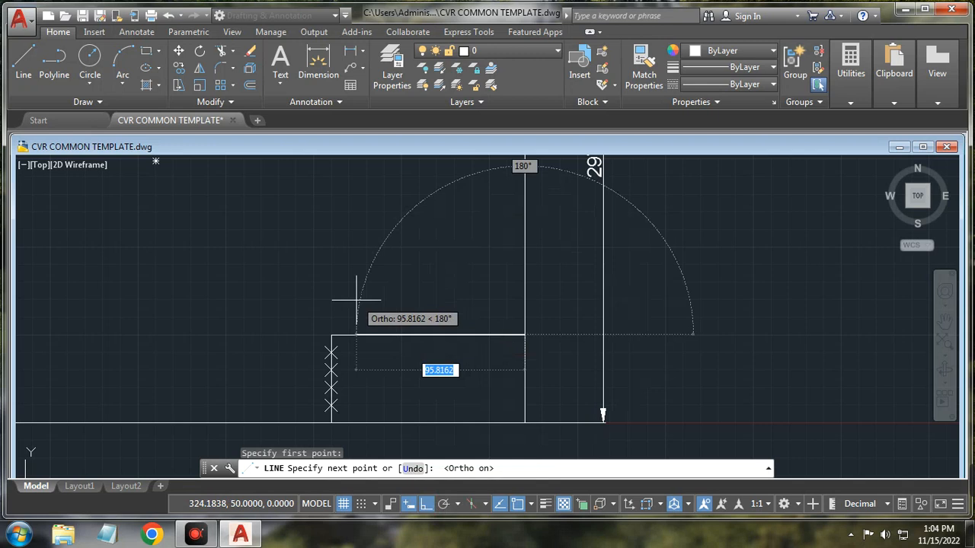
{"action": "type", "text": "50"}
{"action": "key", "text": "Return"}
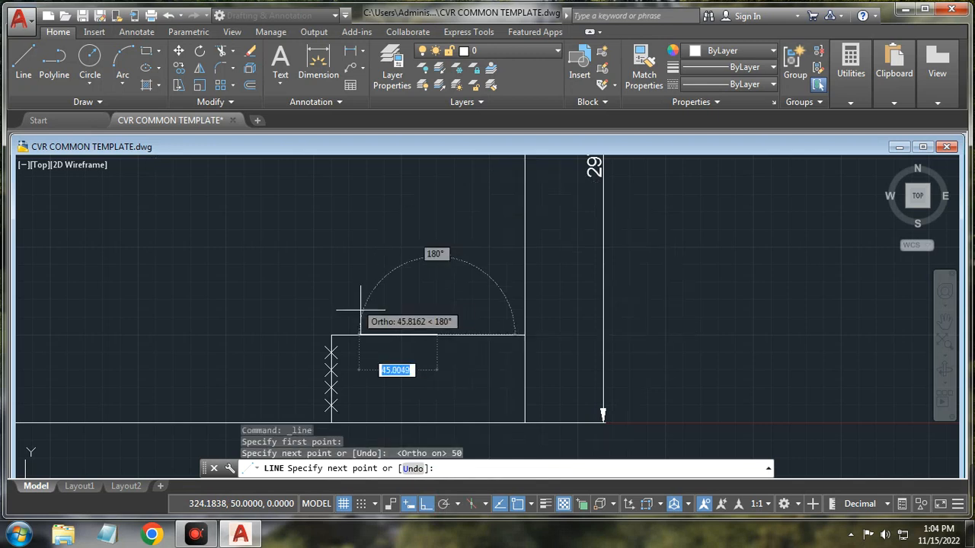
{"action": "left_click", "coordinate": [437, 422]}
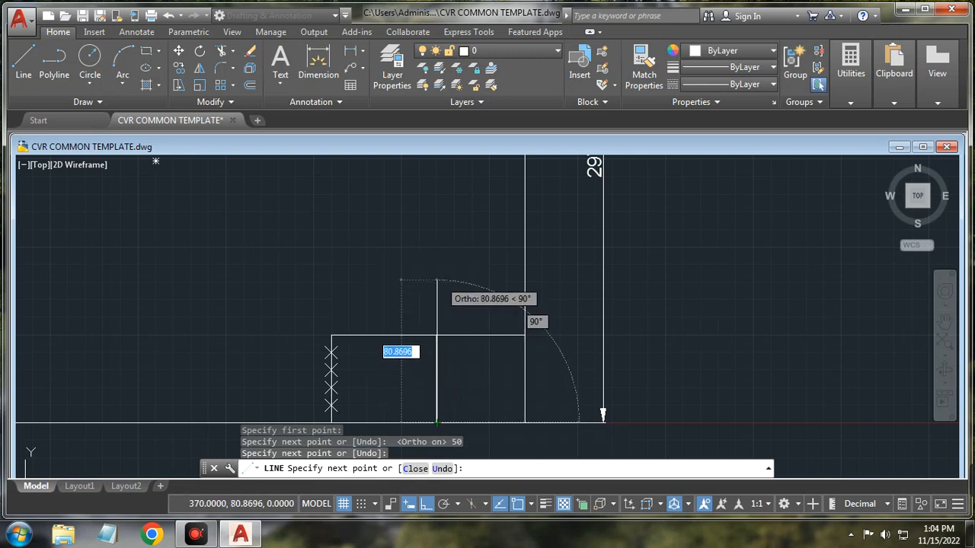
{"action": "right_click", "coordinate": [457, 293]}
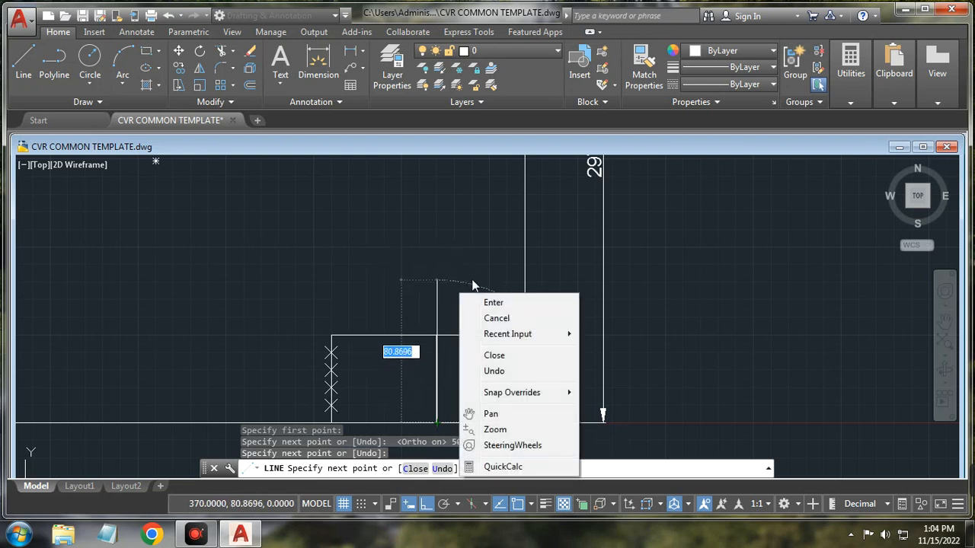
{"action": "left_click", "coordinate": [496, 318]}
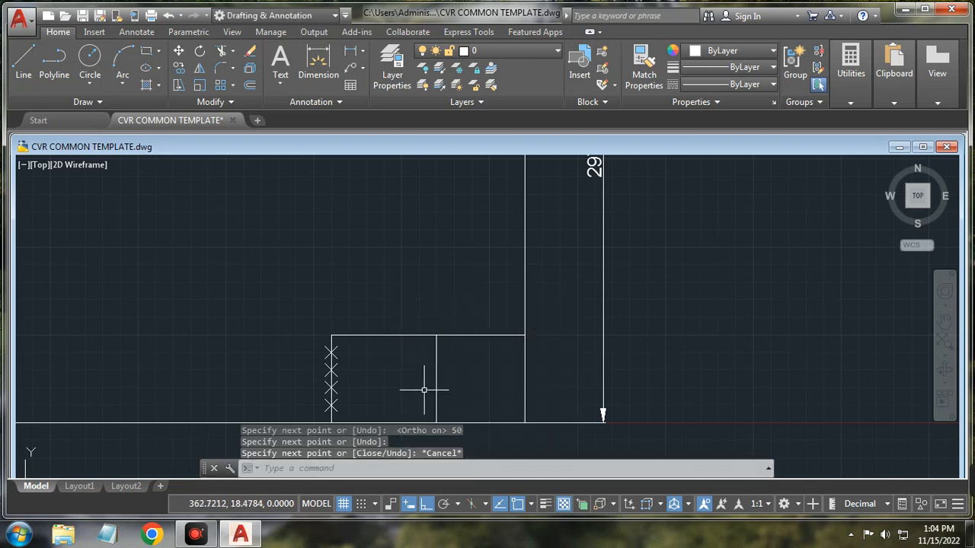
- Draw a horizontal line from the topmost division point to the title block's vertical divider
{"action": "scroll", "coordinate": [426, 392], "scroll_direction": "down", "scroll_amount": 2}
{"action": "scroll", "coordinate": [399, 407], "scroll_direction": "up", "scroll_amount": 2}
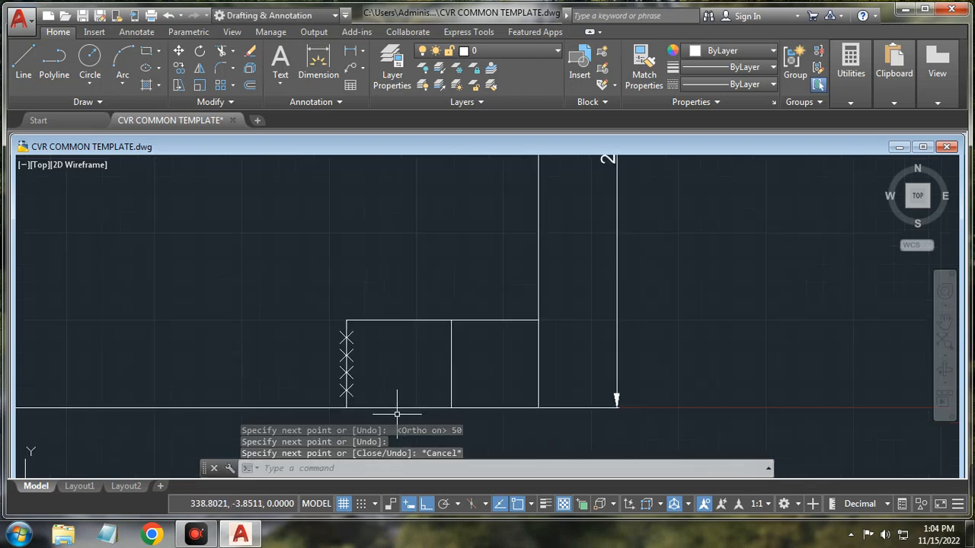
{"action": "left_click", "coordinate": [24, 67]}
{"action": "scroll", "coordinate": [332, 322], "scroll_direction": "up", "scroll_amount": 3}
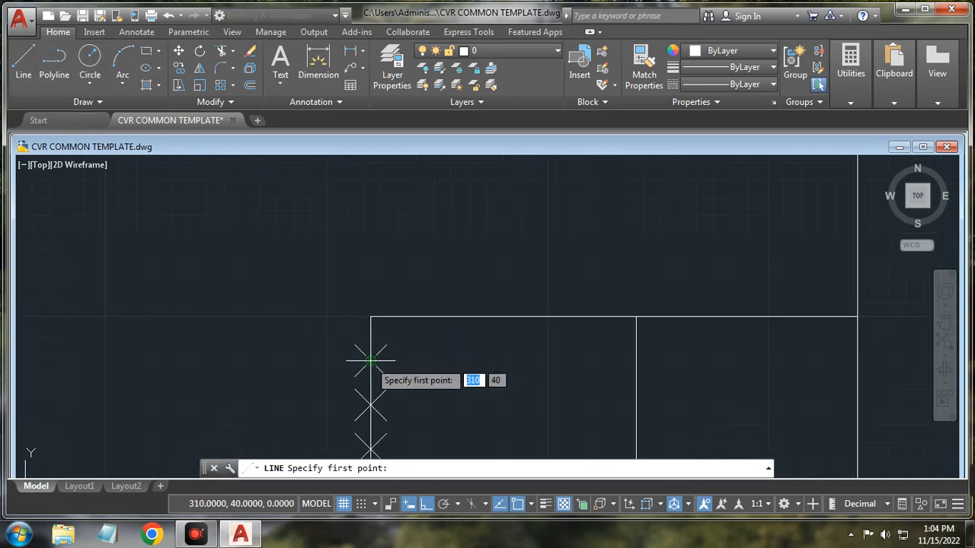
{"action": "left_click", "coordinate": [370, 360]}
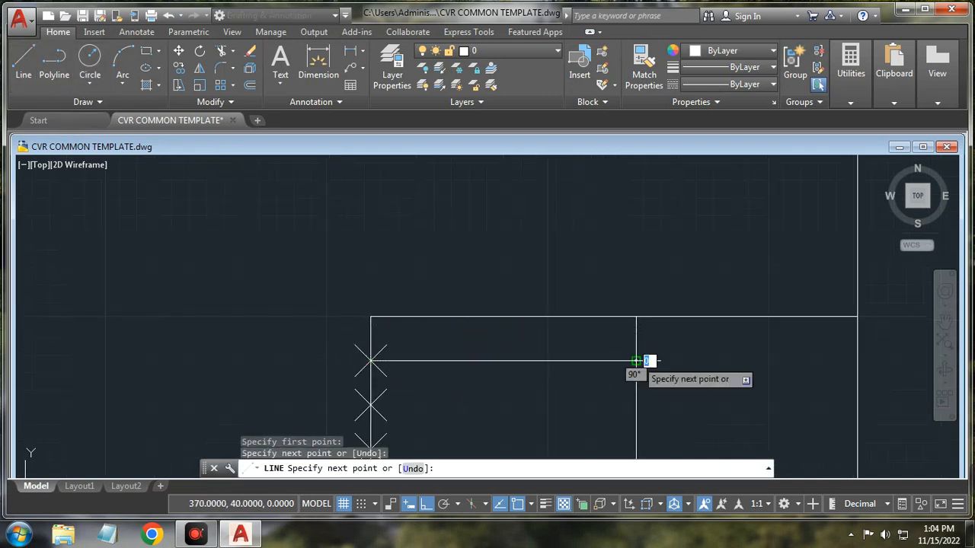
{"action": "right_click", "coordinate": [619, 254]}
{"action": "left_click", "coordinate": [646, 278]}
- Draw a horizontal line from the second division point from the top to the vertical divider
{"action": "scroll", "coordinate": [642, 279], "scroll_direction": "down", "scroll_amount": 3}
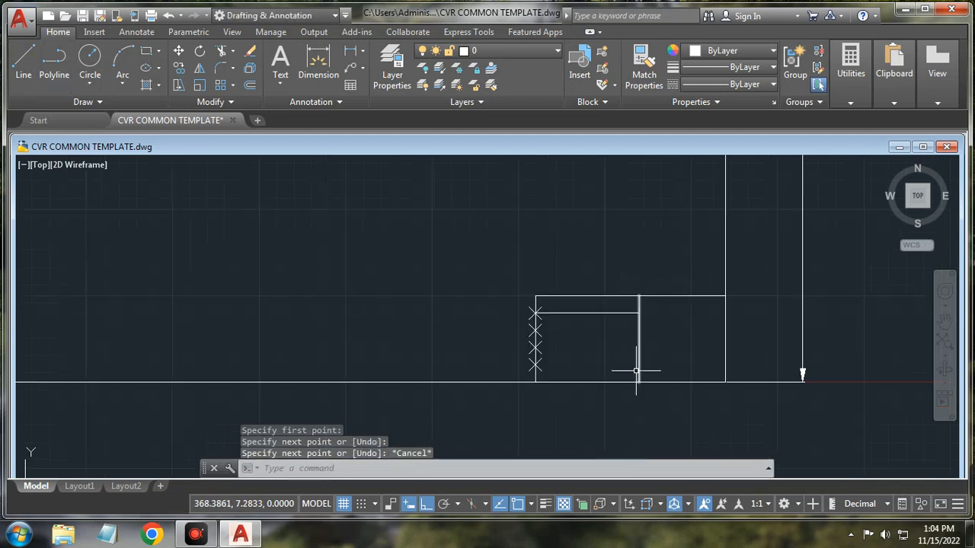
{"action": "scroll", "coordinate": [636, 371], "scroll_direction": "up", "scroll_amount": 2}
{"action": "left_click", "coordinate": [24, 67]}
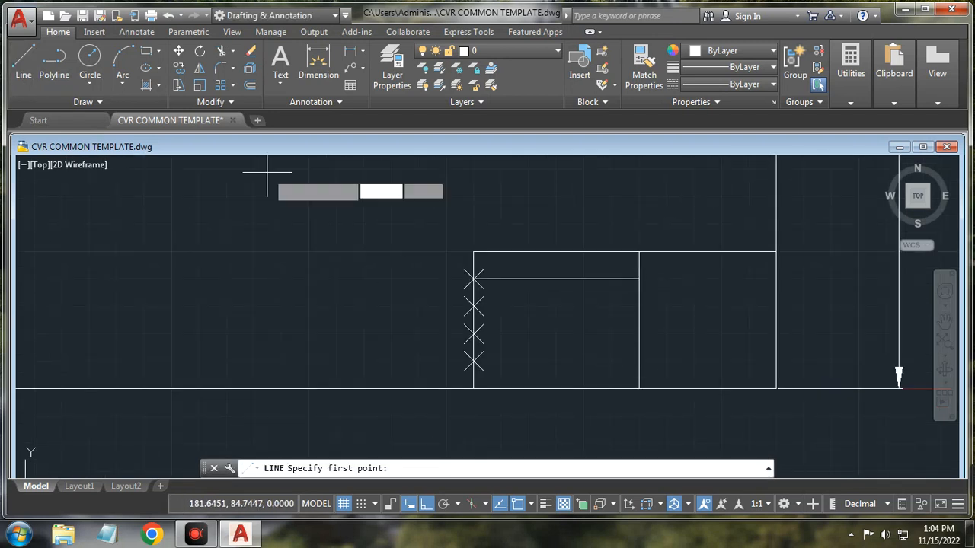
{"action": "left_click", "coordinate": [474, 306]}
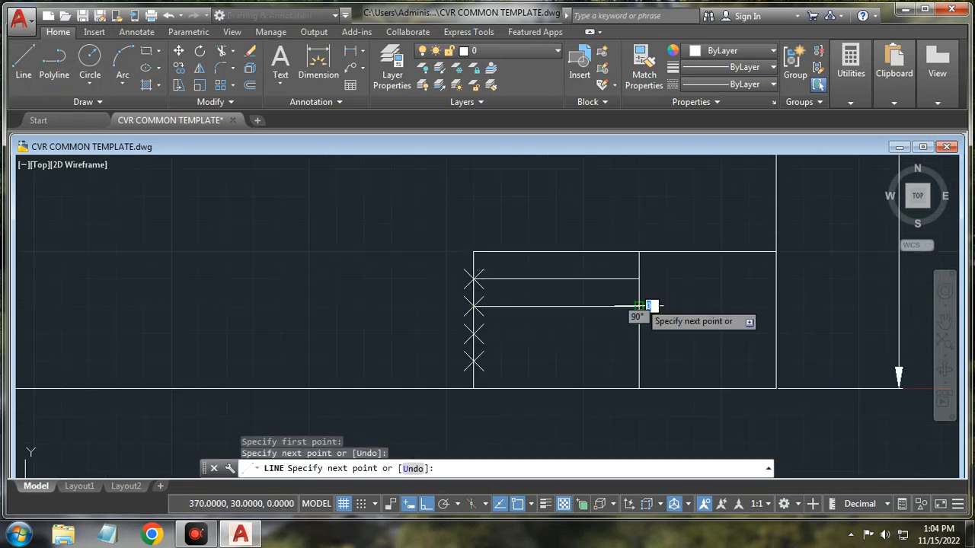
{"action": "right_click", "coordinate": [664, 216]}
{"action": "left_click", "coordinate": [682, 241]}
- Draw a horizontal line from the third division point from the top to the vertical divider
{"action": "right_click", "coordinate": [603, 218]}
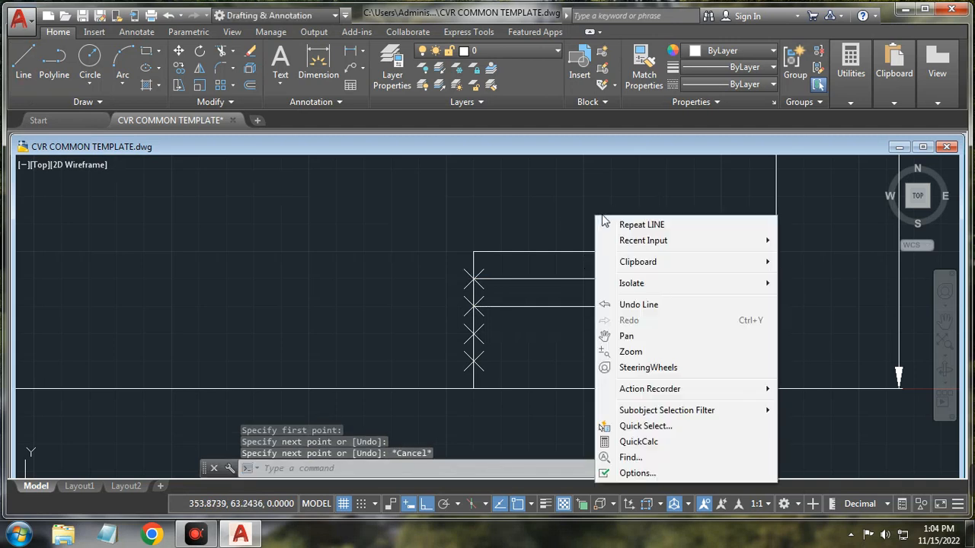
{"action": "left_click", "coordinate": [610, 224]}
{"action": "left_click", "coordinate": [474, 332]}
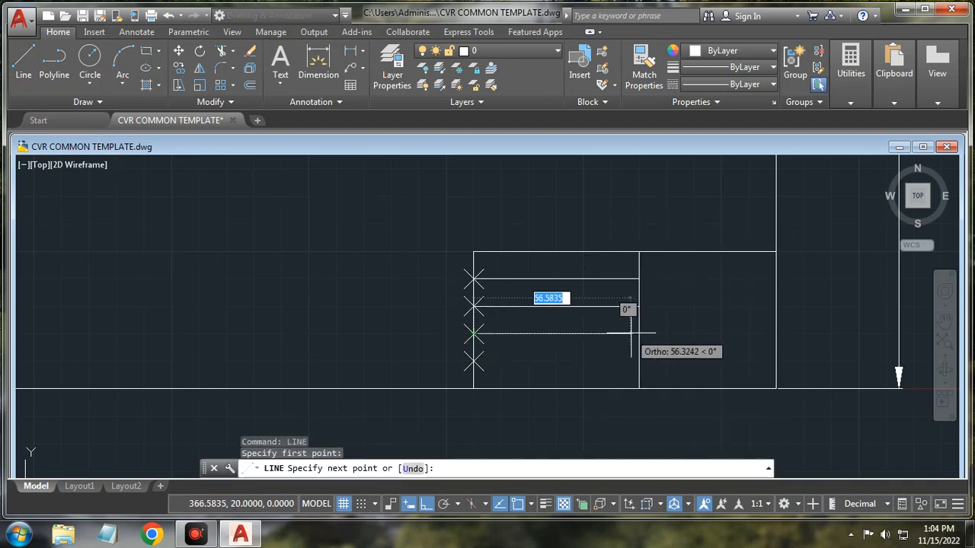
{"action": "left_click", "coordinate": [639, 333]}
{"action": "right_click", "coordinate": [679, 226]}
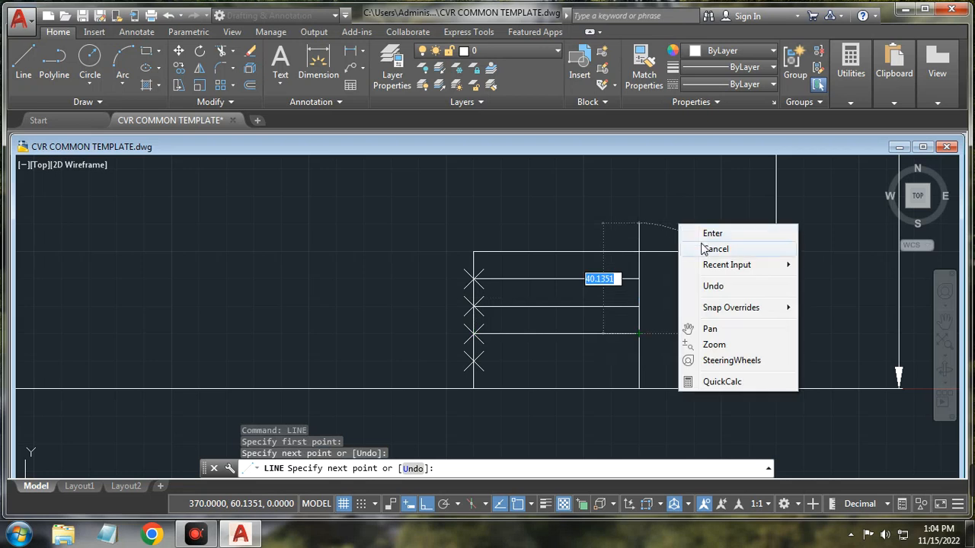
{"action": "left_click", "coordinate": [704, 249]}
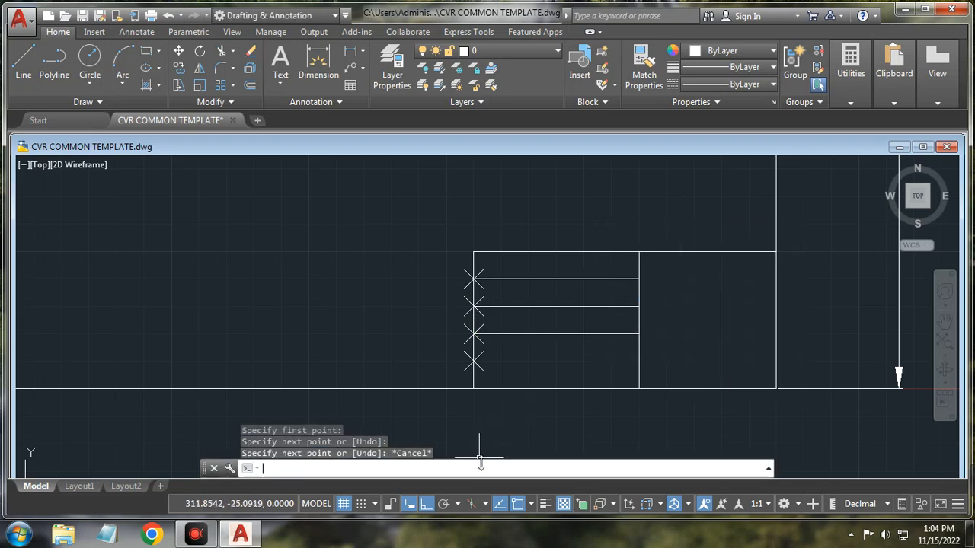
- Draw a horizontal line from the lowest division point to the vertical divider, completing the five title block rows
{"action": "key", "text": "Return"}
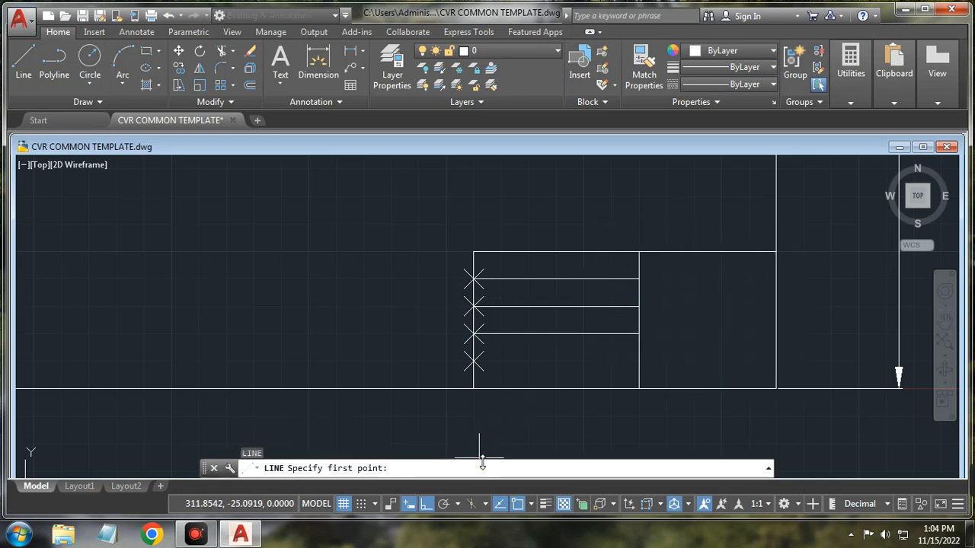
{"action": "left_click", "coordinate": [474, 361]}
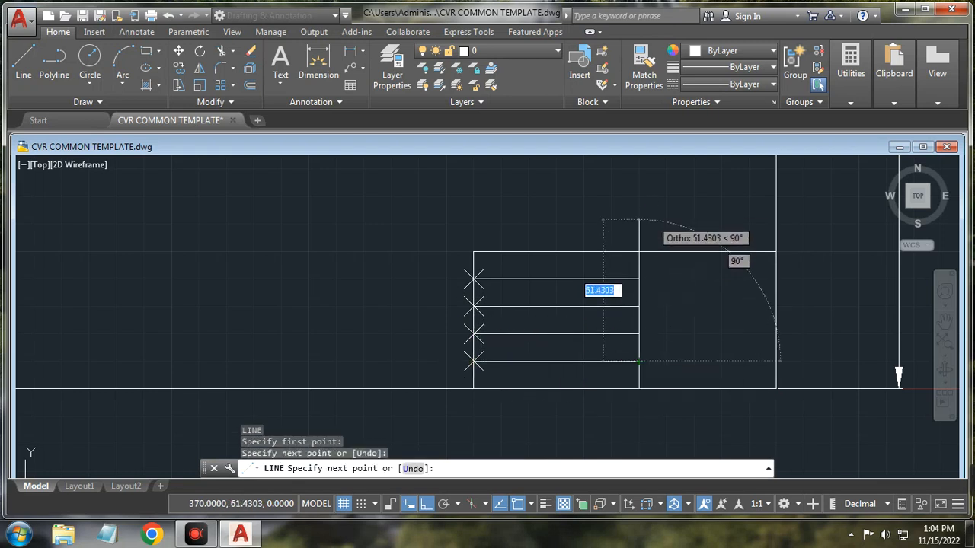
{"action": "right_click", "coordinate": [651, 225]}
{"action": "left_click", "coordinate": [678, 245]}
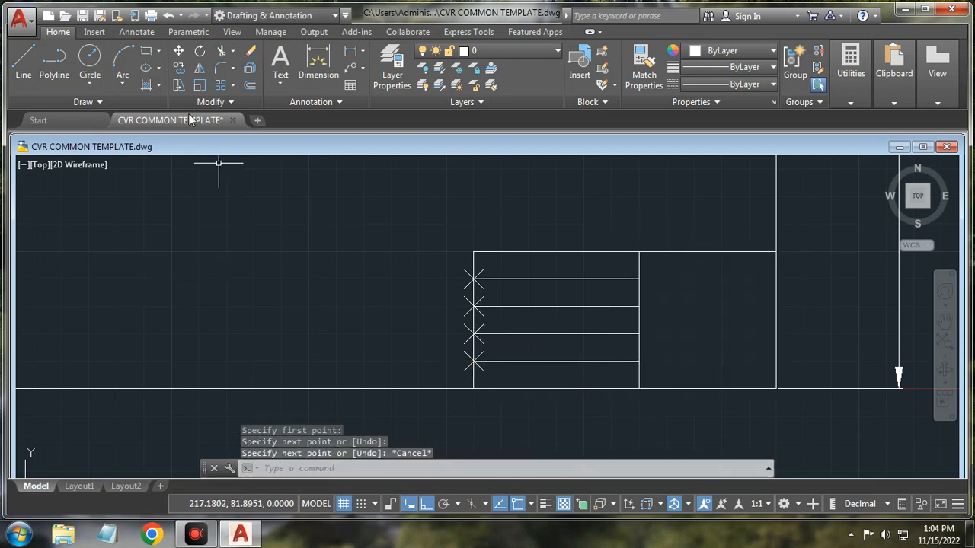
- Add the multiline text "CVR COLLEGE OF ENGINEERING" in the top row of the title block
{"action": "left_click", "coordinate": [281, 65]}
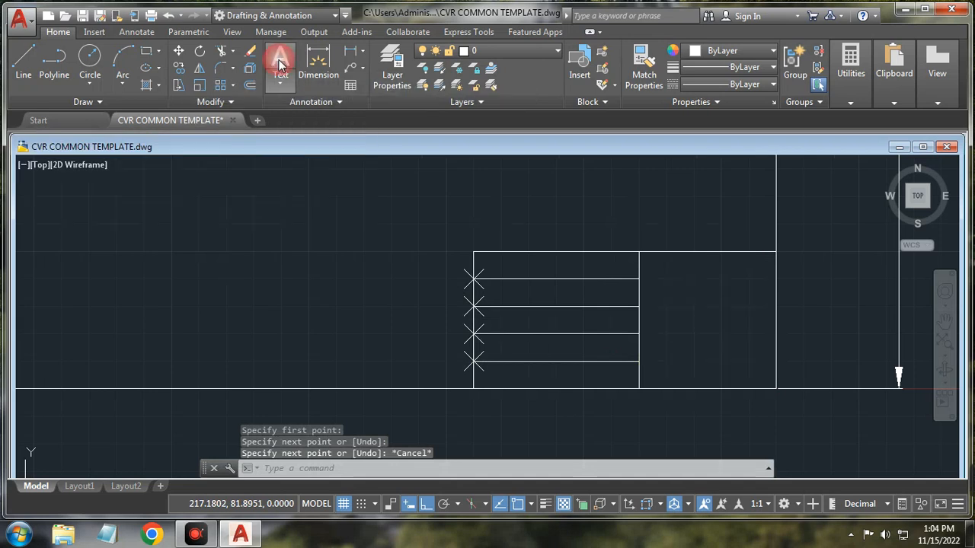
{"action": "scroll", "coordinate": [499, 272], "scroll_direction": "up", "scroll_amount": 5}
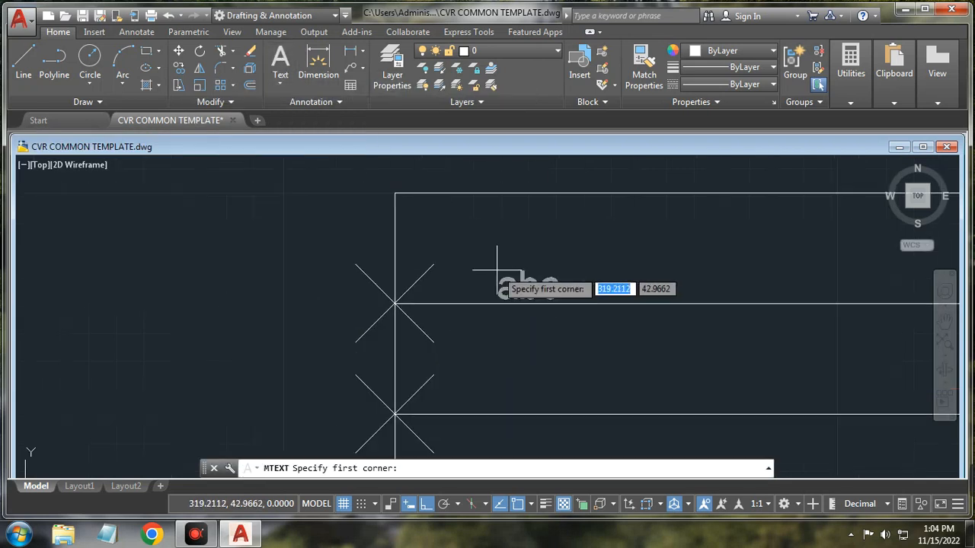
{"action": "left_click", "coordinate": [460, 206]}
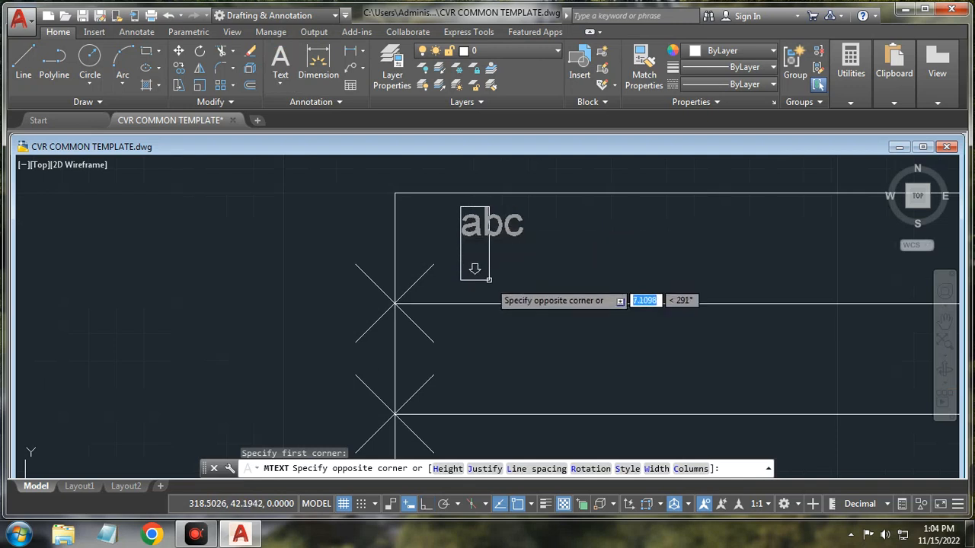
{"action": "left_click", "coordinate": [592, 289]}
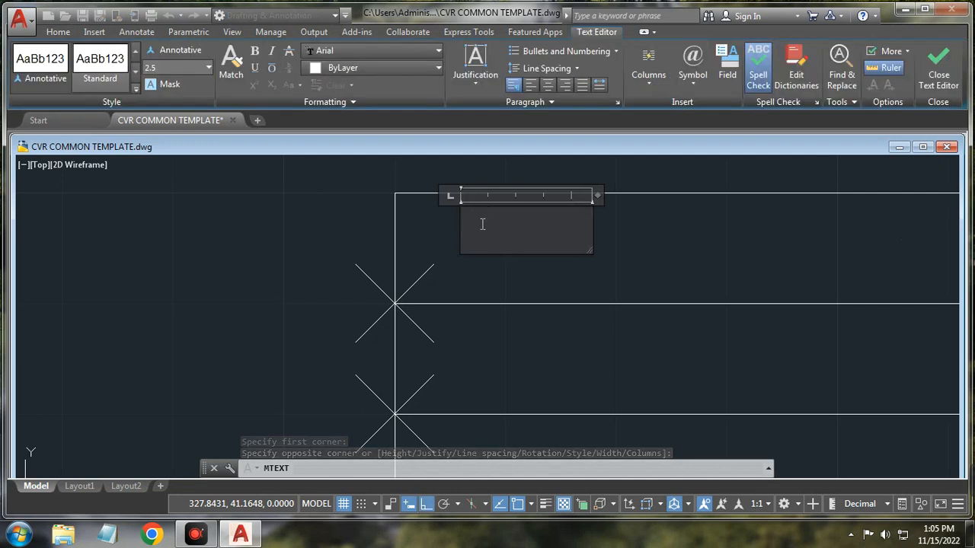
{"action": "type", "text": "CVR"}
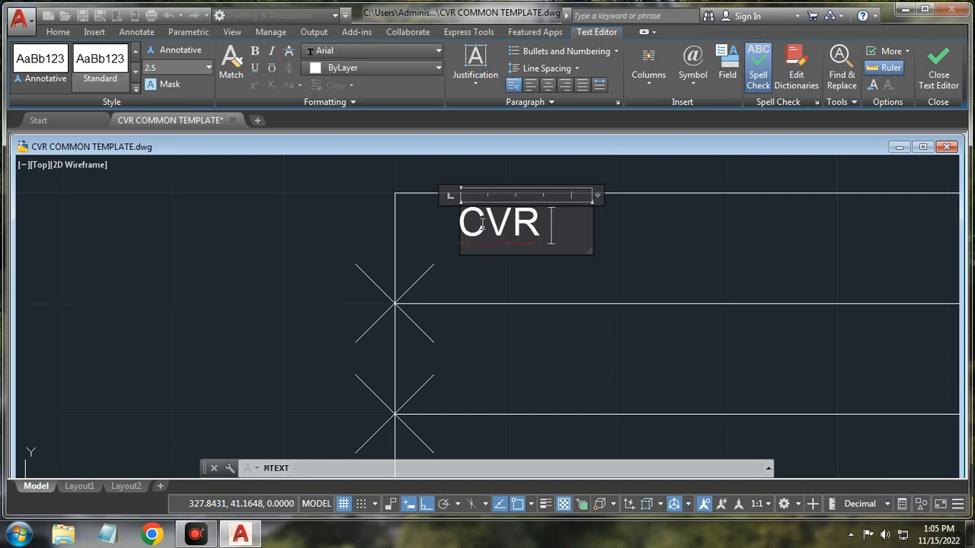
{"action": "key", "text": "Return"}
{"action": "type", "text": "COLLEGE"}
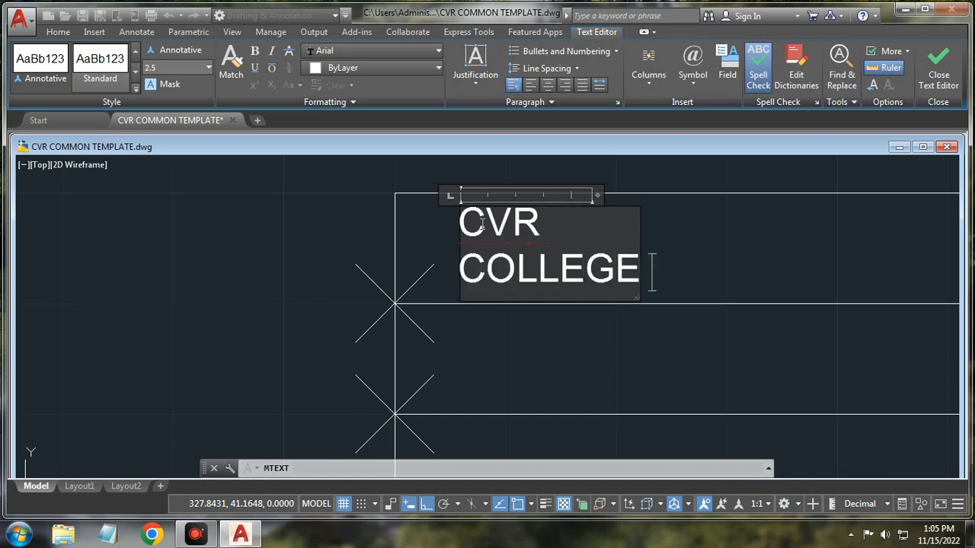
{"action": "key", "text": "Return"}
{"action": "type", "text": "OD"}
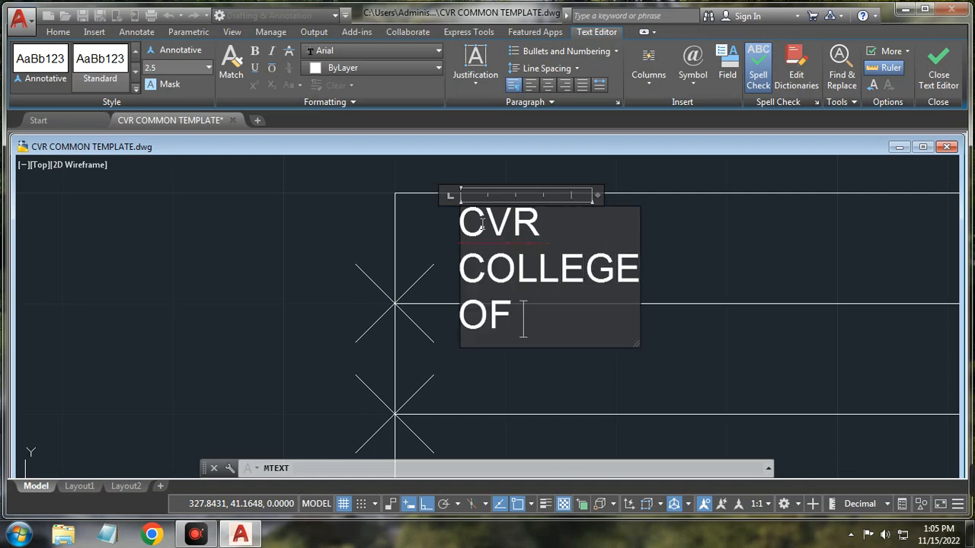
{"action": "type", "text": " ENGINEERING"}
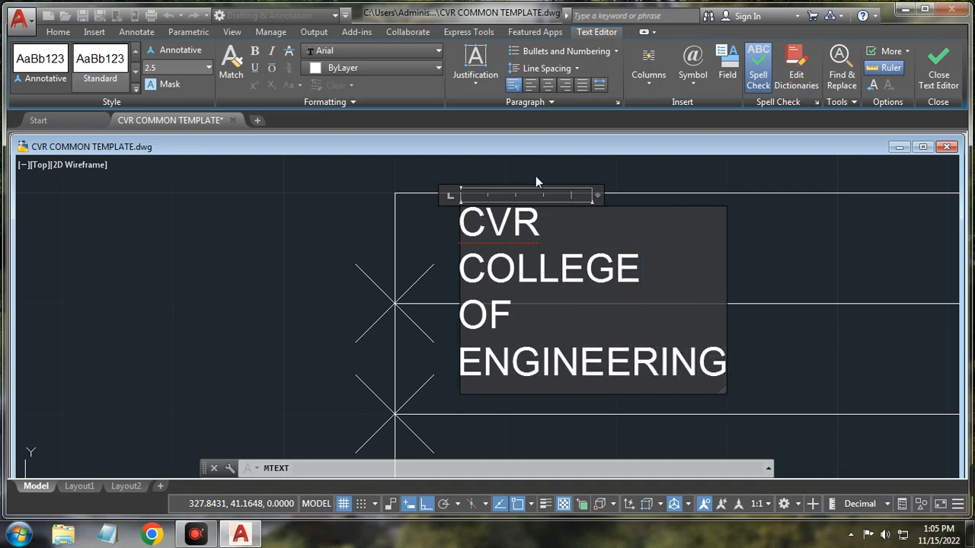
- Widen the college name's text frame so the whole name fits on one line, and finish editing the text
{"action": "left_click_drag", "start_coordinate": [594, 195], "coordinate": [921, 244]}
{"action": "scroll", "coordinate": [924, 246], "scroll_direction": "down", "scroll_amount": 3}
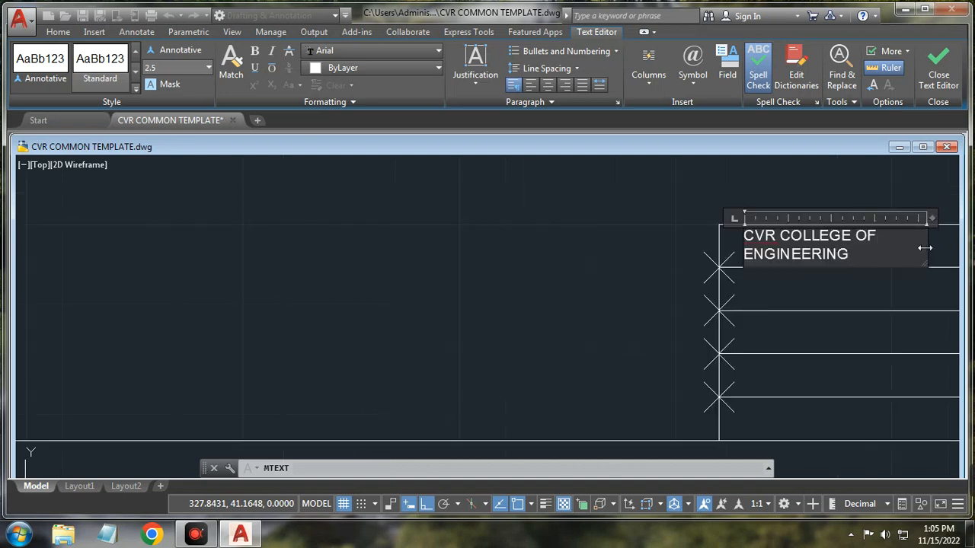
{"action": "scroll", "coordinate": [922, 252], "scroll_direction": "down", "scroll_amount": 1}
{"action": "scroll", "coordinate": [920, 295], "scroll_direction": "down", "scroll_amount": 3}
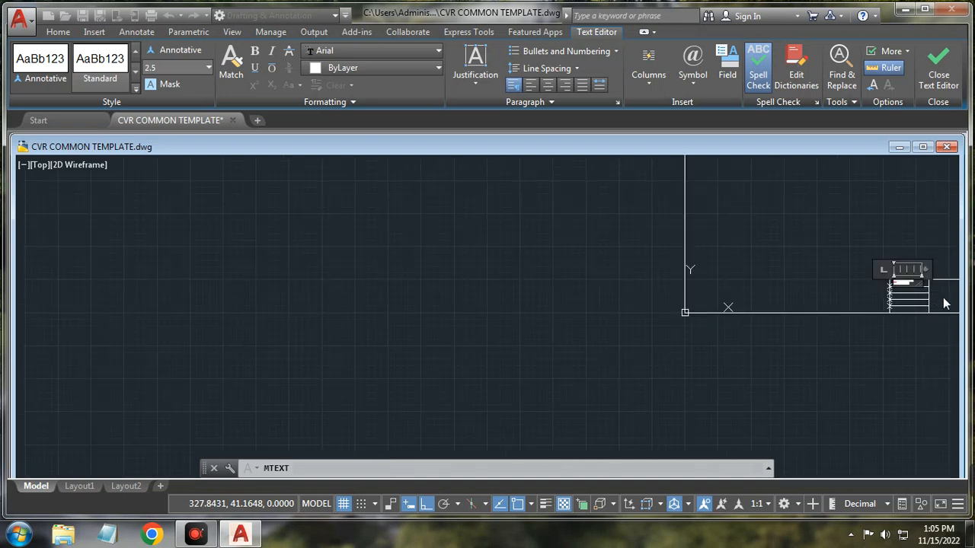
{"action": "scroll", "coordinate": [929, 301], "scroll_direction": "up", "scroll_amount": 5}
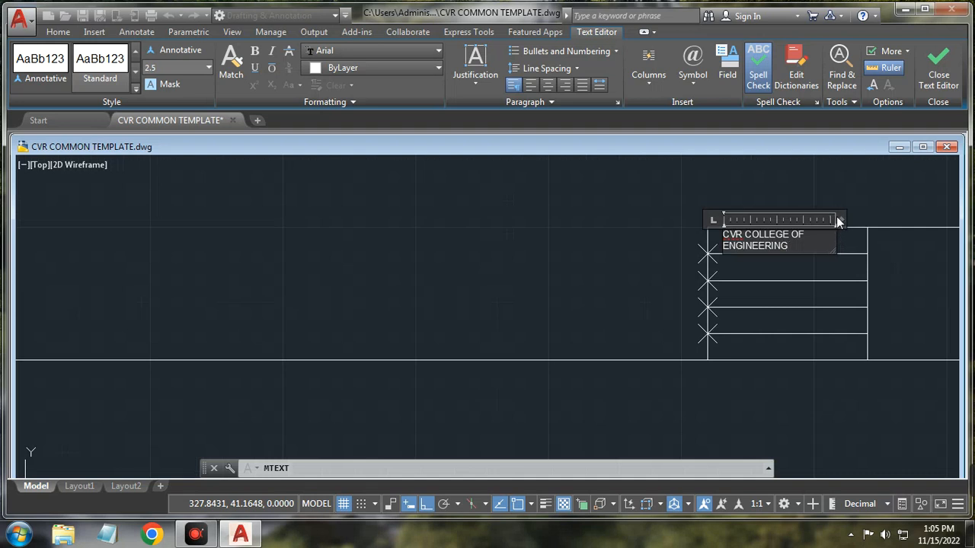
{"action": "left_click_drag", "start_coordinate": [839, 219], "coordinate": [900, 222]}
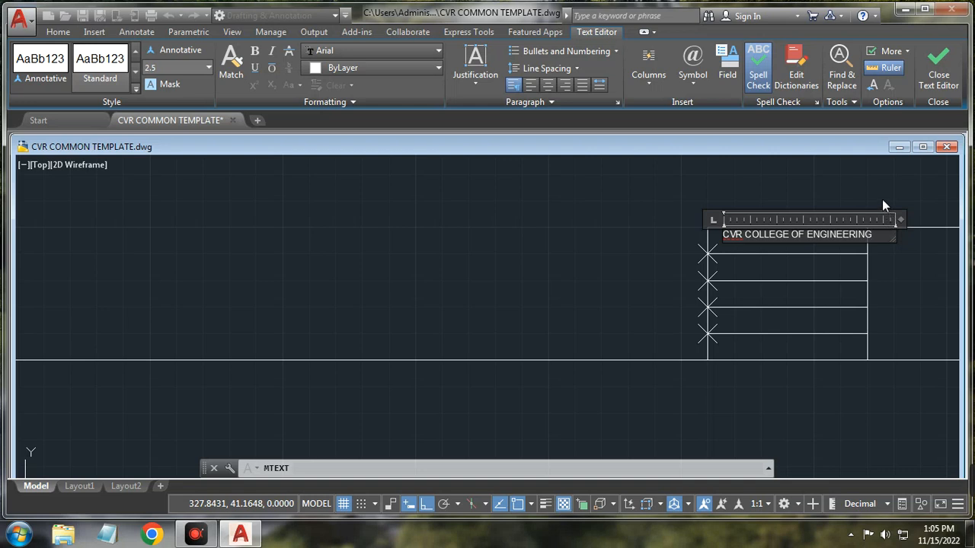
{"action": "left_click", "coordinate": [621, 237]}
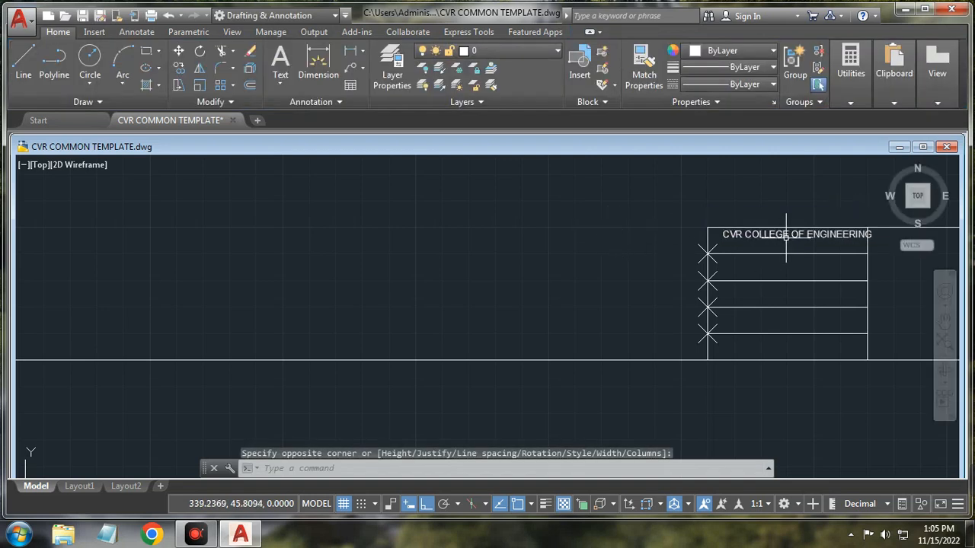
- Move the college name down and slightly left so it sits inside the title block's top row
{"action": "left_click", "coordinate": [789, 232]}
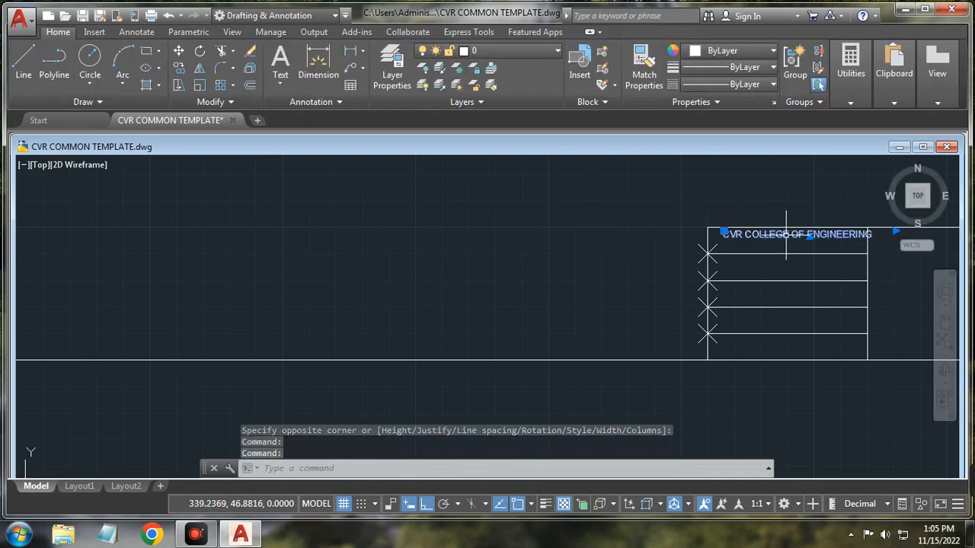
{"action": "left_click_drag", "start_coordinate": [789, 232], "coordinate": [784, 243]}
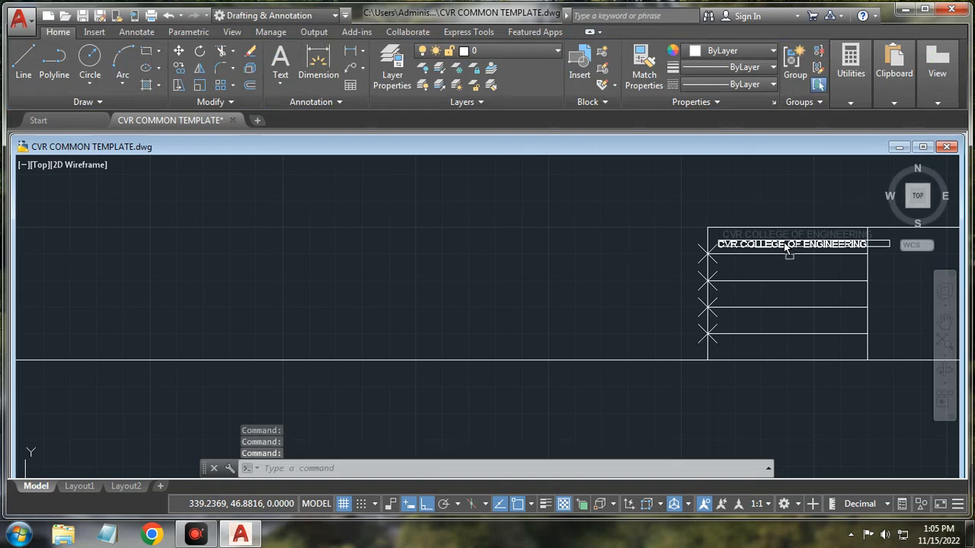
{"action": "left_click_drag", "start_coordinate": [785, 244], "coordinate": [783, 243]}
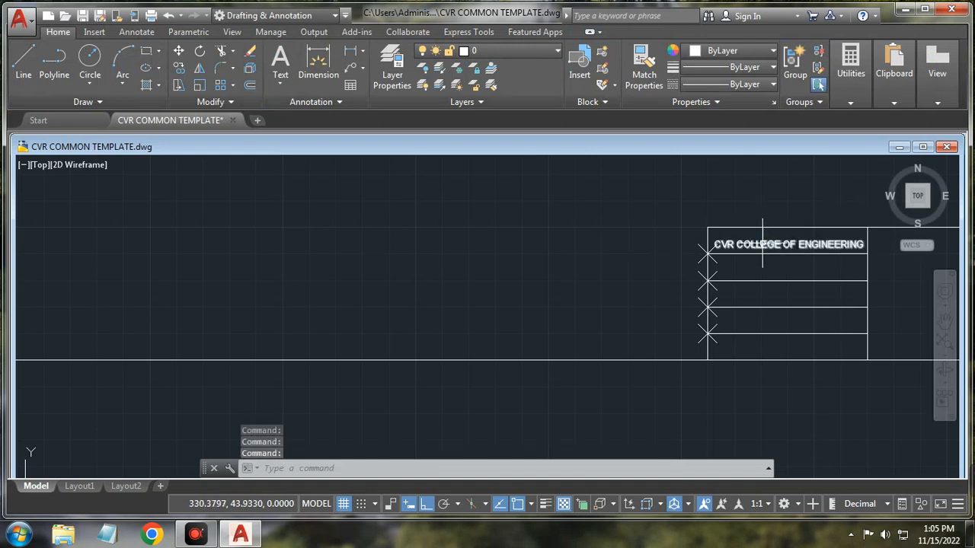
{"action": "double_click", "coordinate": [762, 244]}
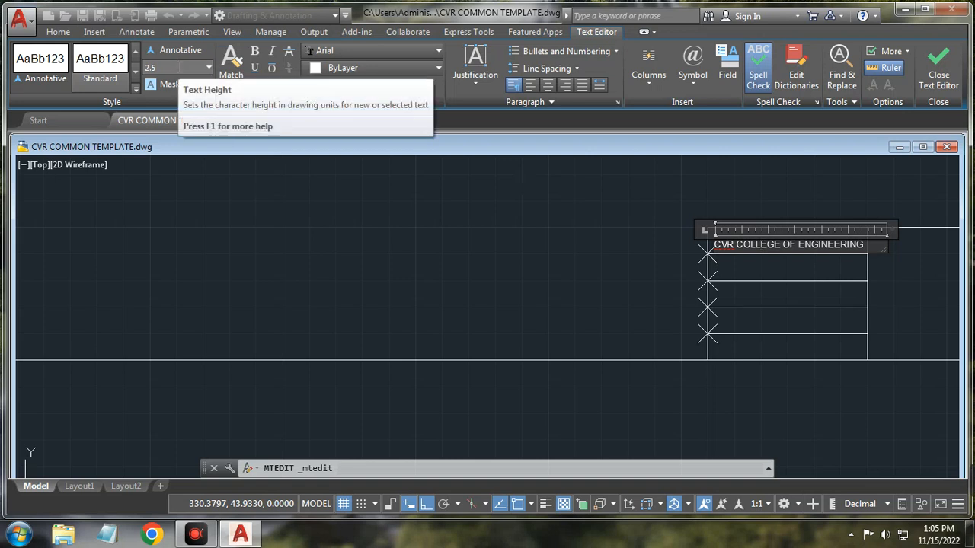
{"action": "left_click", "coordinate": [412, 278]}
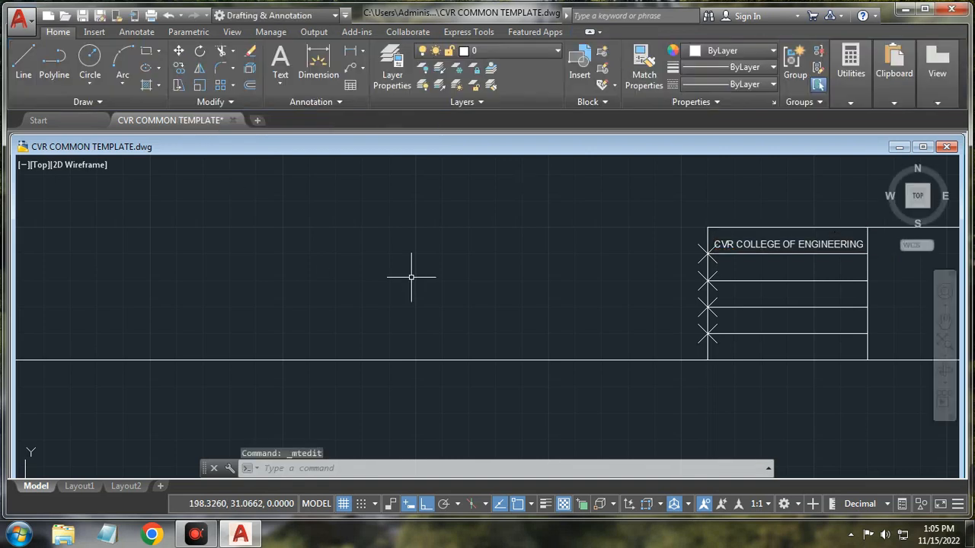
- Delete the four division point markers on the title block's left edge
{"action": "left_click", "coordinate": [707, 254]}
{"action": "left_click", "coordinate": [708, 281]}
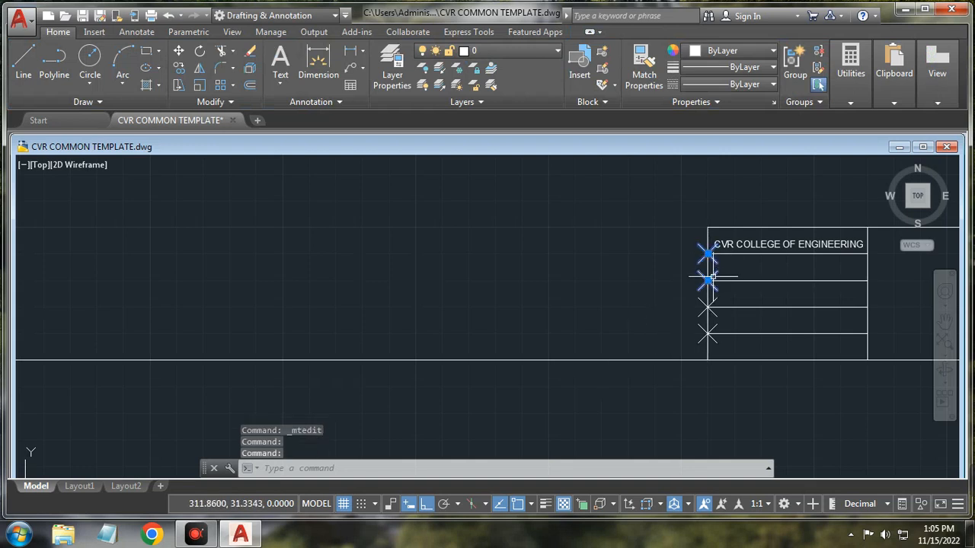
{"action": "left_click", "coordinate": [708, 307]}
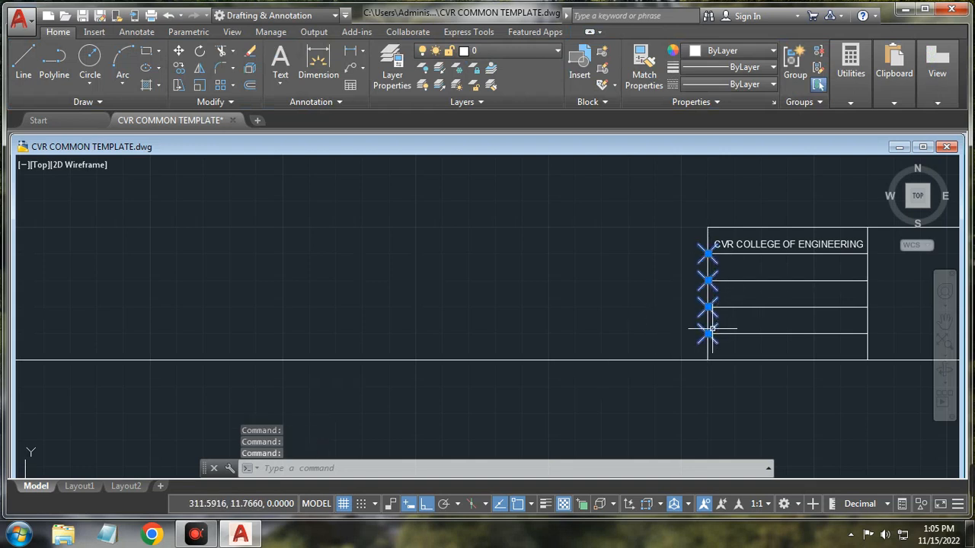
{"action": "key", "text": "Delete"}
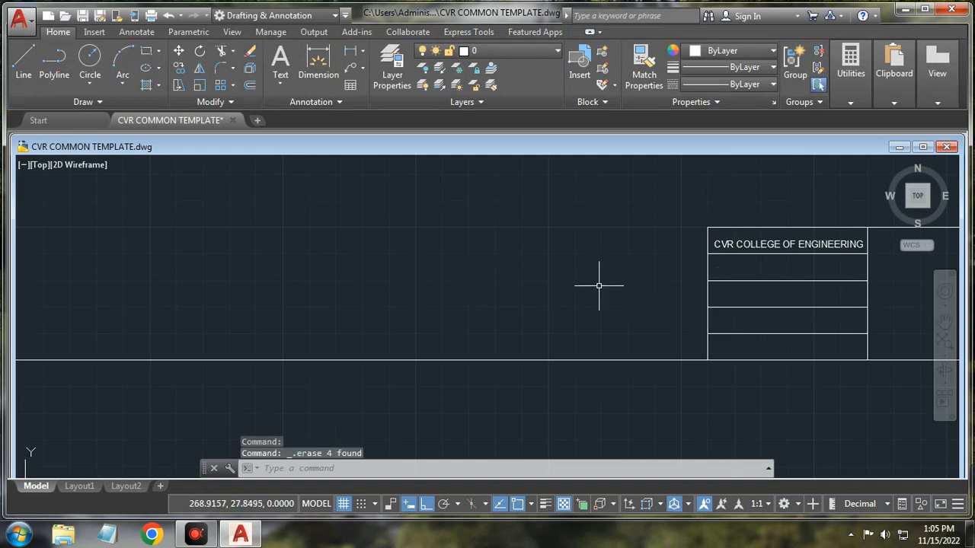
- Check the width between the title block's vertical divider and the sheet's right border using a dimension preview
{"action": "scroll", "coordinate": [599, 286], "scroll_direction": "down", "scroll_amount": 2}
{"action": "middle_click_drag", "start_coordinate": [784, 279], "coordinate": [720, 302]}
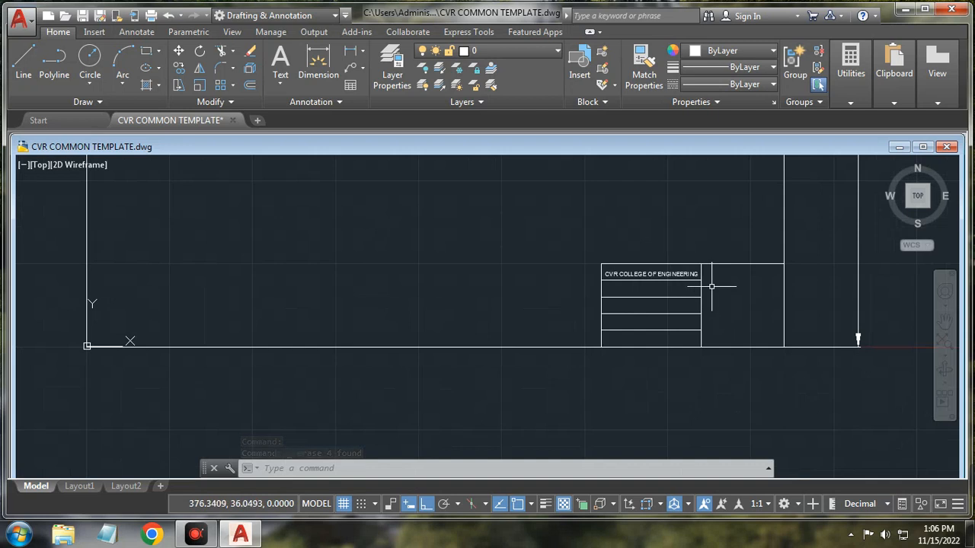
{"action": "left_click", "coordinate": [318, 59]}
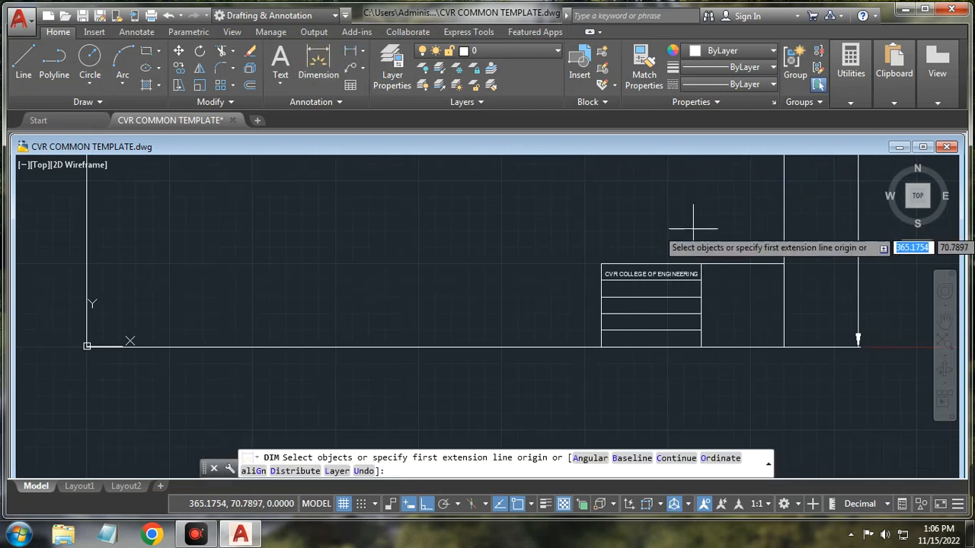
{"action": "left_click", "coordinate": [701, 264]}
{"action": "scroll", "coordinate": [699, 263], "scroll_direction": "up", "scroll_amount": 5}
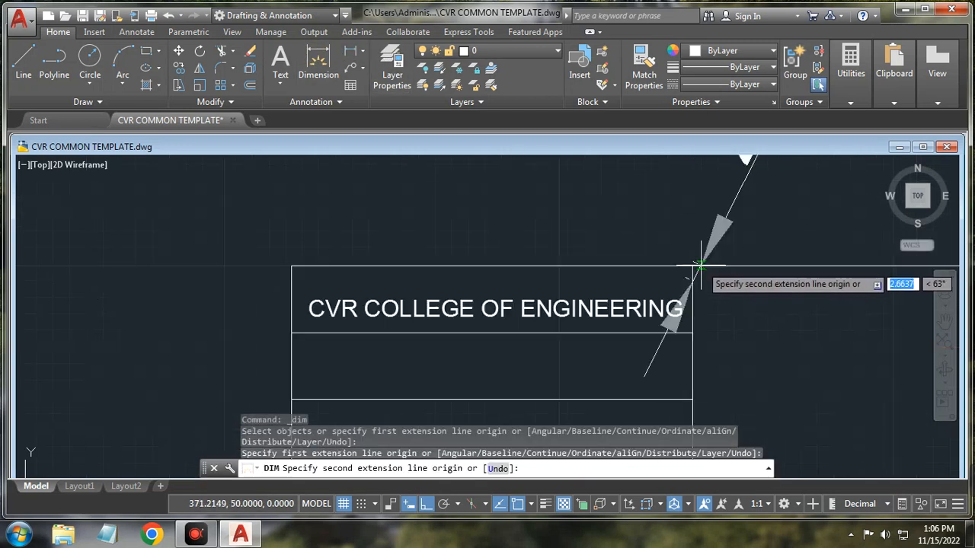
{"action": "key", "text": "Escape"}
{"action": "left_click", "coordinate": [314, 61]}
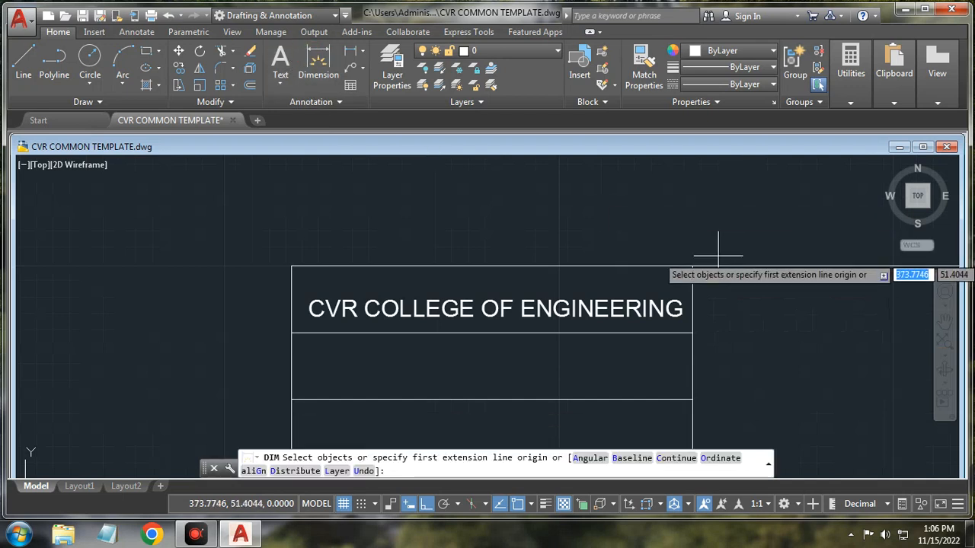
{"action": "scroll", "coordinate": [719, 255], "scroll_direction": "down", "scroll_amount": 3}
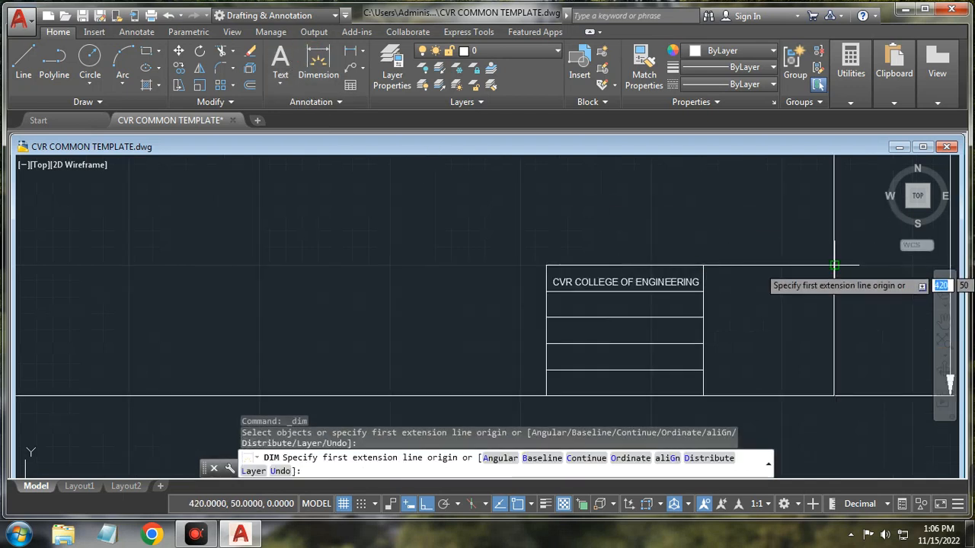
{"action": "left_click", "coordinate": [834, 266]}
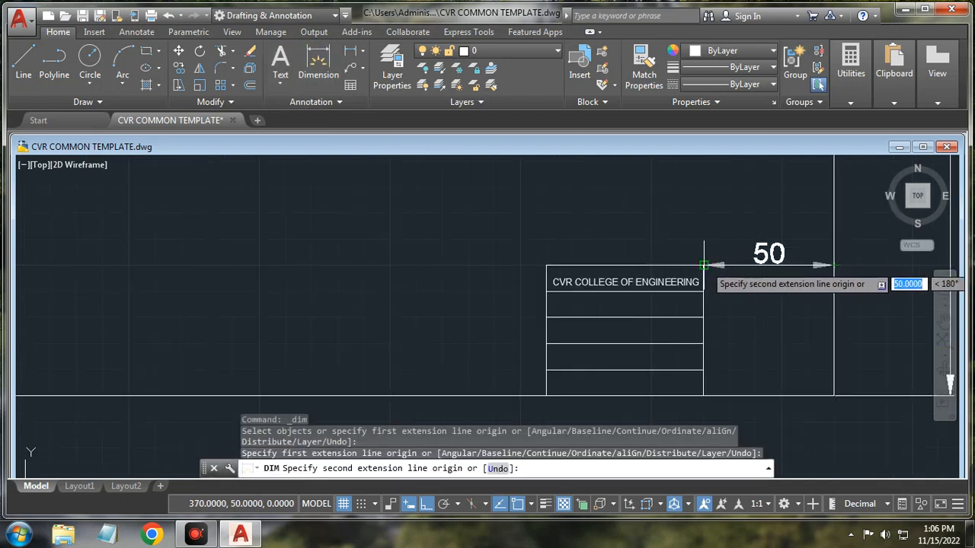
{"action": "key", "text": "Escape"}
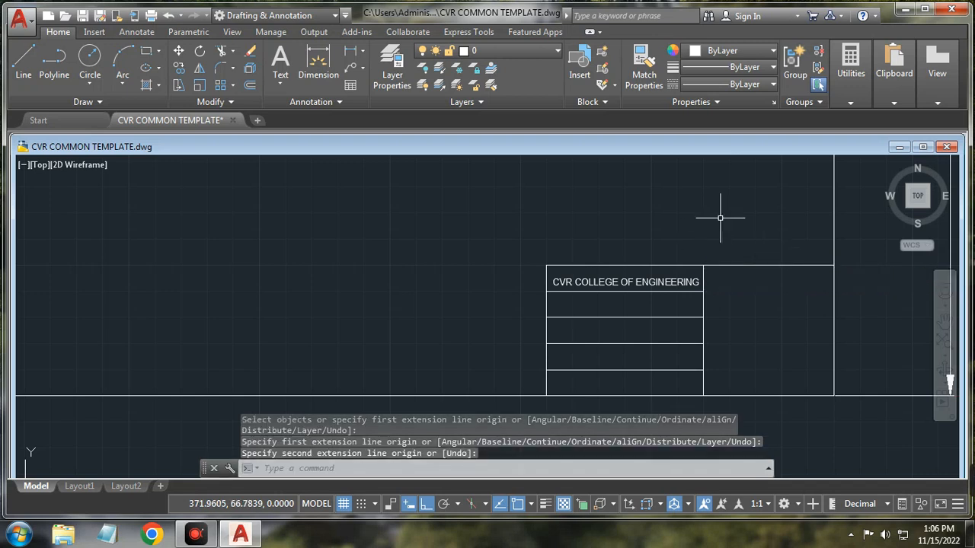
- Delete the title block's vertical divider and redraw it 40 units from the sheet's right border, with a connected line along the block's top edge
{"action": "left_click", "coordinate": [705, 270]}
{"action": "key", "text": "Delete"}
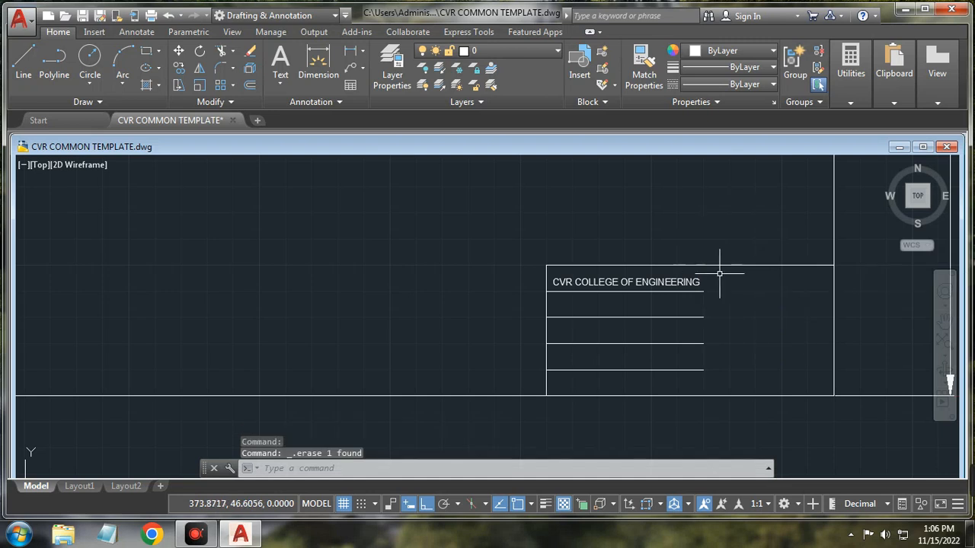
{"action": "left_click", "coordinate": [25, 58]}
{"action": "left_click", "coordinate": [835, 266]}
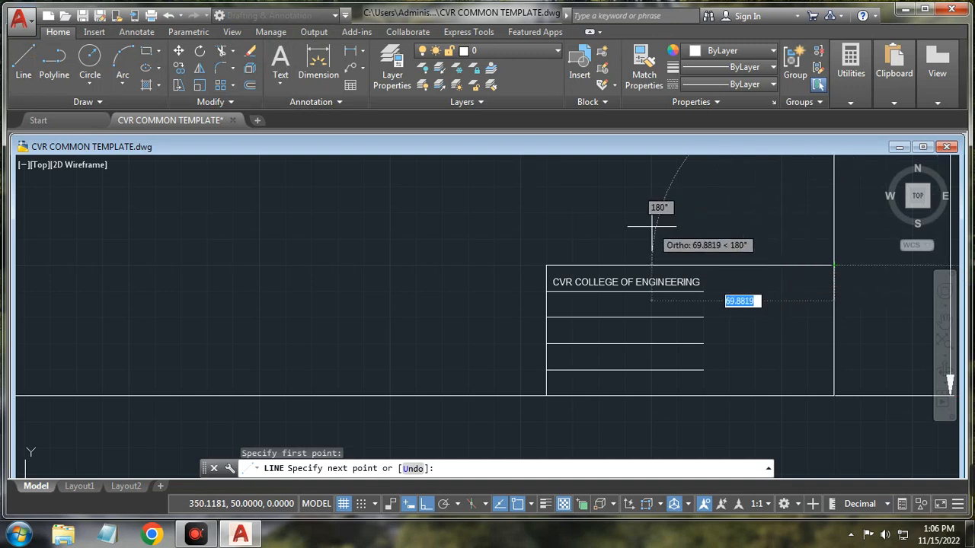
{"action": "type", "text": "40"}
{"action": "key", "text": "Return"}
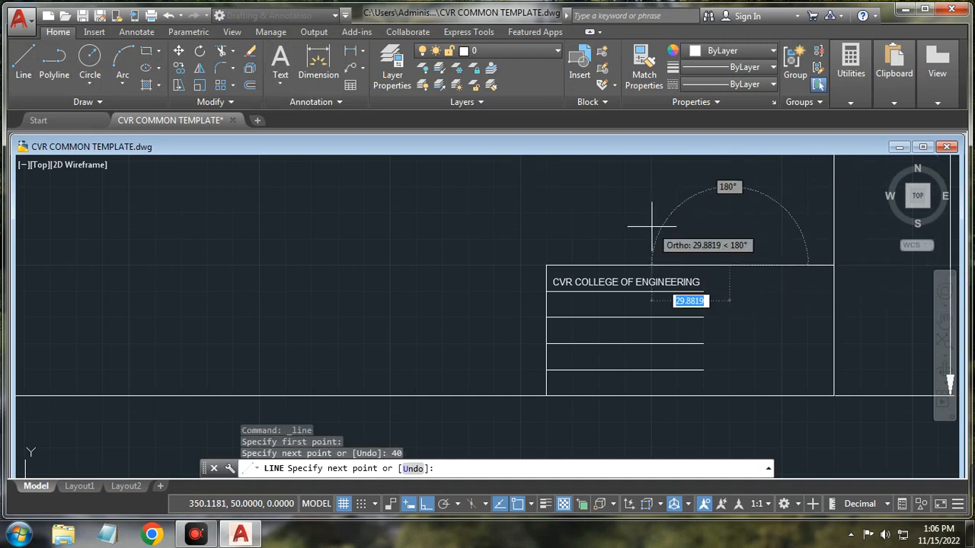
{"action": "left_click", "coordinate": [727, 395]}
{"action": "key", "text": "Escape"}
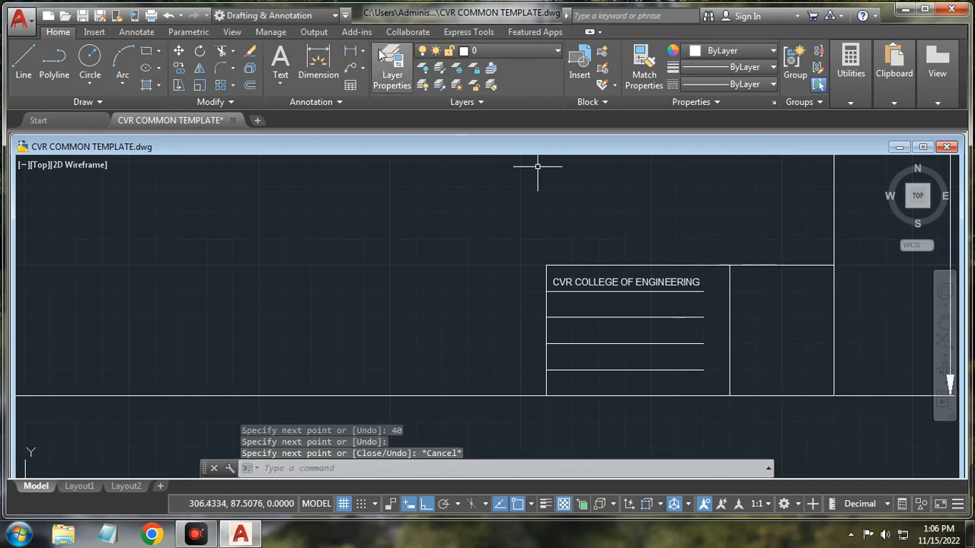
- Extend the title block's four horizontal row lines to the vertical divider using the divider as the boundary
{"action": "left_click", "coordinate": [233, 51]}
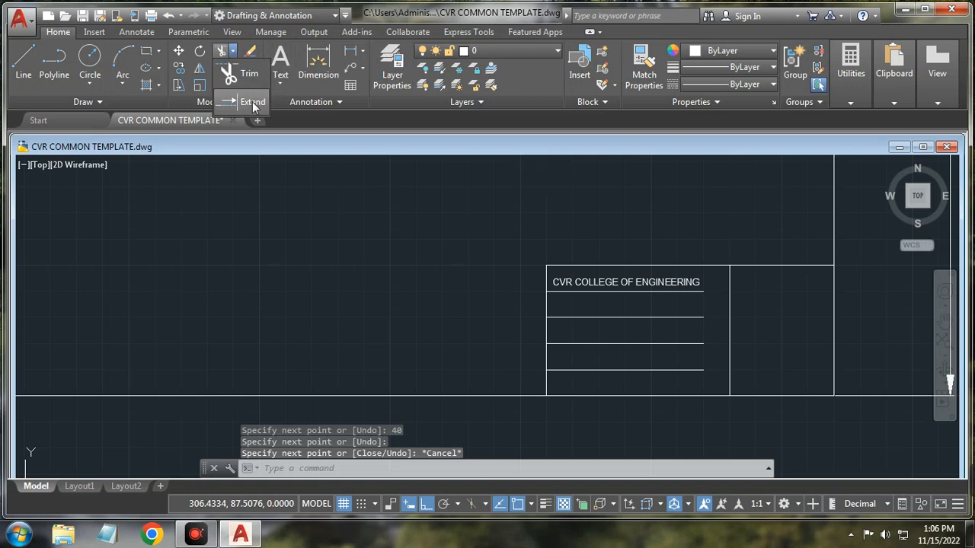
{"action": "left_click", "coordinate": [251, 101]}
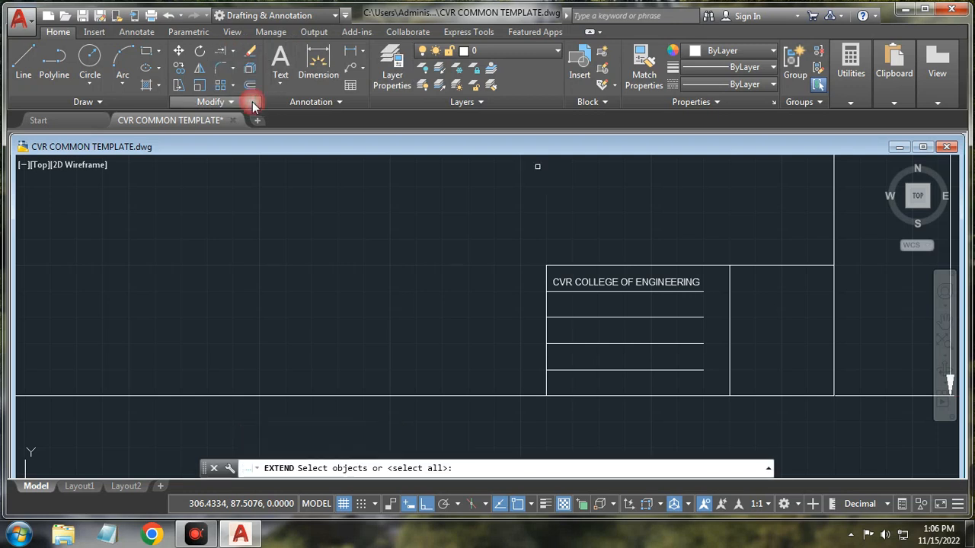
{"action": "left_click", "coordinate": [729, 292]}
{"action": "key", "text": "Return"}
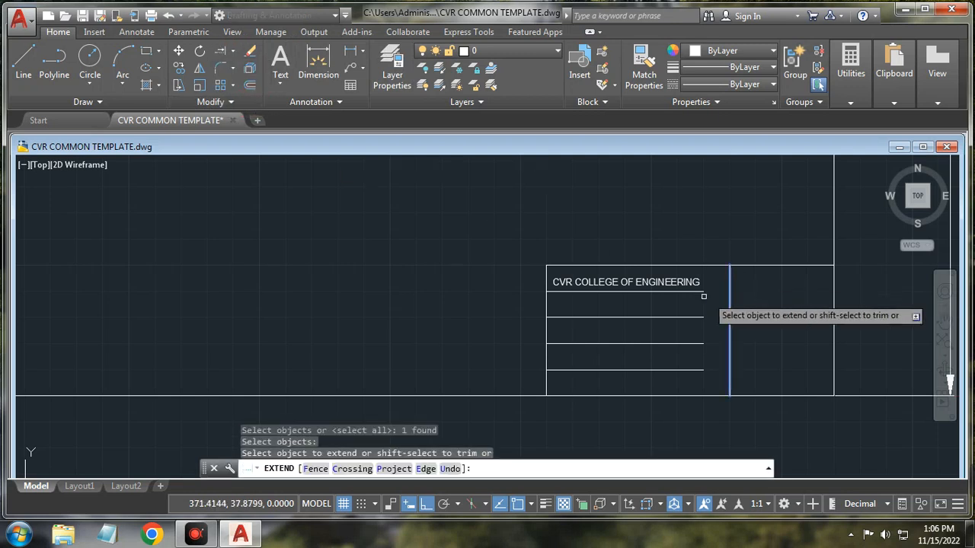
{"action": "left_click", "coordinate": [696, 295]}
{"action": "left_click", "coordinate": [692, 317]}
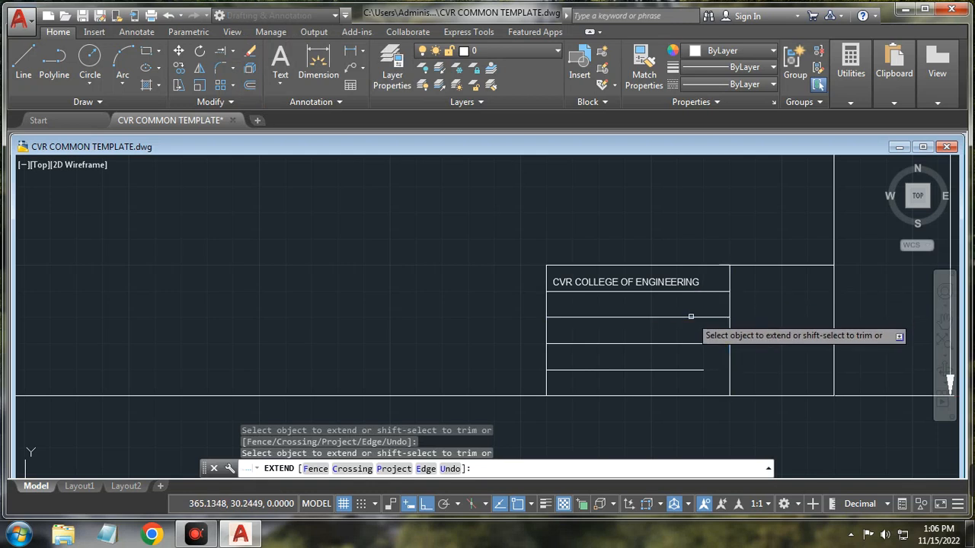
{"action": "left_click", "coordinate": [691, 344]}
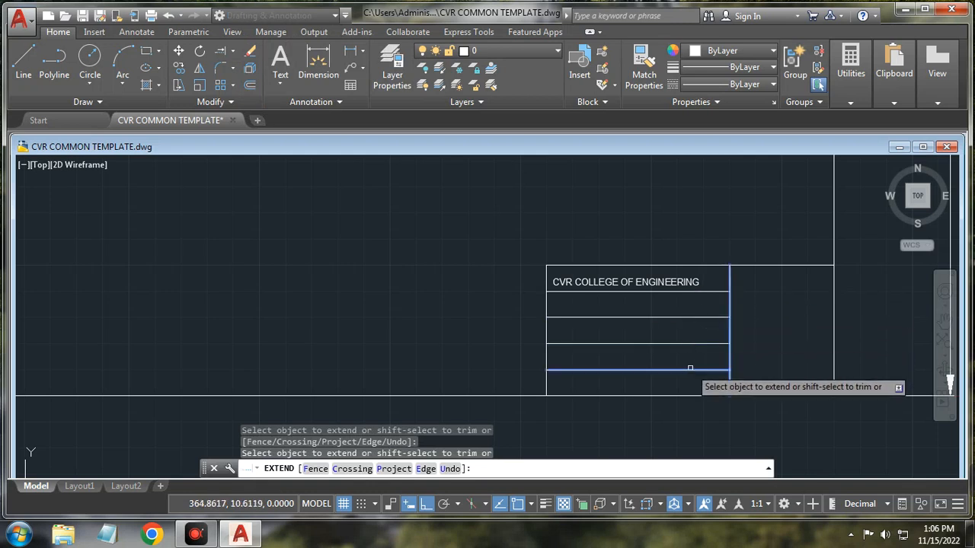
{"action": "left_click", "coordinate": [692, 370]}
{"action": "key", "text": "Escape"}
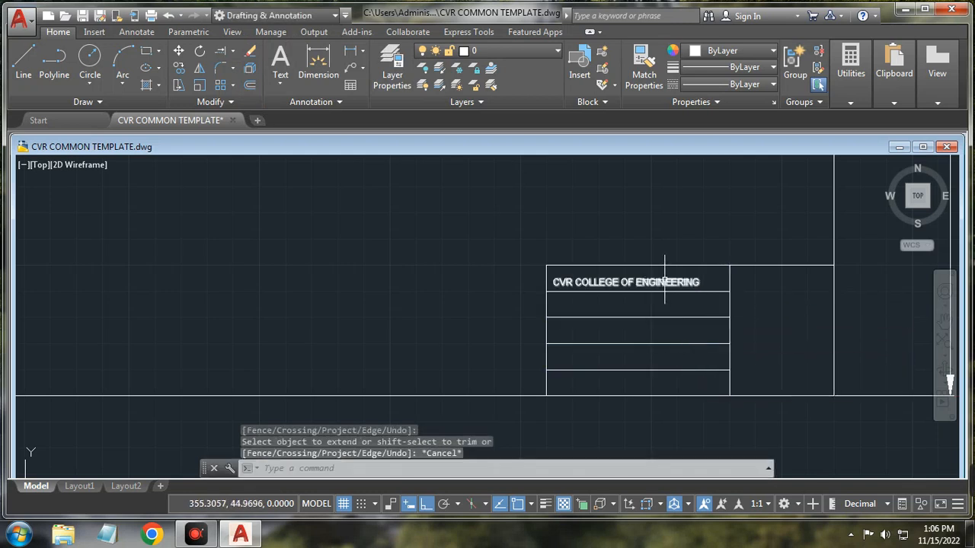
- Move the college name to the right within the top row so it ends close to the vertical divider
{"action": "left_click", "coordinate": [640, 280]}
{"action": "left_click_drag", "start_coordinate": [637, 280], "coordinate": [656, 286]}
{"action": "key", "text": "Escape"}
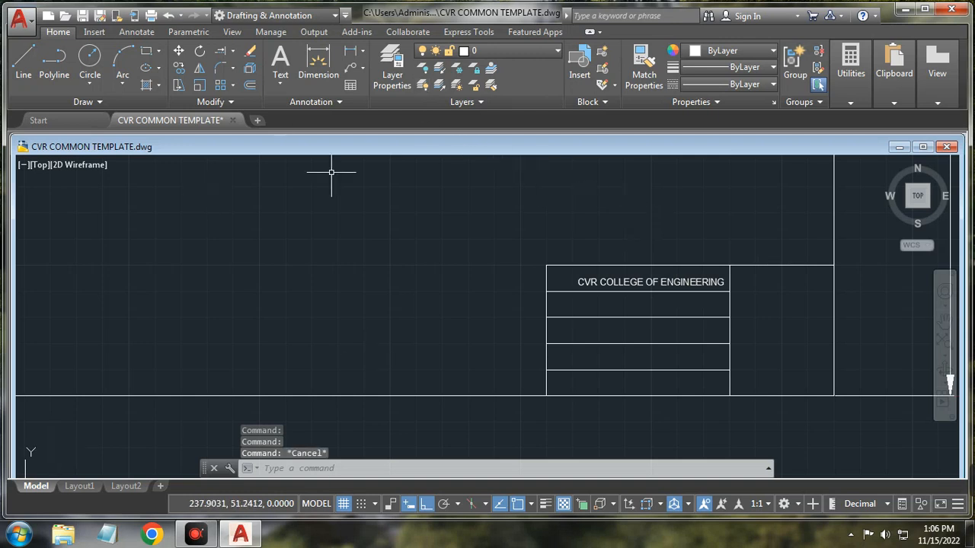
{"action": "left_click", "coordinate": [94, 32]}
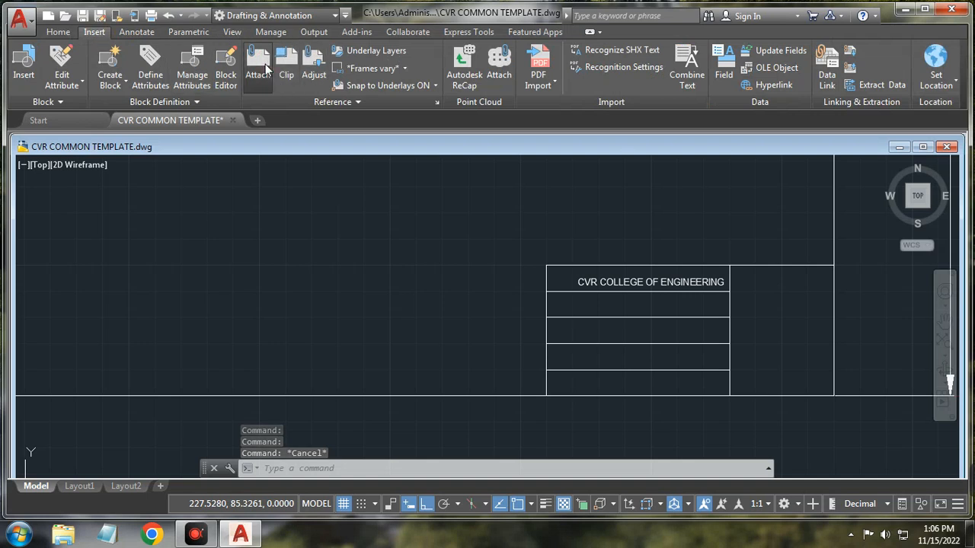
{"action": "left_click", "coordinate": [265, 66]}
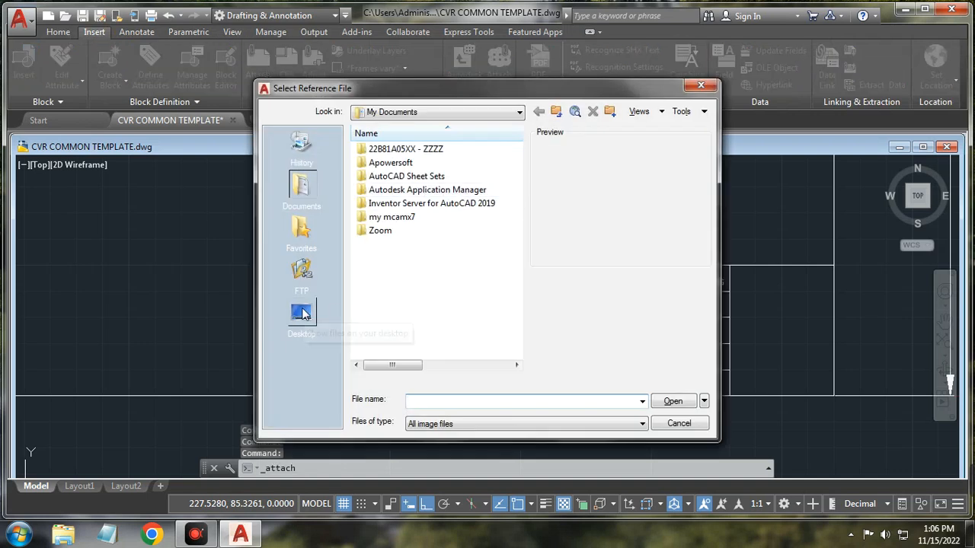
{"action": "left_click", "coordinate": [302, 314]}
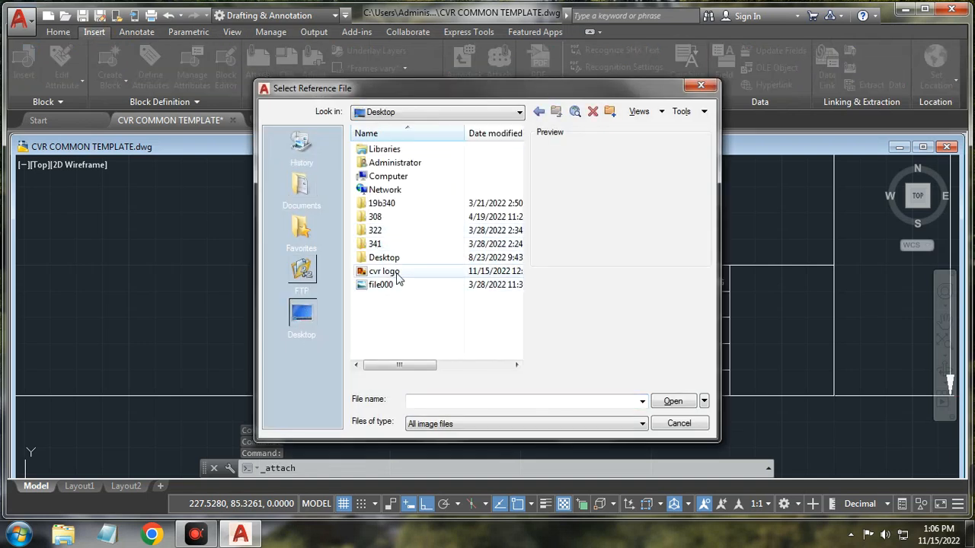
{"action": "left_click", "coordinate": [385, 272]}
{"action": "left_click", "coordinate": [673, 403]}
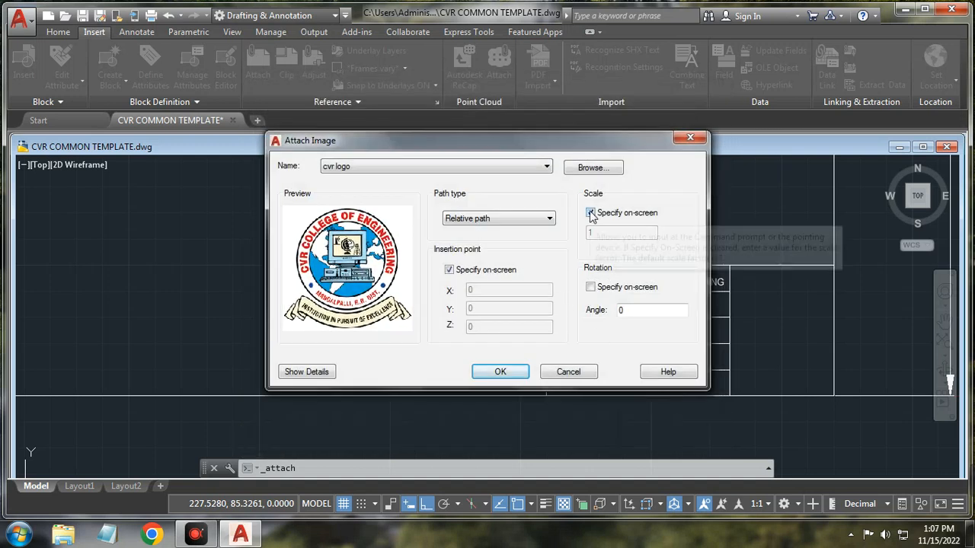
{"action": "left_click", "coordinate": [591, 213]}
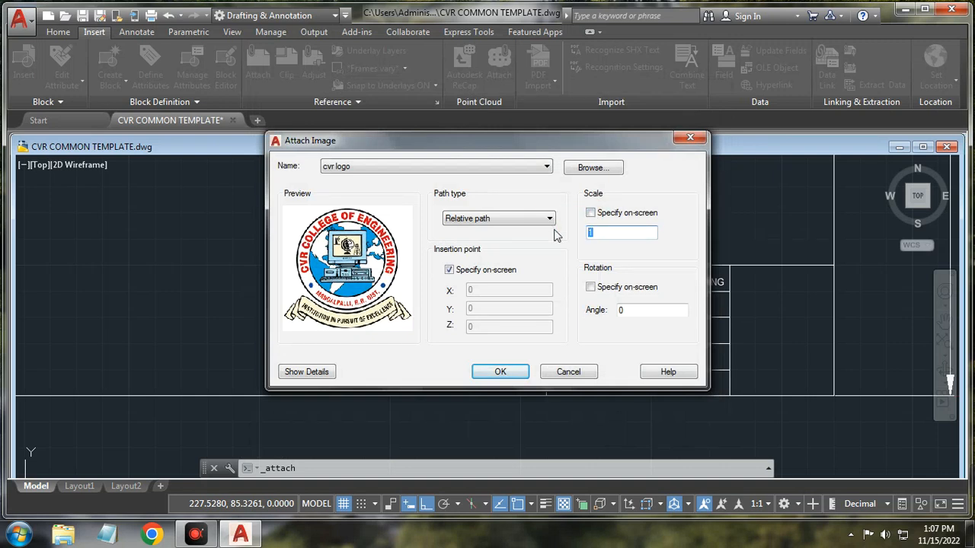
{"action": "left_click", "coordinate": [500, 373]}
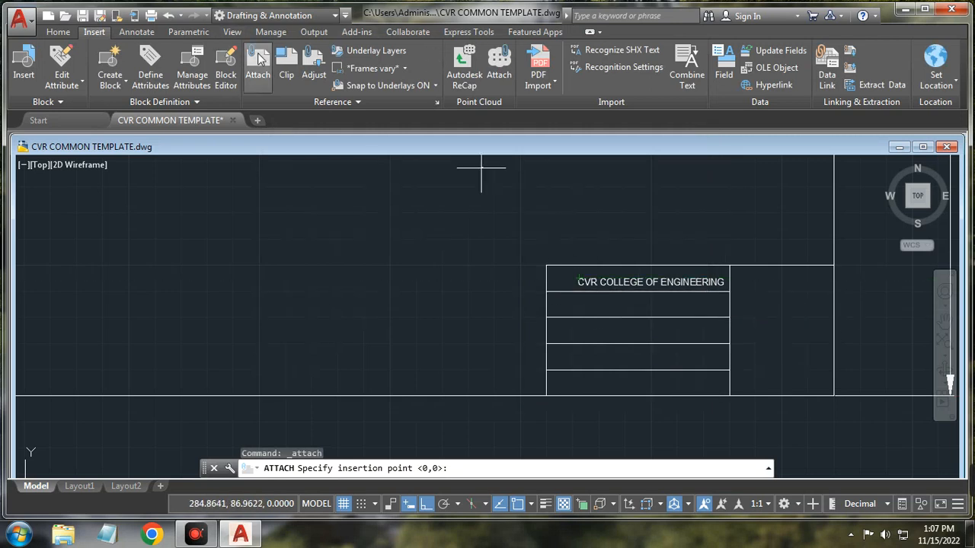
{"action": "left_click", "coordinate": [168, 16]}
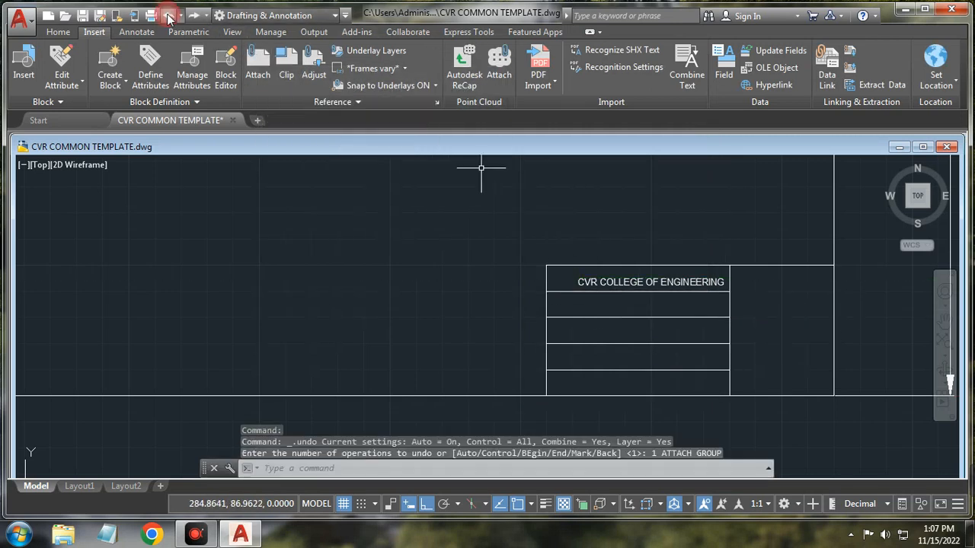
- Attach the cvr logo image from the Desktop at scale 5, placing it just left of the college name in the top row
{"action": "left_click", "coordinate": [256, 61]}
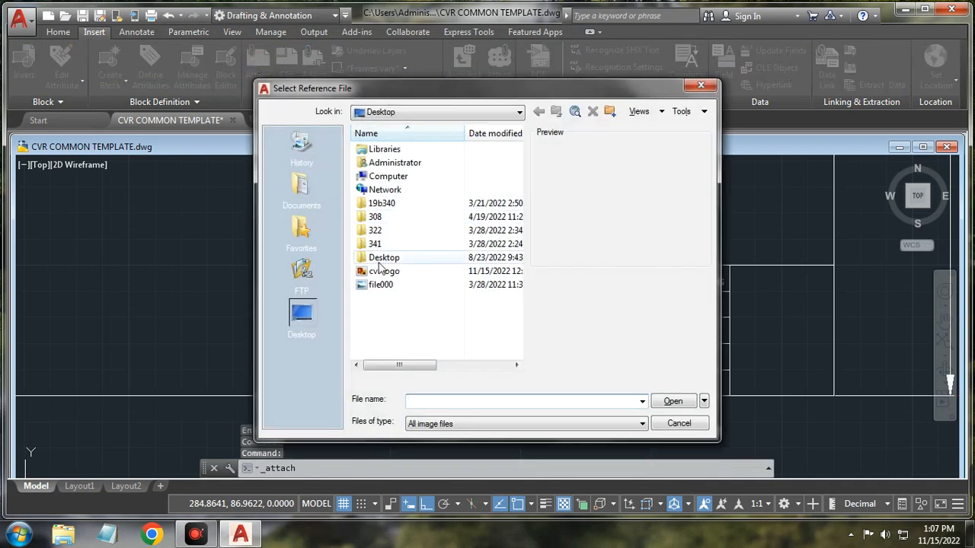
{"action": "left_click", "coordinate": [383, 275]}
{"action": "left_click", "coordinate": [676, 401]}
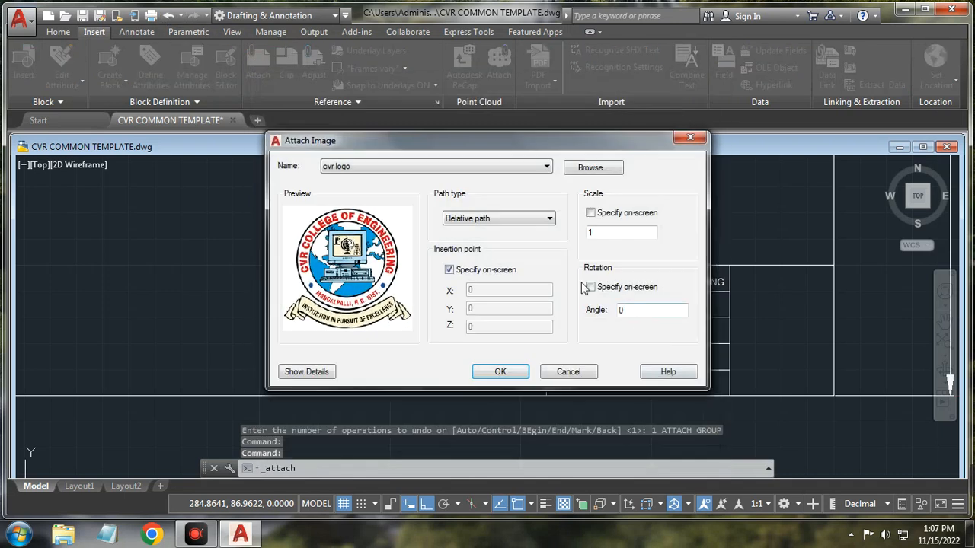
{"action": "double_click", "coordinate": [615, 232]}
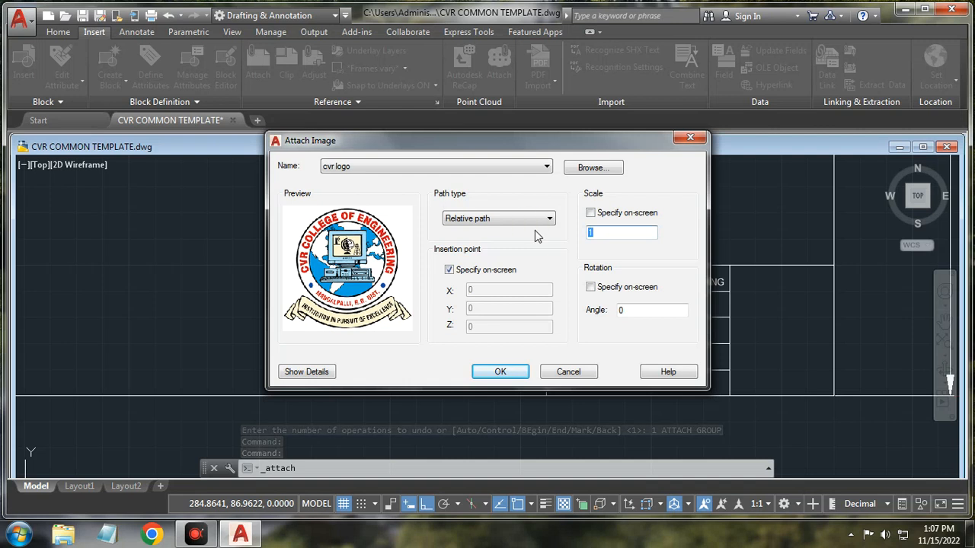
{"action": "left_click", "coordinate": [502, 372]}
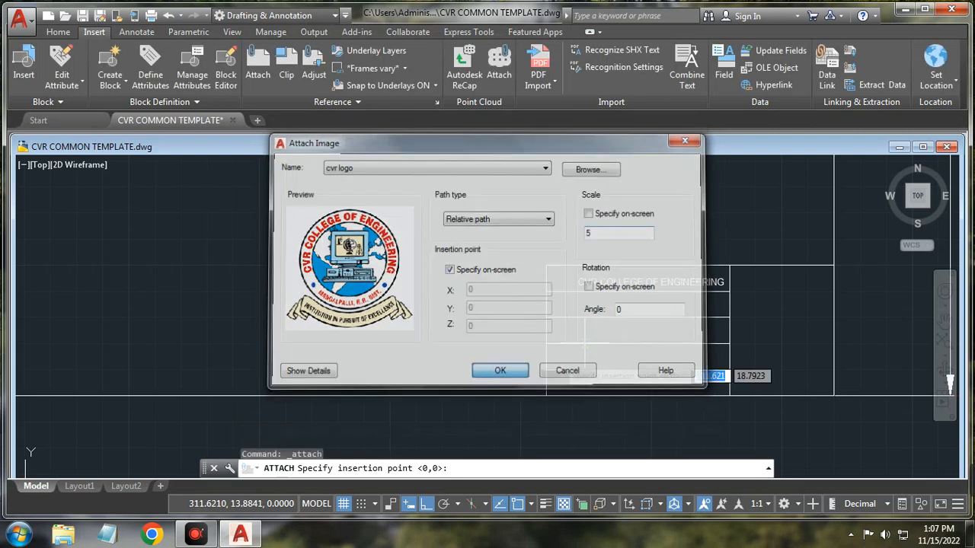
{"action": "scroll", "coordinate": [556, 292], "scroll_direction": "up", "scroll_amount": 3}
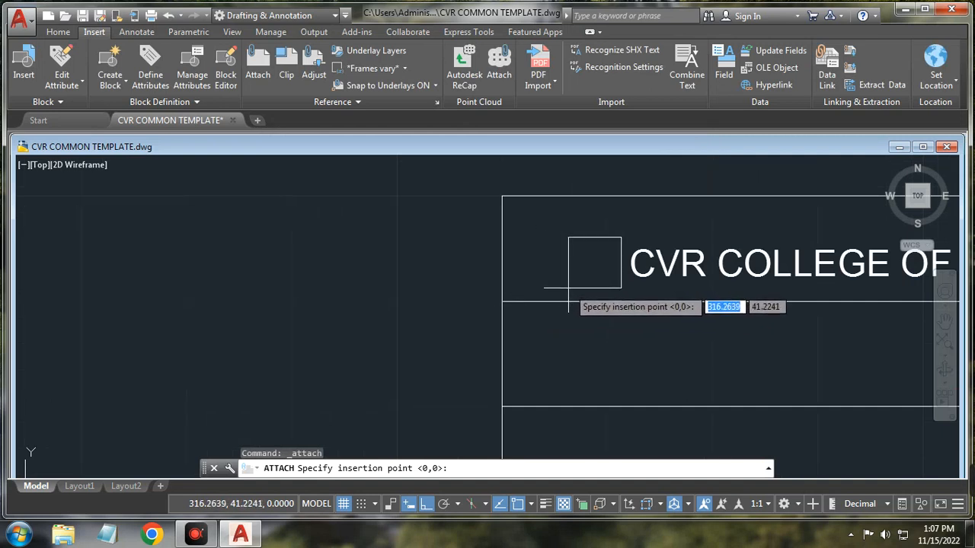
{"action": "left_click", "coordinate": [568, 288]}
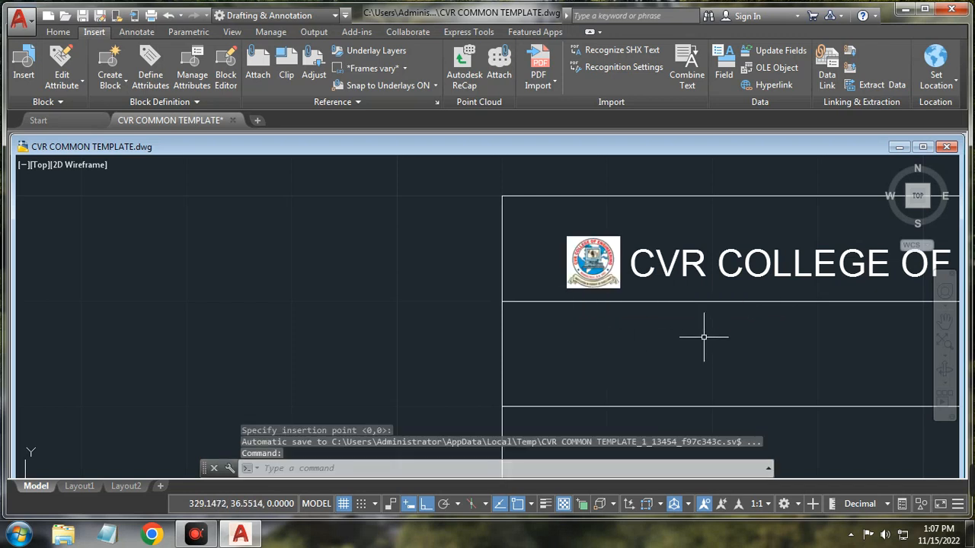
- Copy the college name text into the title block's second row, with its insertion point on the block's left edge
{"action": "scroll", "coordinate": [703, 333], "scroll_direction": "down", "scroll_amount": 5}
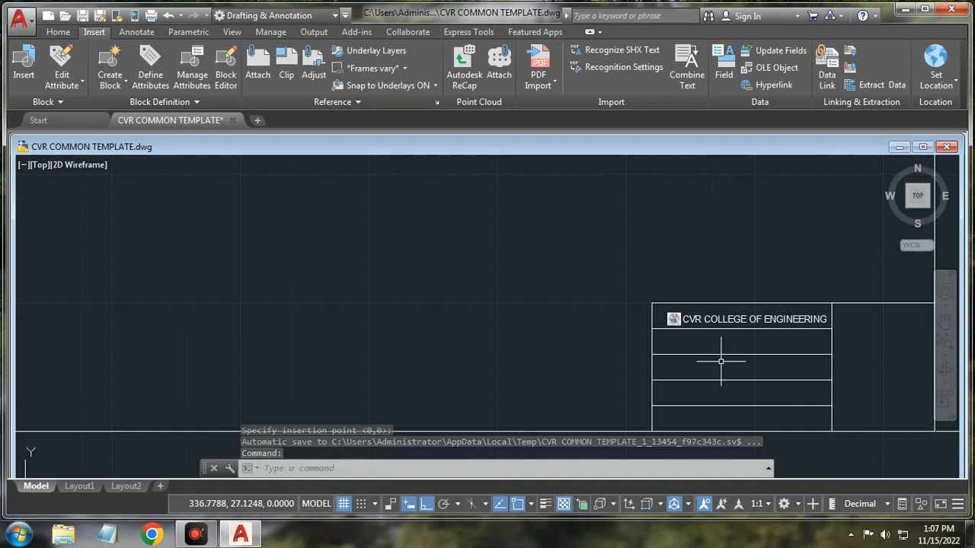
{"action": "middle_click_drag", "start_coordinate": [722, 359], "coordinate": [657, 347]}
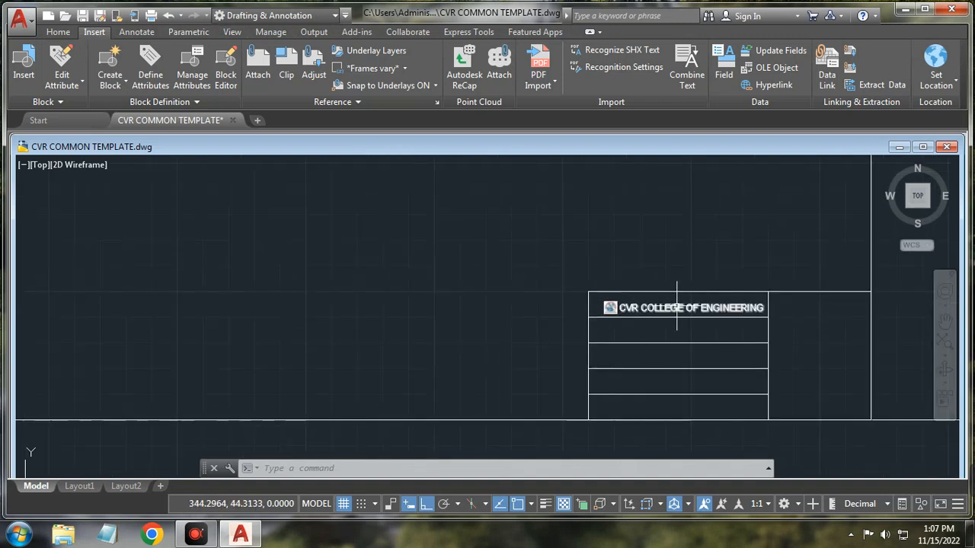
{"action": "mouse_move", "coordinate": [676, 306]}
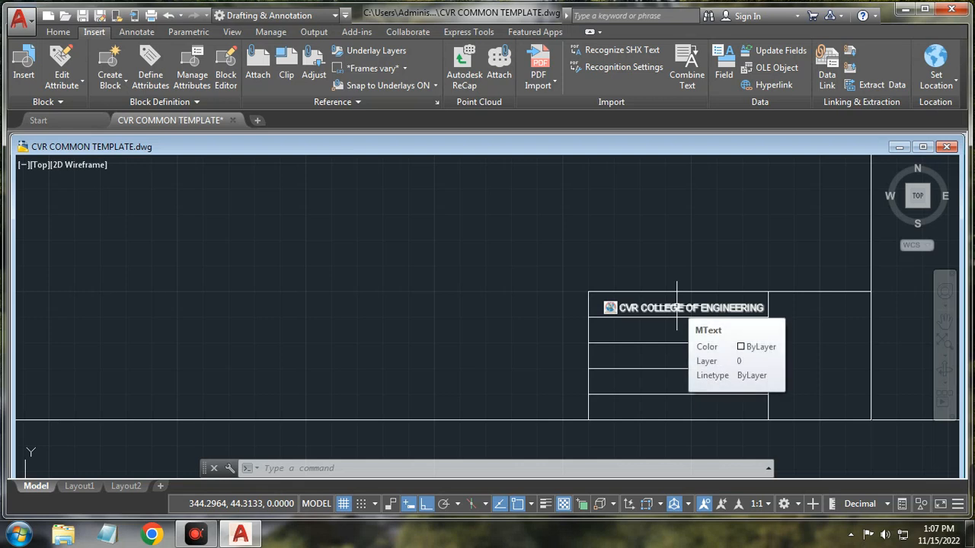
{"action": "left_click", "coordinate": [677, 306]}
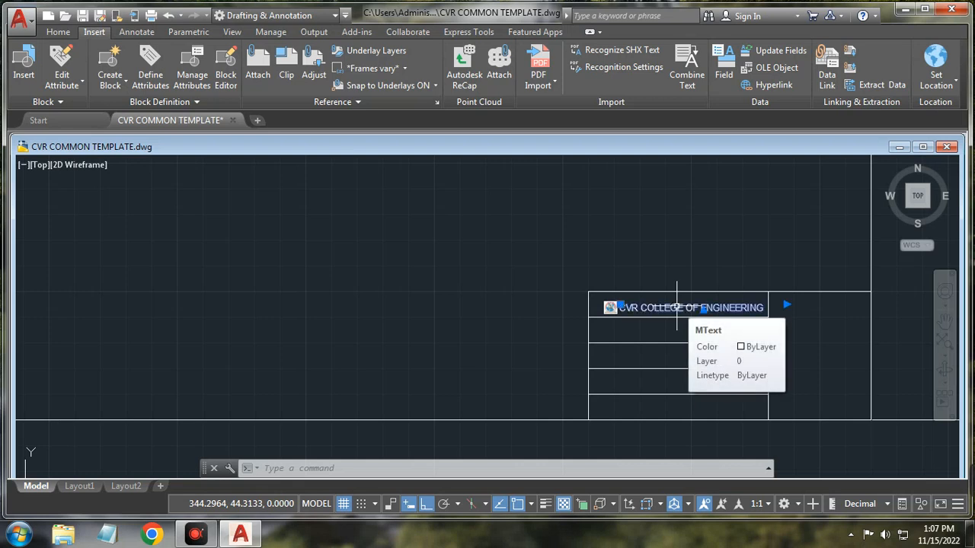
{"action": "key", "text": "ctrl+c"}
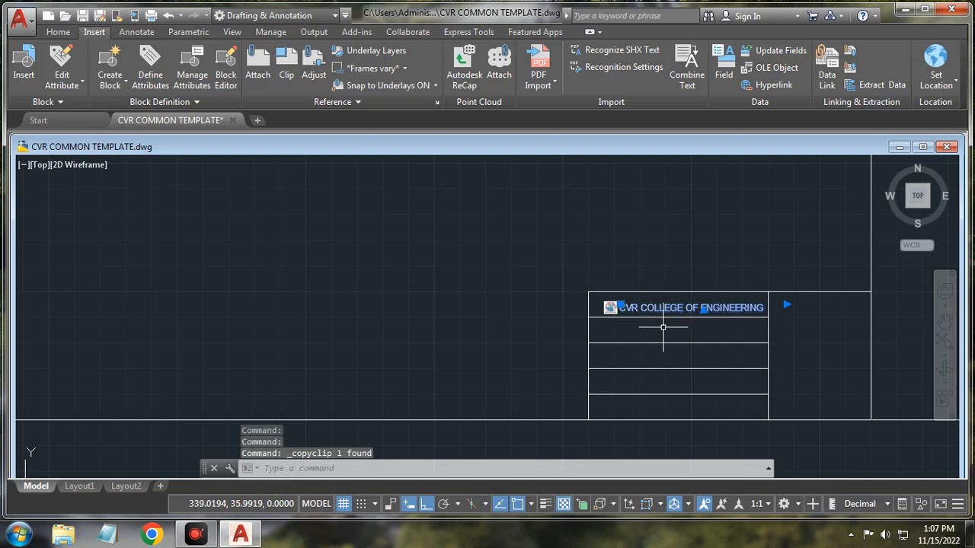
{"action": "key", "text": "ctrl+v"}
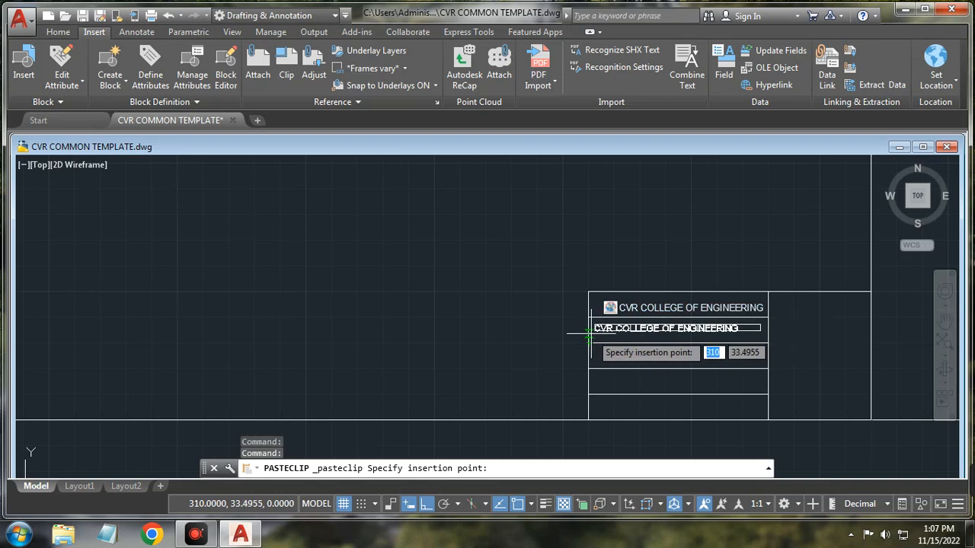
{"action": "scroll", "coordinate": [593, 336], "scroll_direction": "up", "scroll_amount": 4}
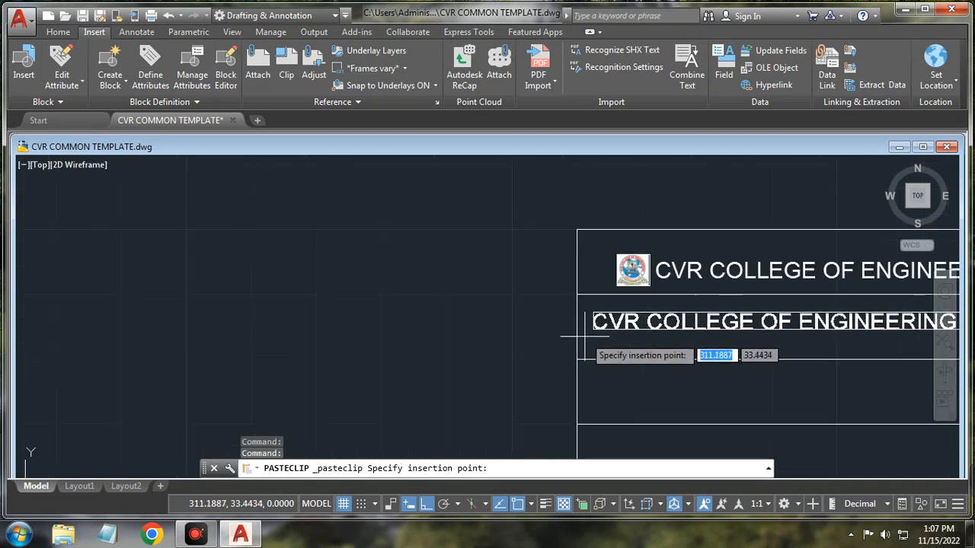
{"action": "left_click", "coordinate": [577, 336]}
- Copy the second row's college name text into the third row, aligned to the title block's left edge
{"action": "scroll", "coordinate": [598, 381], "scroll_direction": "down", "scroll_amount": 2}
{"action": "scroll", "coordinate": [614, 376], "scroll_direction": "down", "scroll_amount": 2}
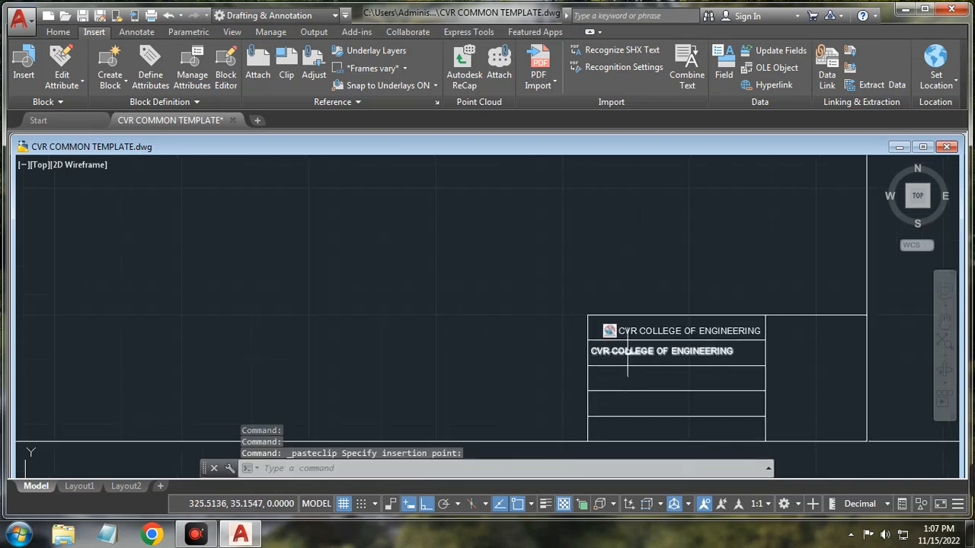
{"action": "left_click", "coordinate": [616, 348]}
{"action": "key", "text": "ctrl+c"}
{"action": "scroll", "coordinate": [626, 350], "scroll_direction": "down", "scroll_amount": 3}
{"action": "scroll", "coordinate": [627, 354], "scroll_direction": "up", "scroll_amount": 4}
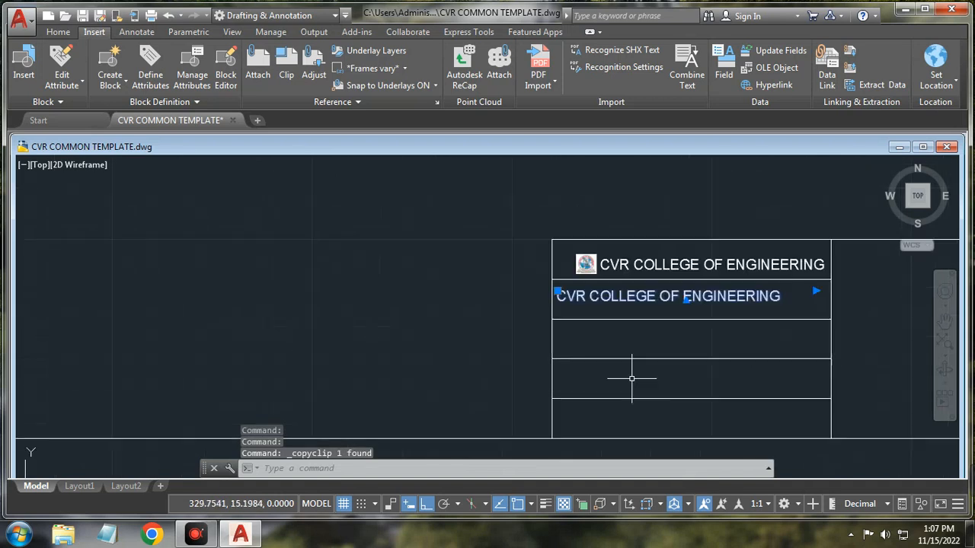
{"action": "scroll", "coordinate": [618, 347], "scroll_direction": "down", "scroll_amount": 1}
{"action": "key", "text": "ctrl+v"}
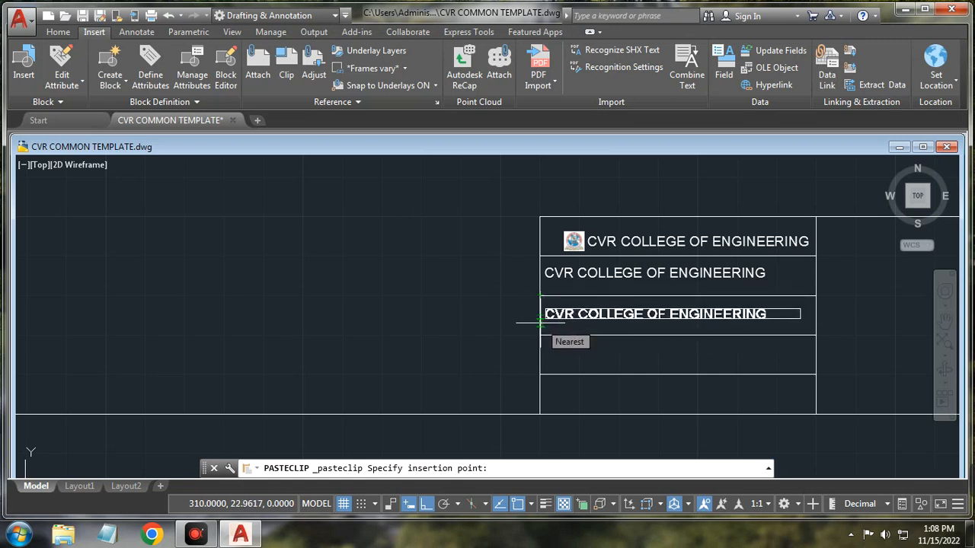
{"action": "left_click", "coordinate": [541, 323]}
- Copy the third row's college name text into the title block's fourth row, with its insertion point on the block's left edge
{"action": "left_click", "coordinate": [564, 313]}
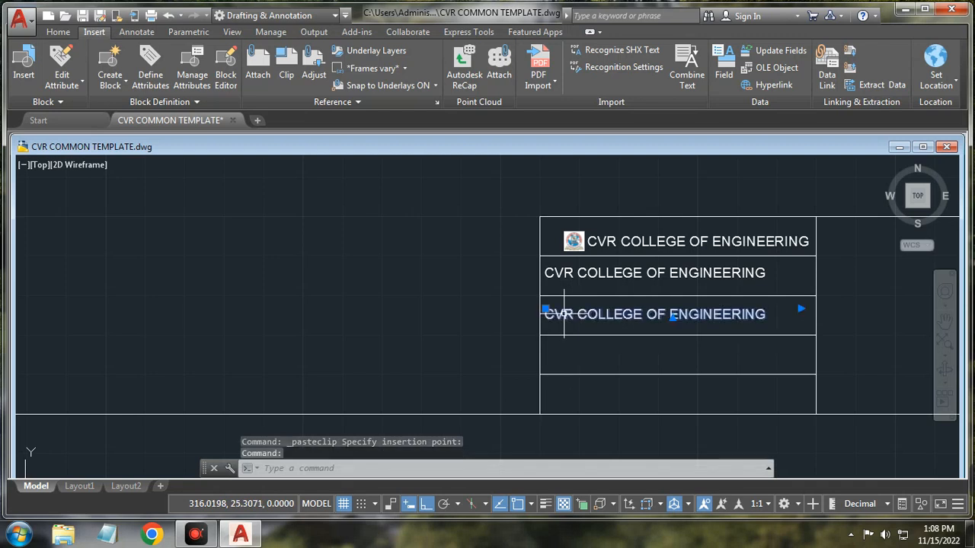
{"action": "key", "text": "ctrl+c"}
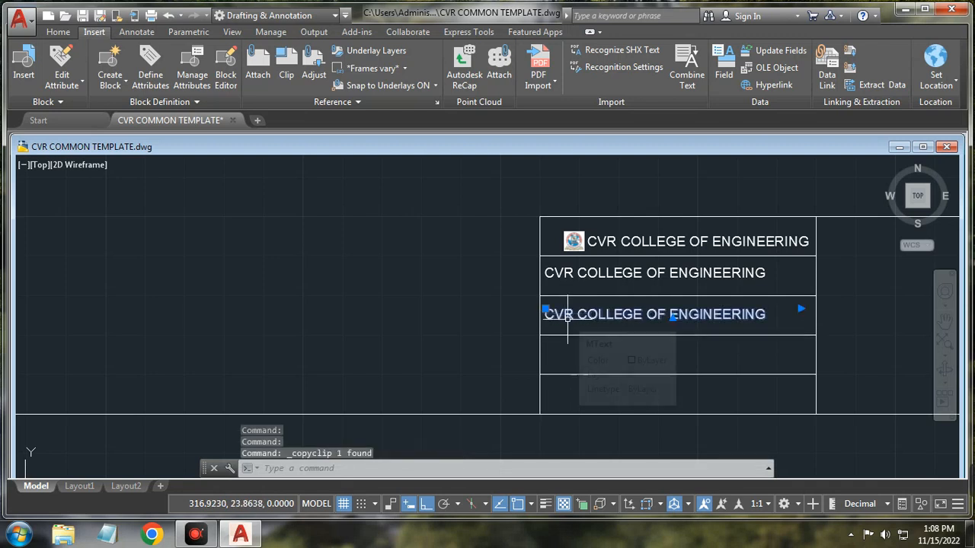
{"action": "key", "text": "ctrl+v"}
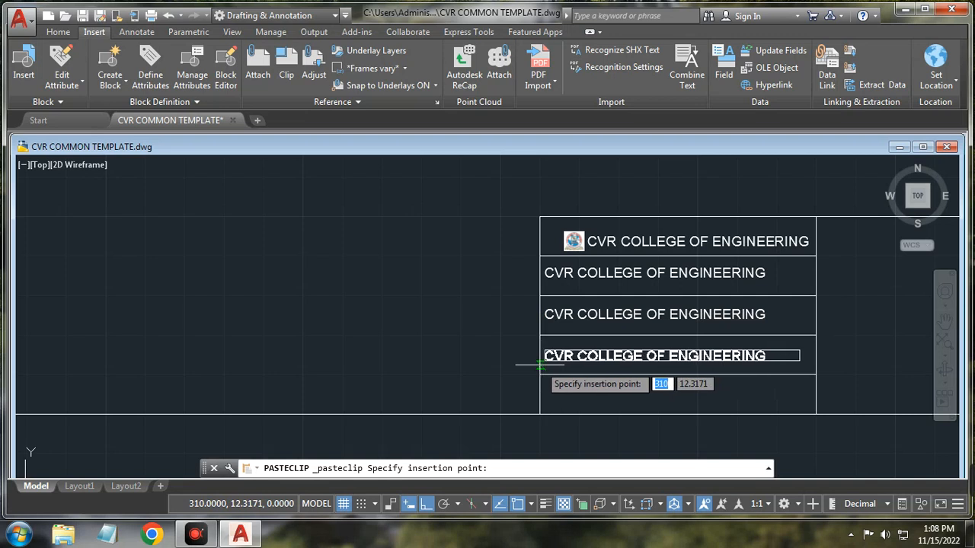
{"action": "left_click", "coordinate": [539, 365]}
- Copy the fourth row's college name text into the fifth row, aligned to the title block's left edge
{"action": "left_click", "coordinate": [553, 355]}
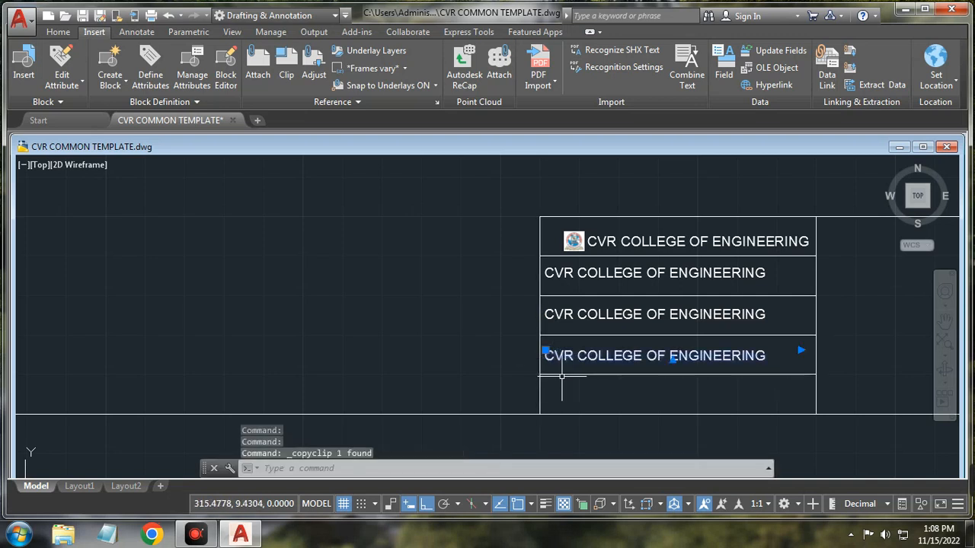
{"action": "key", "text": "ctrl+v"}
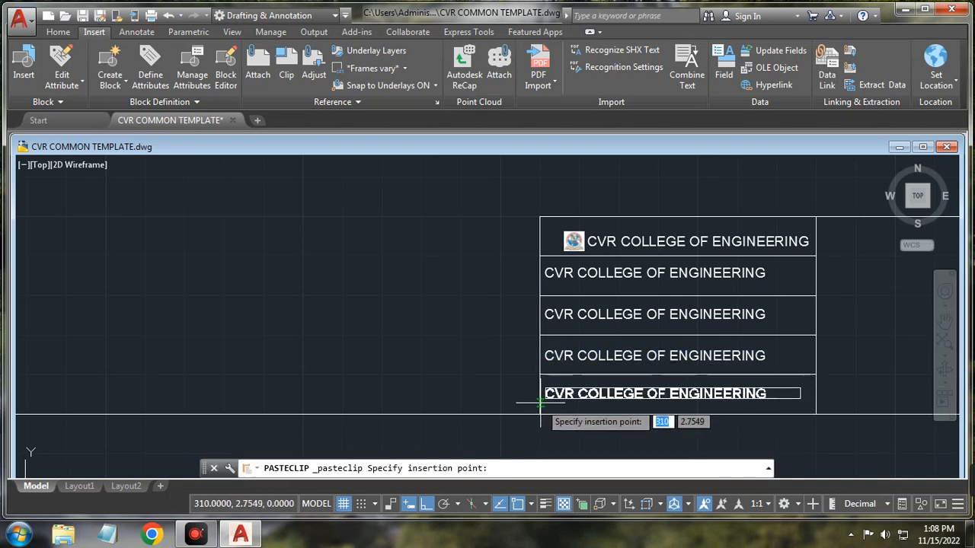
{"action": "left_click", "coordinate": [540, 404]}
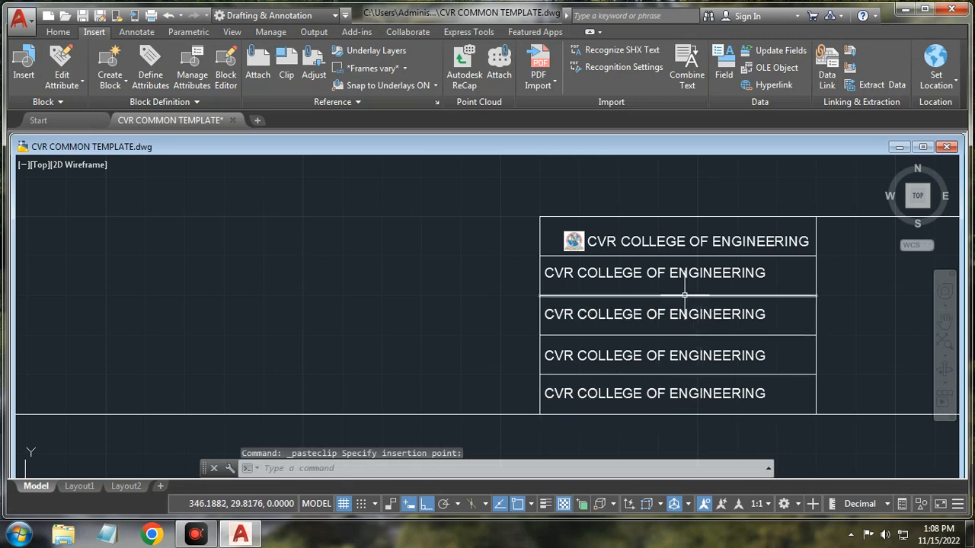
- Replace the college name in the title block's second row with "Name:"
{"action": "double_click", "coordinate": [684, 275]}
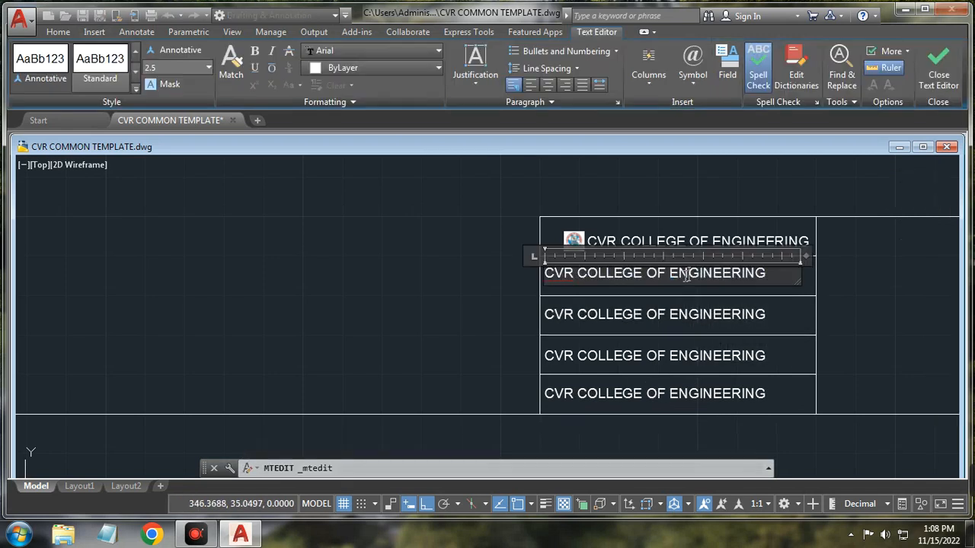
{"action": "left_click_drag", "start_coordinate": [773, 273], "coordinate": [512, 278]}
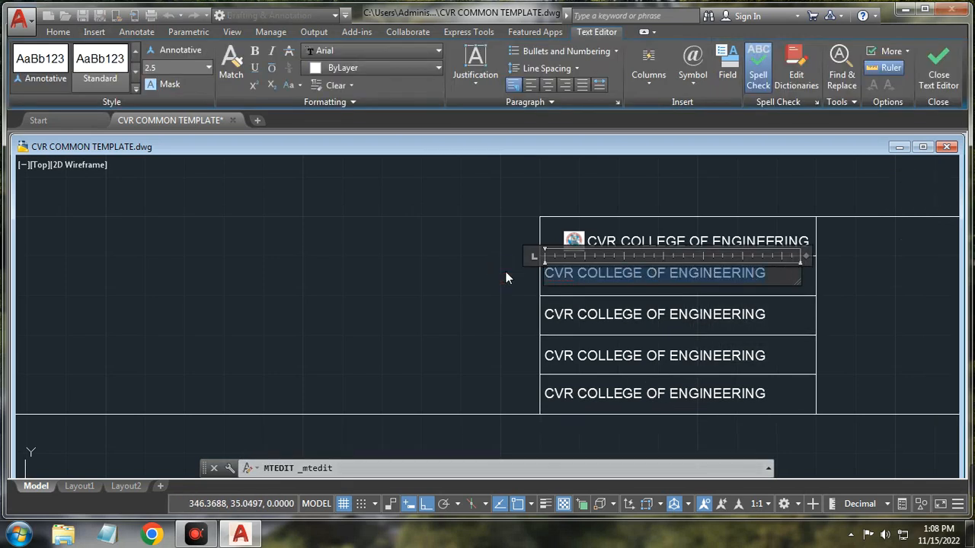
{"action": "type", "text": "Na"}
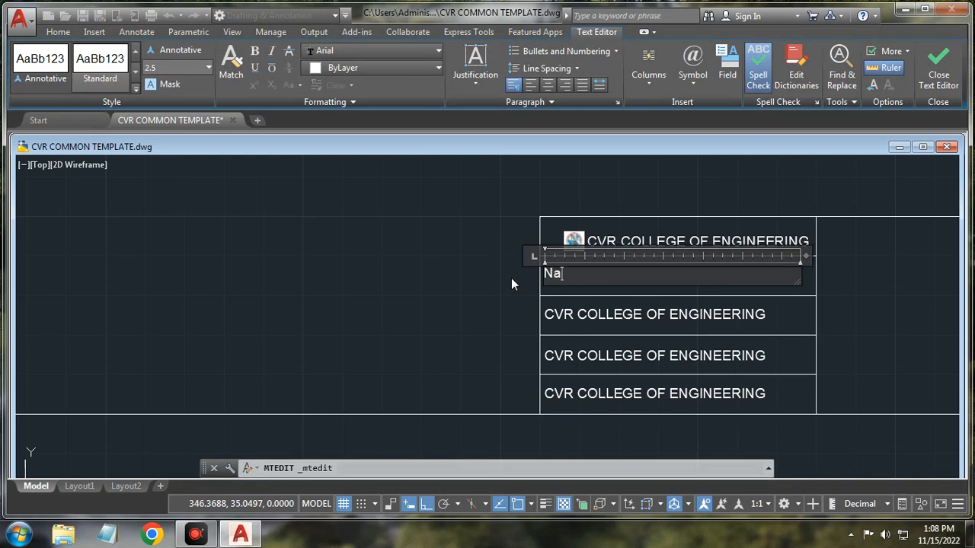
{"action": "type", "text": "me:"}
{"action": "left_click", "coordinate": [577, 314]}
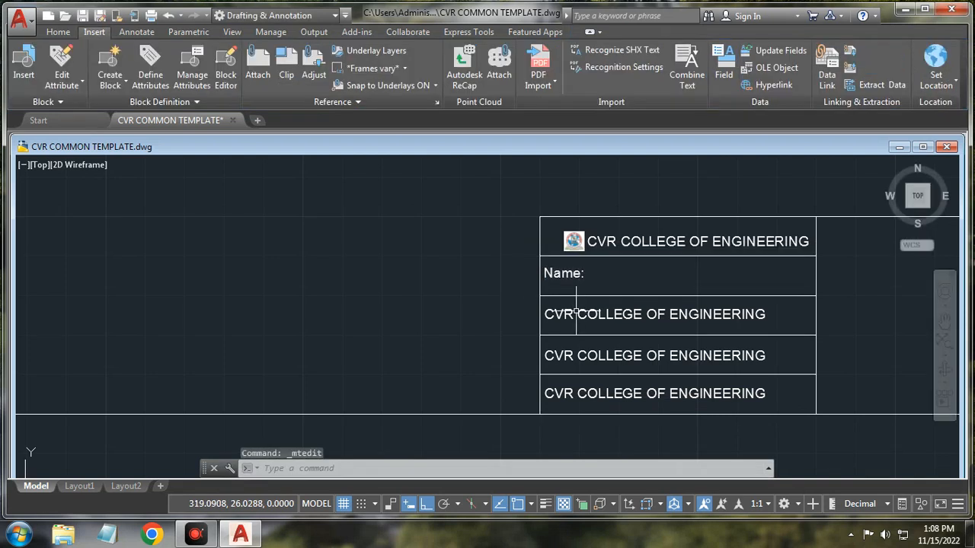
- Replace the third row's college name with "Batch:" and, after a wide gap, "Roll No." on the same line
{"action": "left_click", "coordinate": [578, 313]}
{"action": "double_click", "coordinate": [578, 313]}
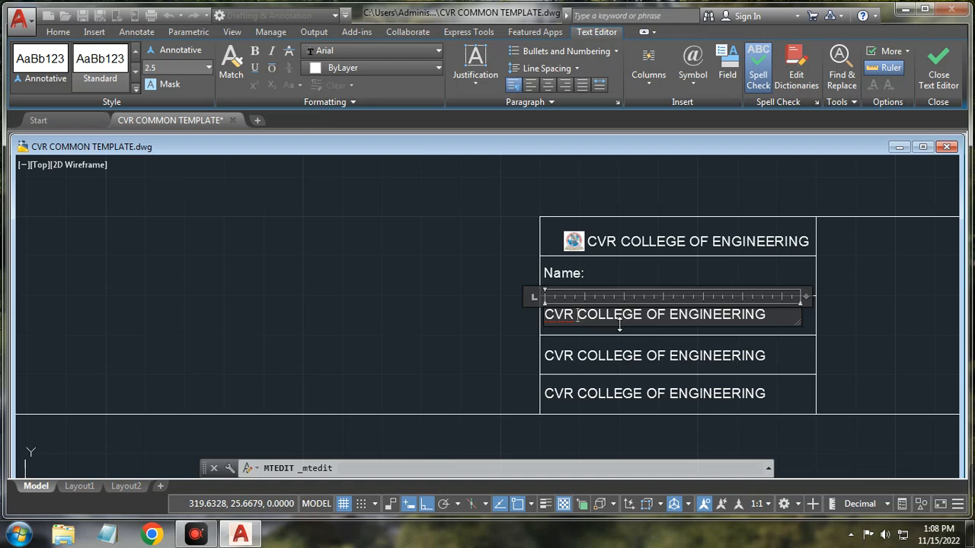
{"action": "mouse_move", "coordinate": [655, 482]}
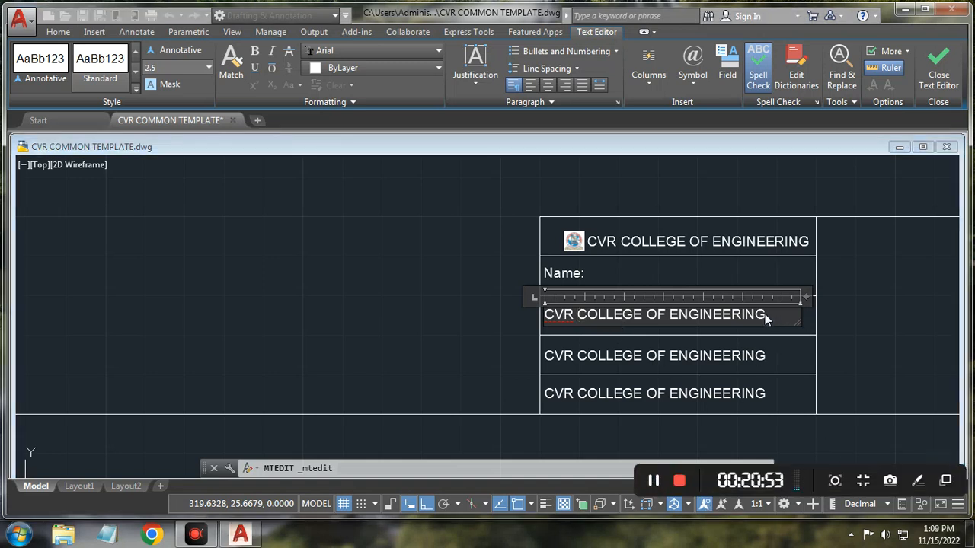
{"action": "left_click_drag", "start_coordinate": [770, 317], "coordinate": [534, 307]}
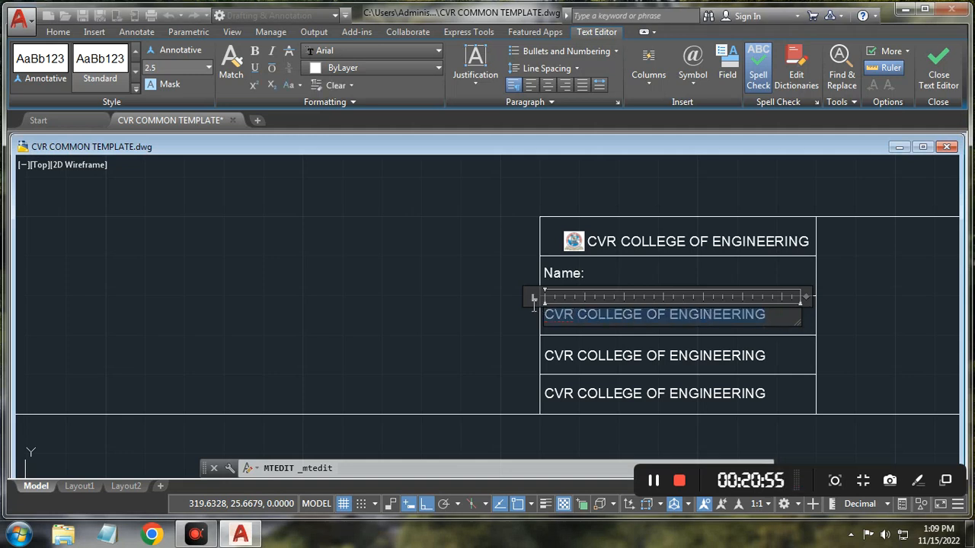
{"action": "type", "text": "B"}
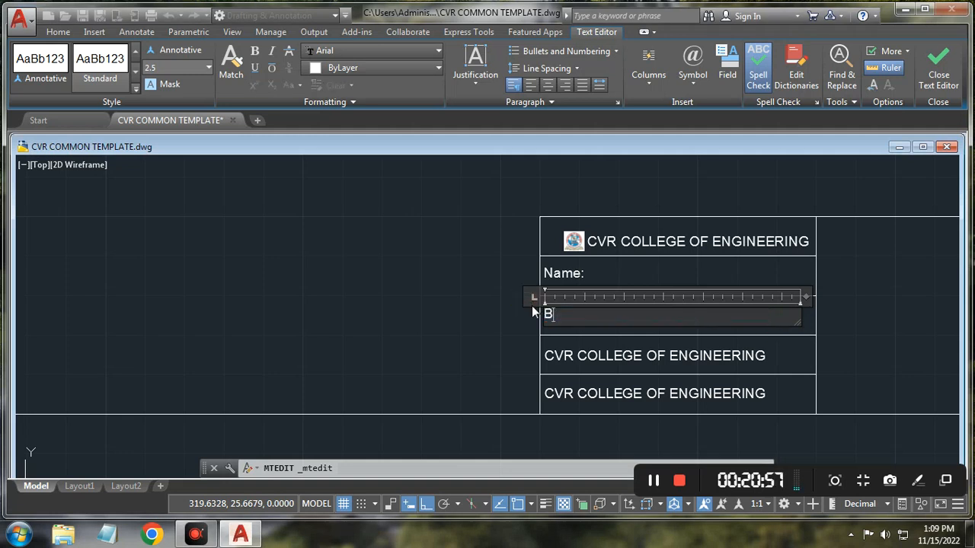
{"action": "type", "text": "atch:        "}
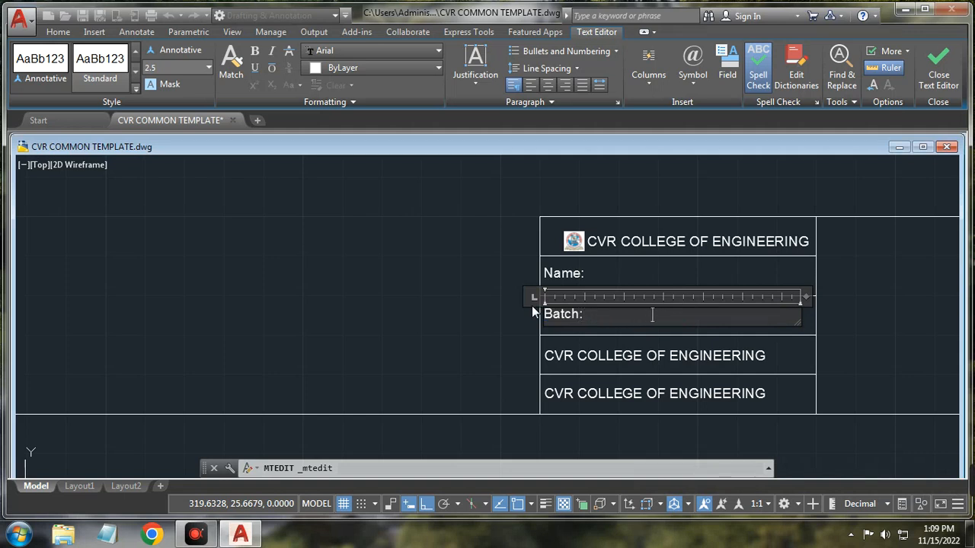
{"action": "type", "text": "             Roll No."}
{"action": "left_click", "coordinate": [592, 359]}
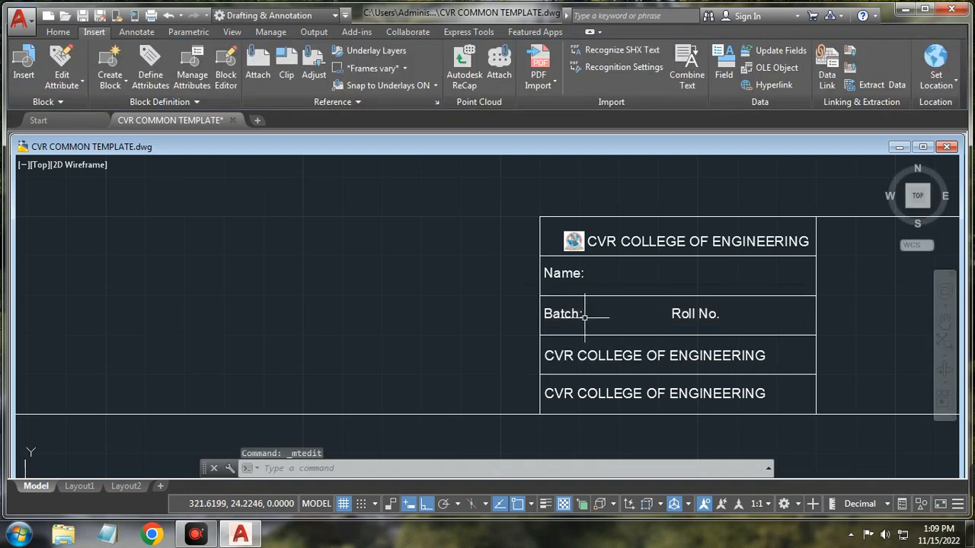
- Add II after "Batch:" and a colon with the student's roll number after "Roll No.", trimming the gap to fit one line
{"action": "double_click", "coordinate": [585, 315]}
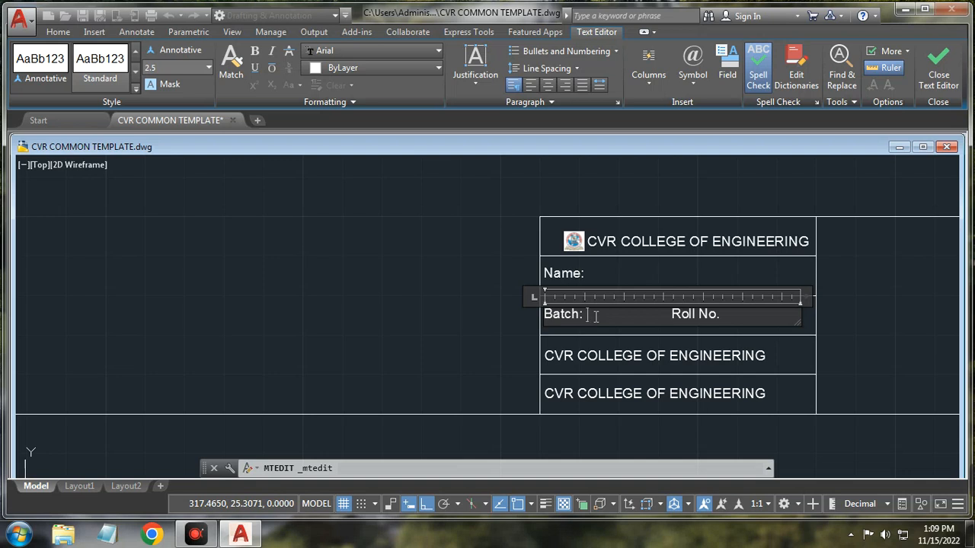
{"action": "type", "text": "II"}
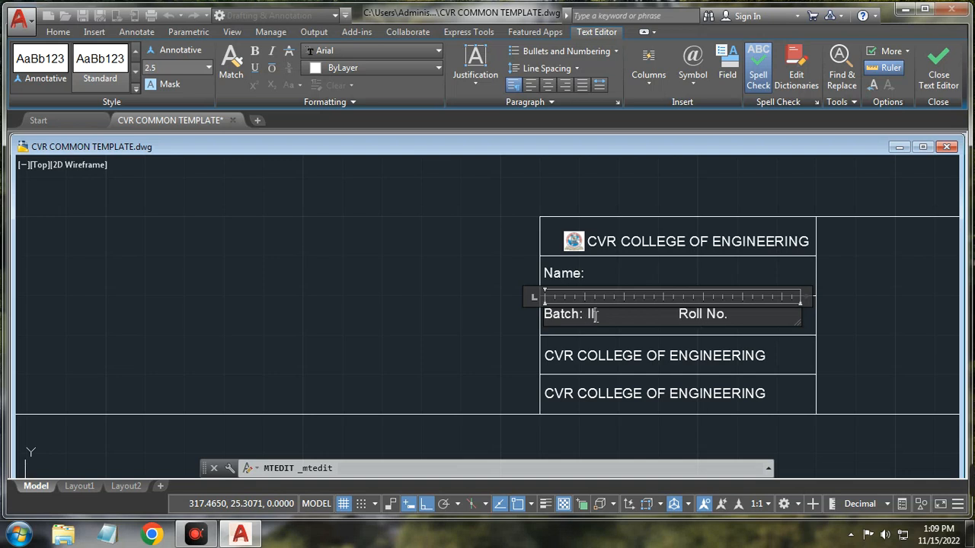
{"action": "left_click", "coordinate": [754, 319]}
{"action": "type", "text": ": 22B81A0"}
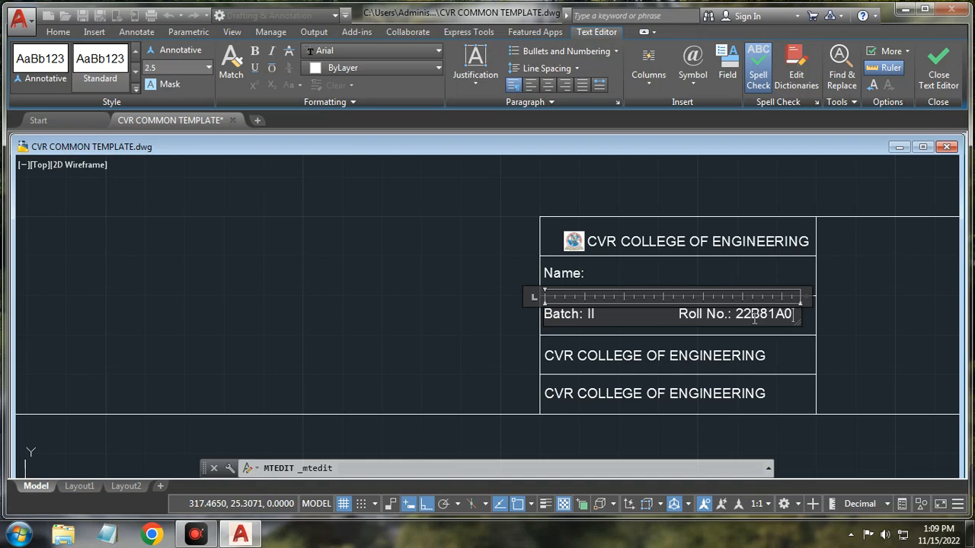
{"action": "type", "text": "5XX"}
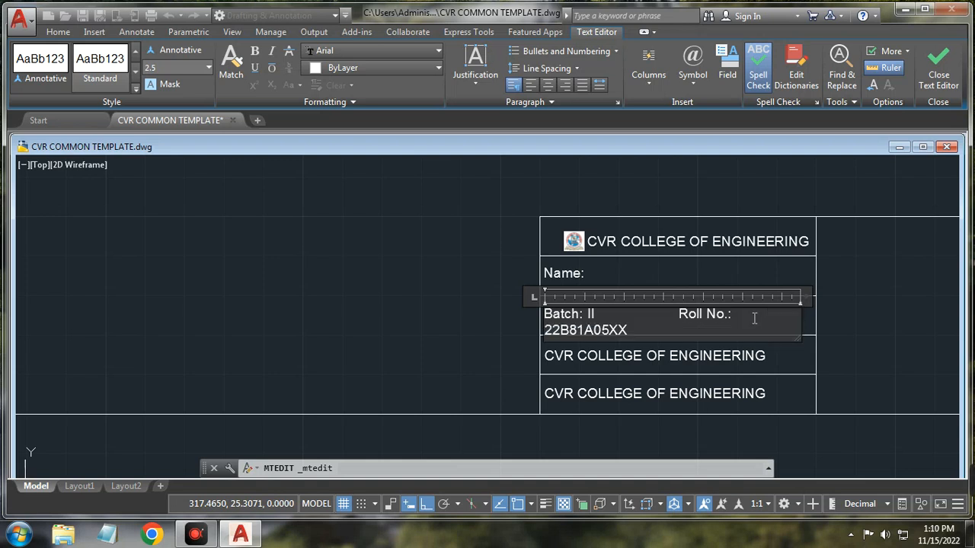
{"action": "left_click", "coordinate": [673, 314]}
{"action": "key", "text": "BackSpace"}
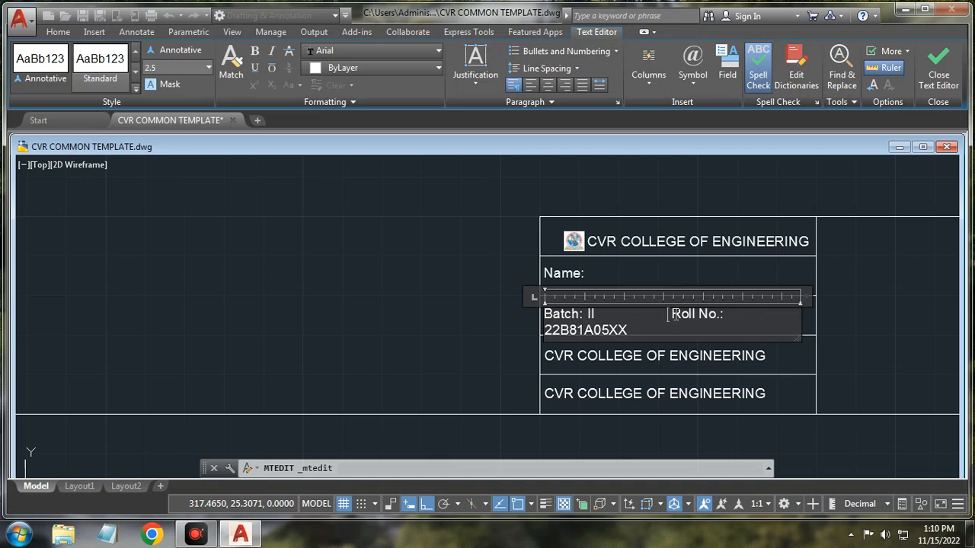
{"action": "key", "text": "BackSpace"}
{"action": "key", "text": "BackSpace"}
{"action": "key", "text": "BackSpace"}
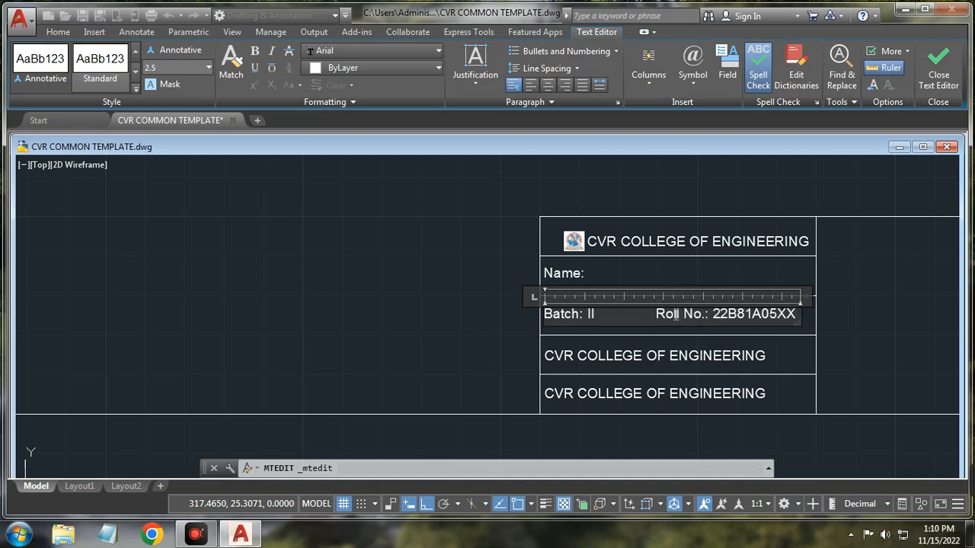
{"action": "left_click", "coordinate": [684, 355]}
- Replace the fourth row's college name with "B.Tech: I Year I Sem" followed by "Branch: CSE-G"
{"action": "double_click", "coordinate": [674, 356]}
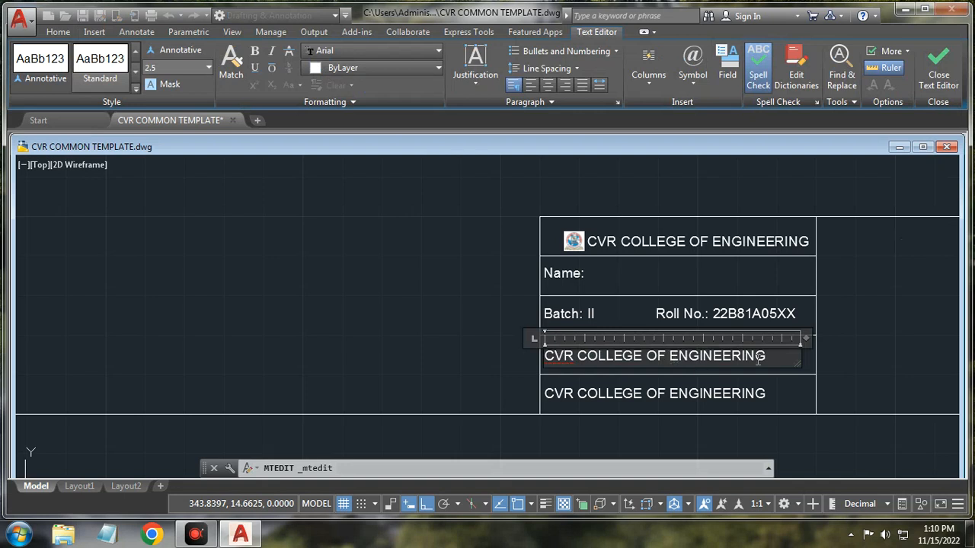
{"action": "left_click_drag", "start_coordinate": [767, 358], "coordinate": [526, 359]}
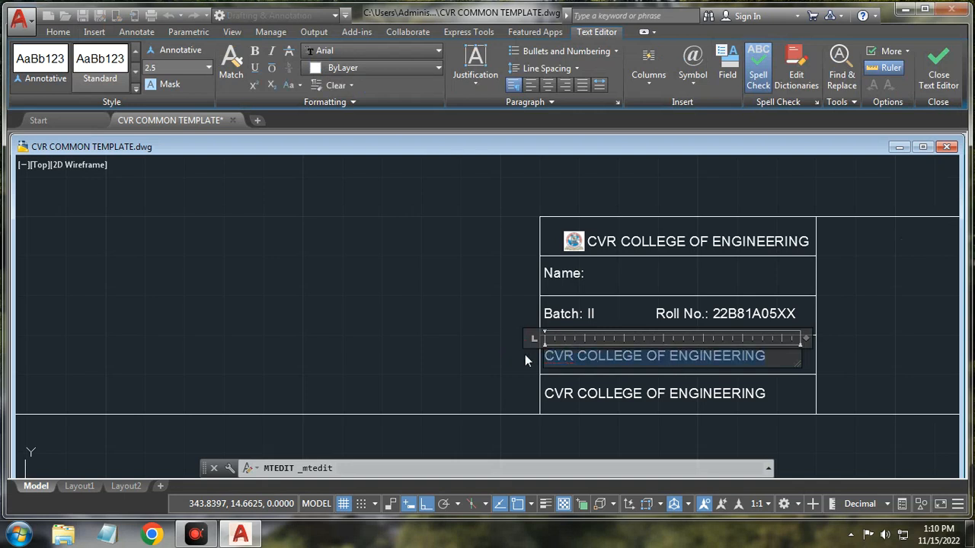
{"action": "type", "text": "B.Tech"}
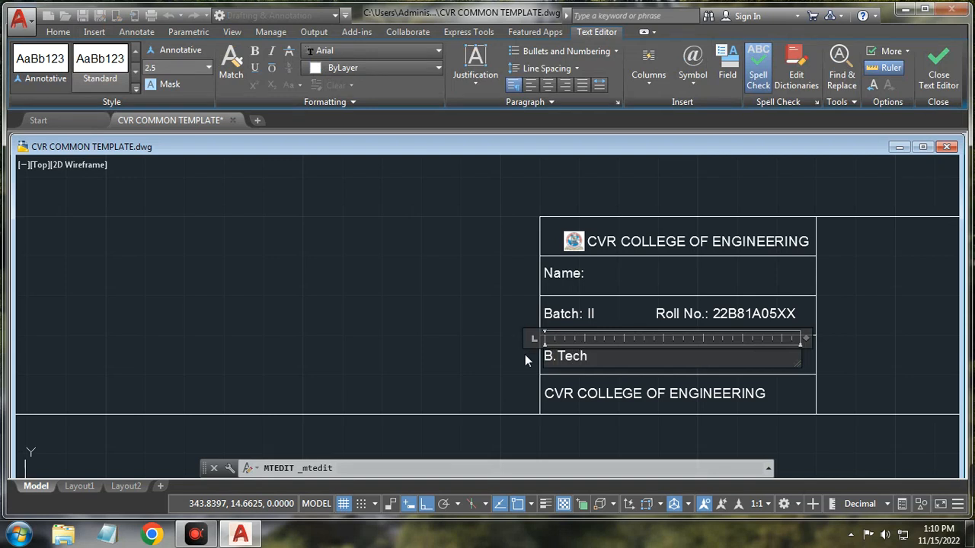
{"action": "type", "text": ": I Year I s"}
{"action": "key", "text": "BackSpace"}
{"action": "type", "text": "Se"}
{"action": "type", "text": "m "}
{"action": "type", "text": "II"}
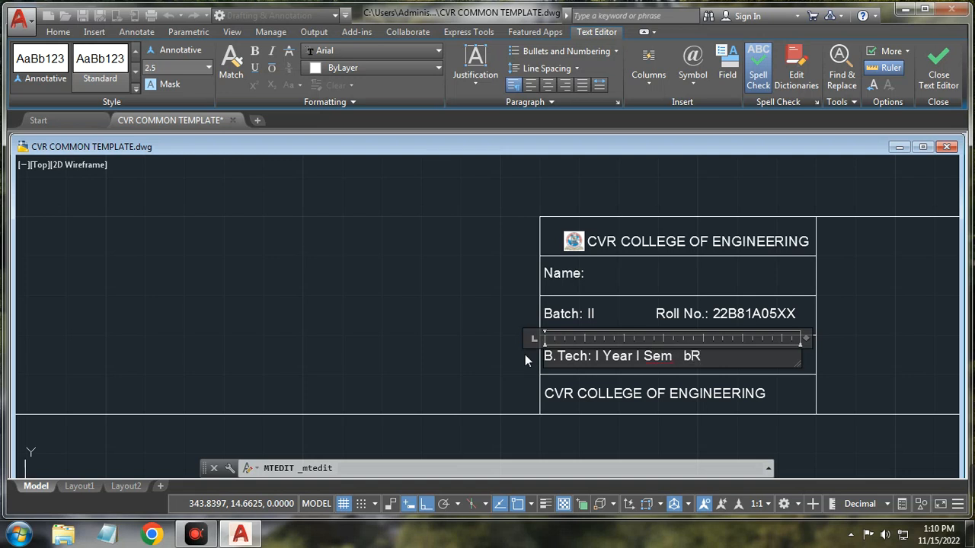
{"action": "key", "text": "BackSpace"}
{"action": "key", "text": "BackSpace"}
{"action": "type", "text": "Branch: ce"}
{"action": "key", "text": "BackSpace"}
{"action": "key", "text": "BackSpace"}
{"action": "type", "text": "CSE-G"}
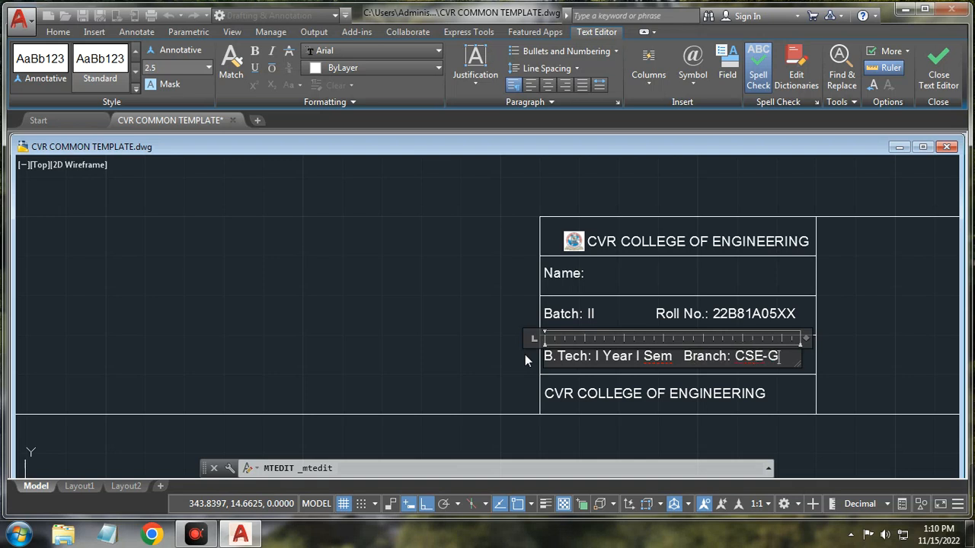
{"action": "left_click", "coordinate": [681, 396]}
- Replace the college name in the title block's fifth row with "Scale: 1:1"
{"action": "left_click", "coordinate": [682, 396]}
{"action": "double_click", "coordinate": [681, 395]}
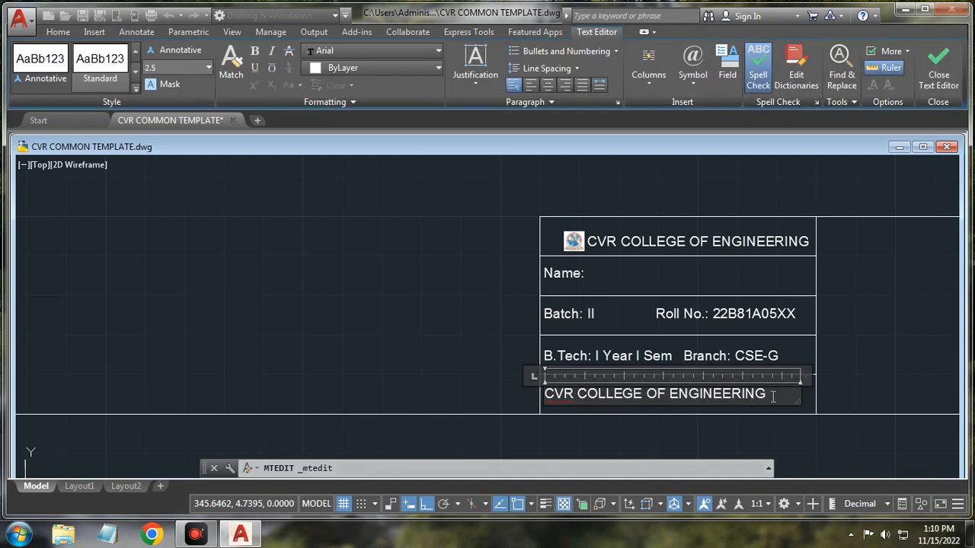
{"action": "left_click_drag", "start_coordinate": [771, 394], "coordinate": [546, 393]}
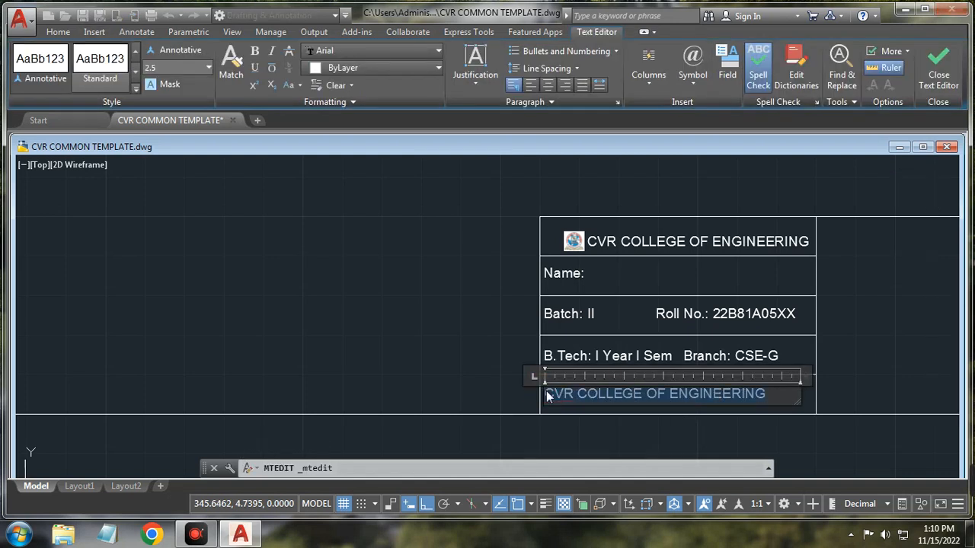
{"action": "type", "text": "Sca"}
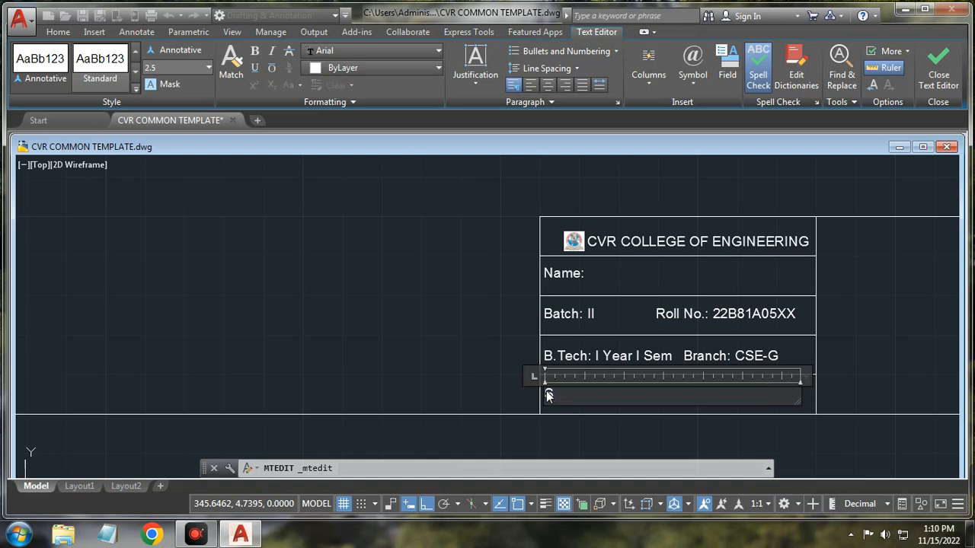
{"action": "type", "text": "le:  1:1"}
{"action": "left_click", "coordinate": [908, 333]}
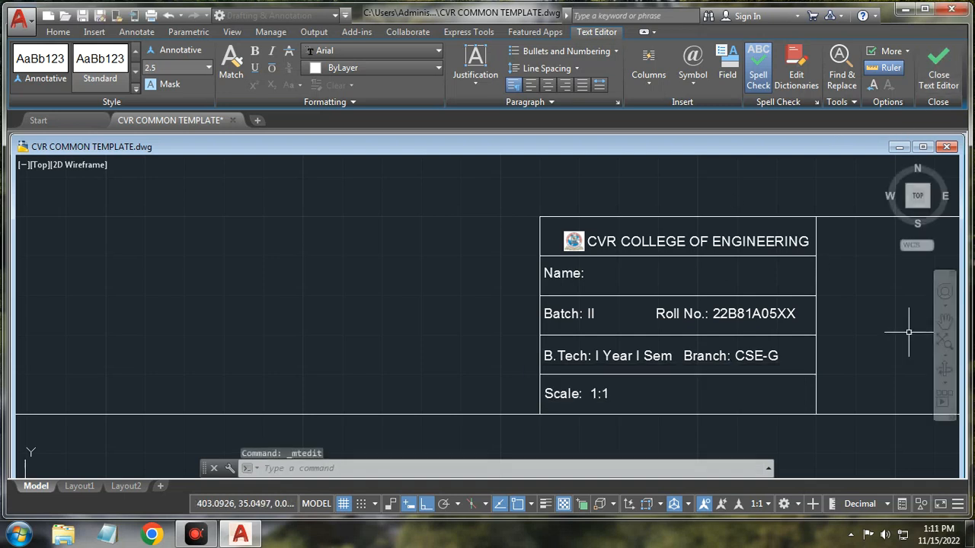
- Draw a horizontal line extending the divider above the Scale row from the vertical divider to the border's right edge
{"action": "scroll", "coordinate": [762, 374], "scroll_direction": "down", "scroll_amount": 2}
{"action": "middle_click_drag", "start_coordinate": [812, 372], "coordinate": [664, 373]}
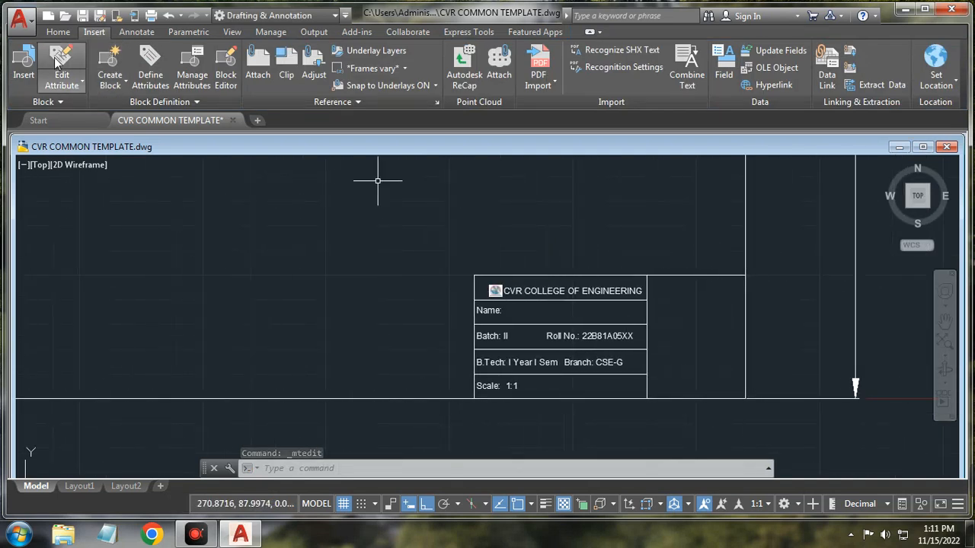
{"action": "left_click", "coordinate": [58, 31]}
{"action": "left_click", "coordinate": [26, 63]}
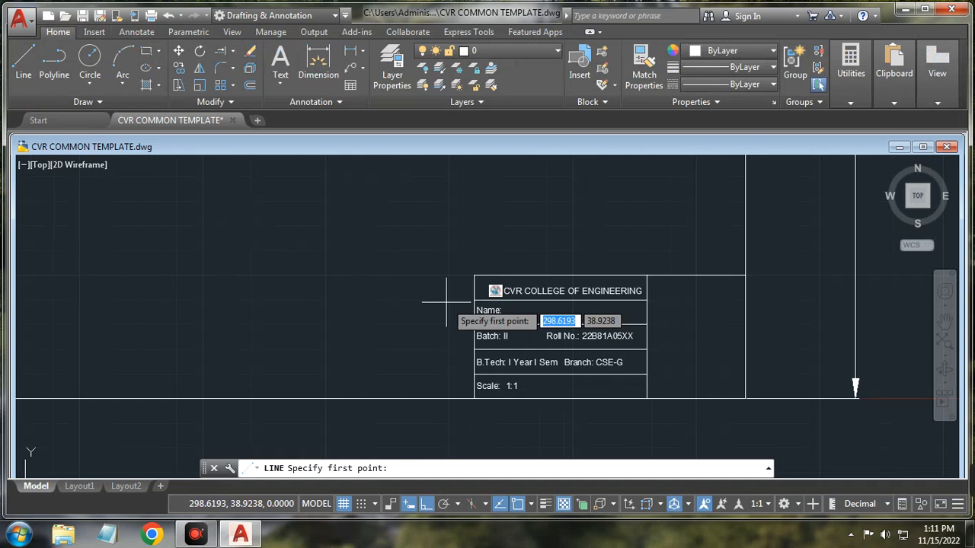
{"action": "left_click", "coordinate": [648, 373]}
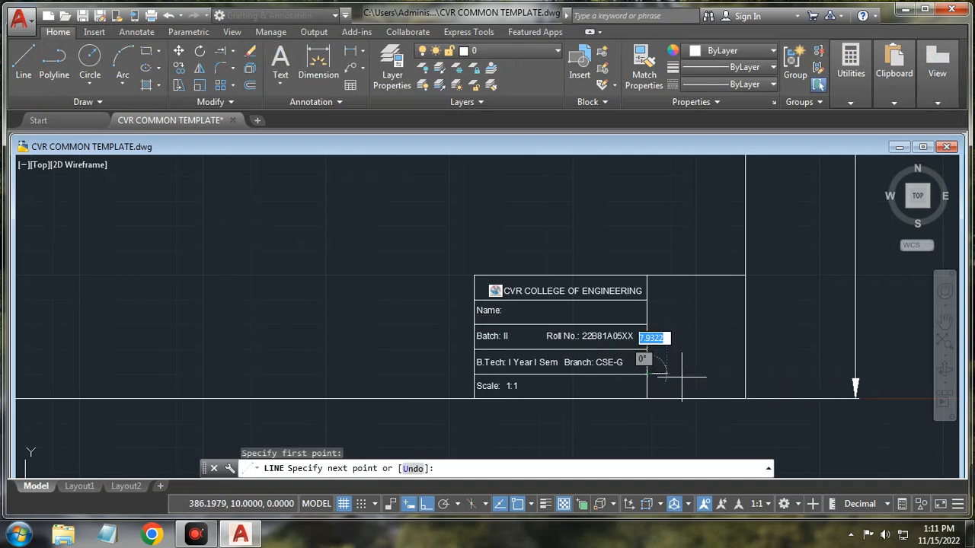
{"action": "left_click", "coordinate": [746, 373]}
{"action": "key", "text": "Escape"}
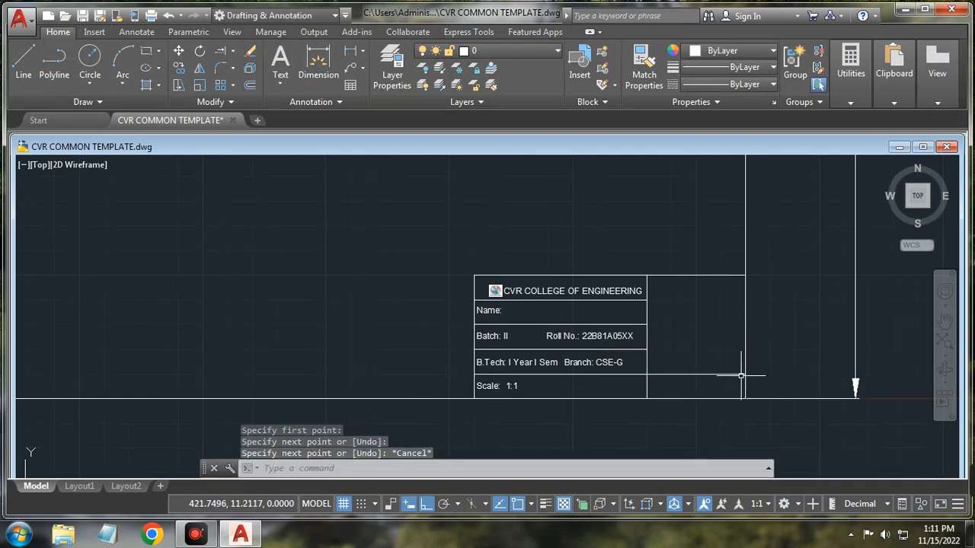
- Offset the horizontal divider beside the Scale row downward by 5 to split the cell into two rows
{"action": "left_click", "coordinate": [251, 86]}
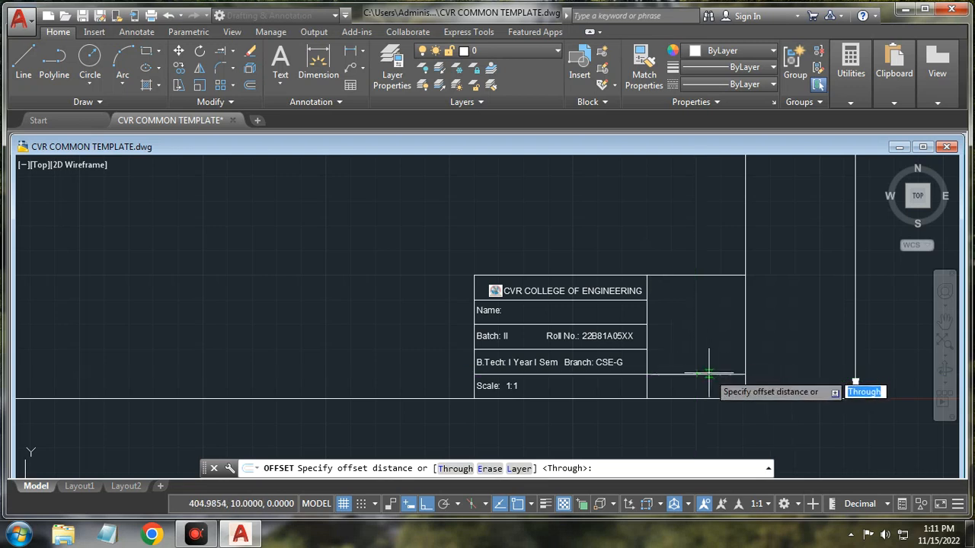
{"action": "left_click", "coordinate": [456, 468]}
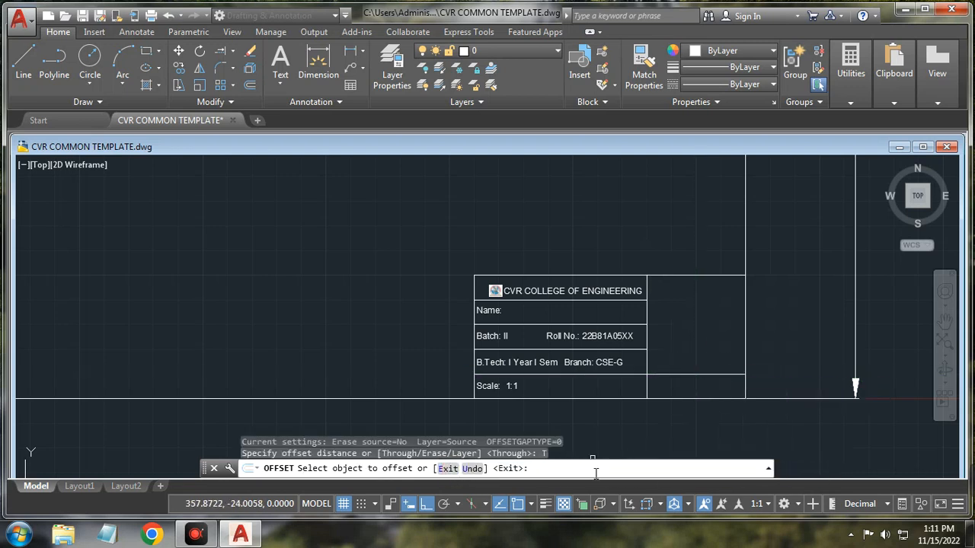
{"action": "left_click", "coordinate": [686, 374]}
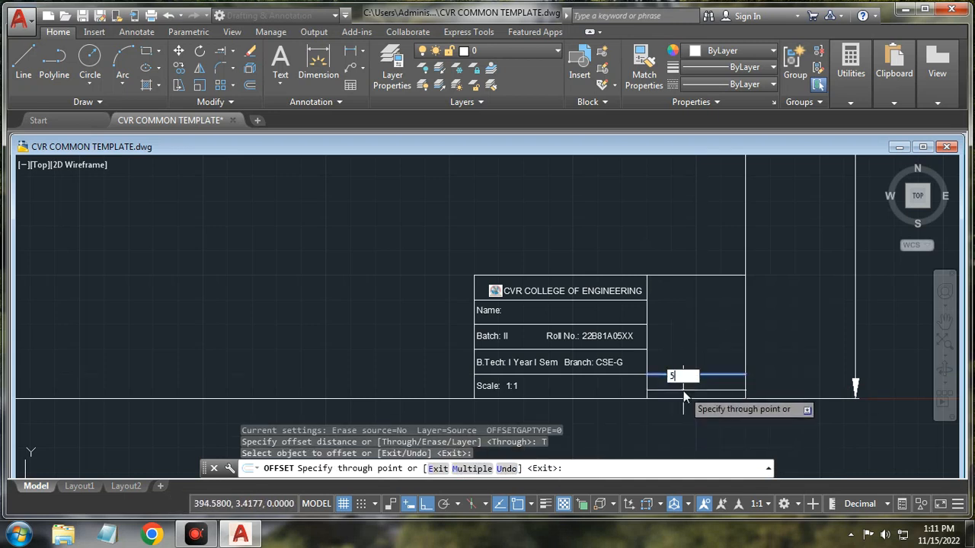
{"action": "type", "text": "5"}
{"action": "key", "text": "Return"}
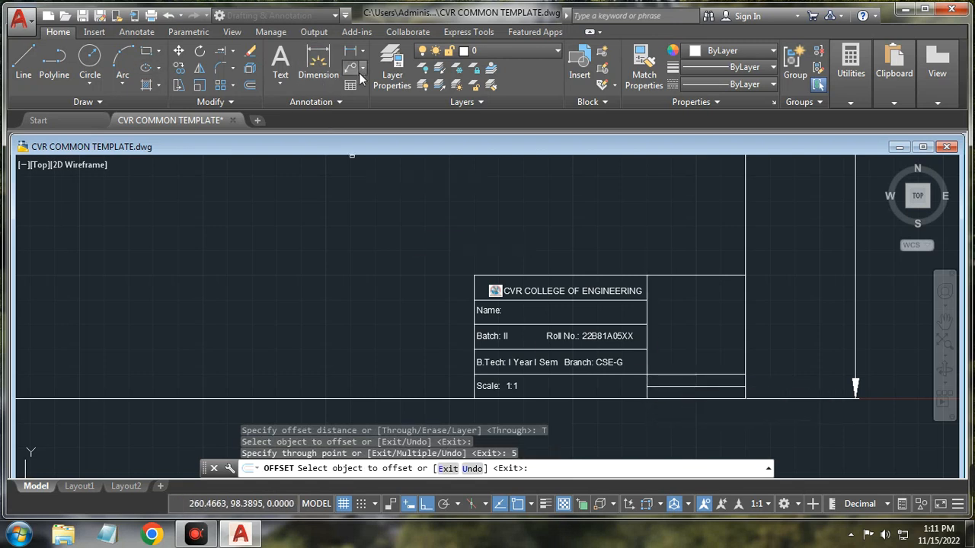
{"action": "left_click", "coordinate": [282, 61]}
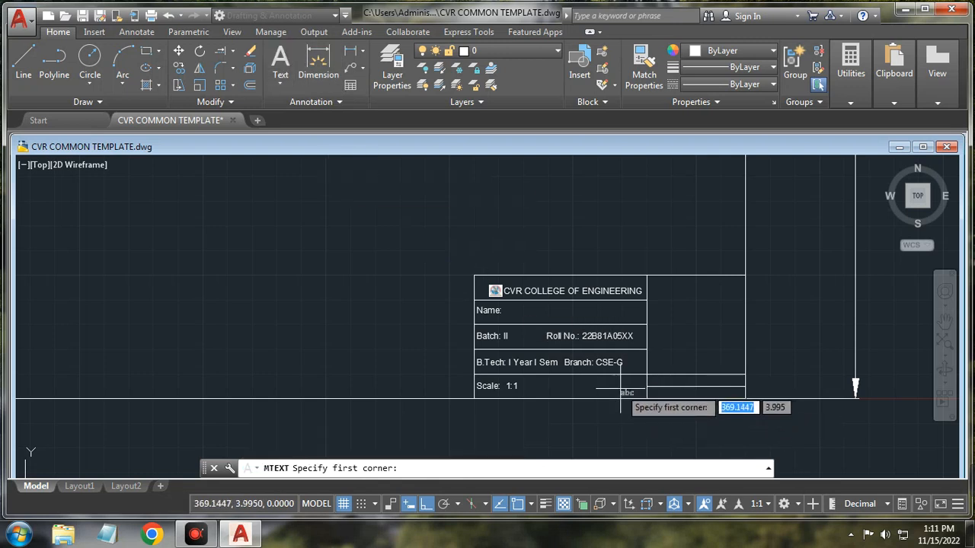
{"action": "key", "text": "Escape"}
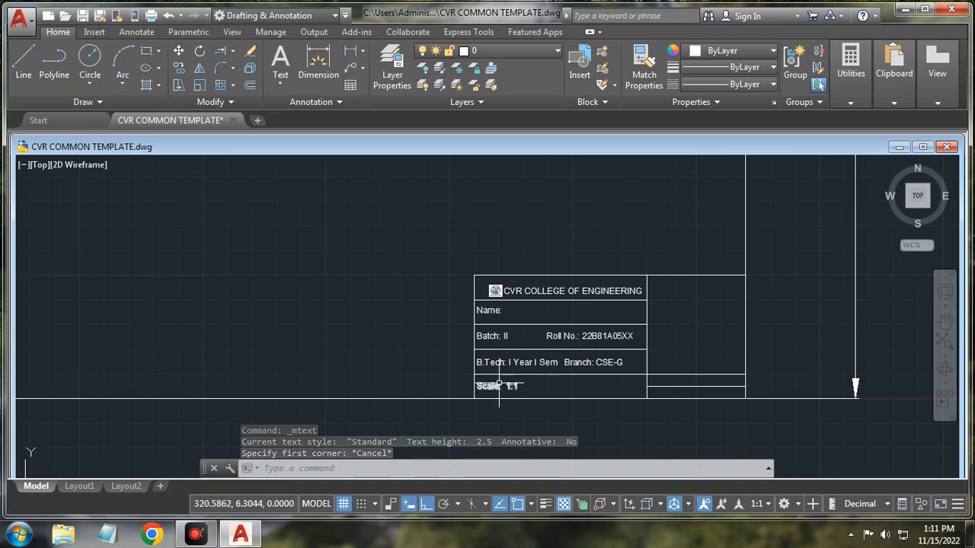
{"action": "left_click", "coordinate": [493, 310]}
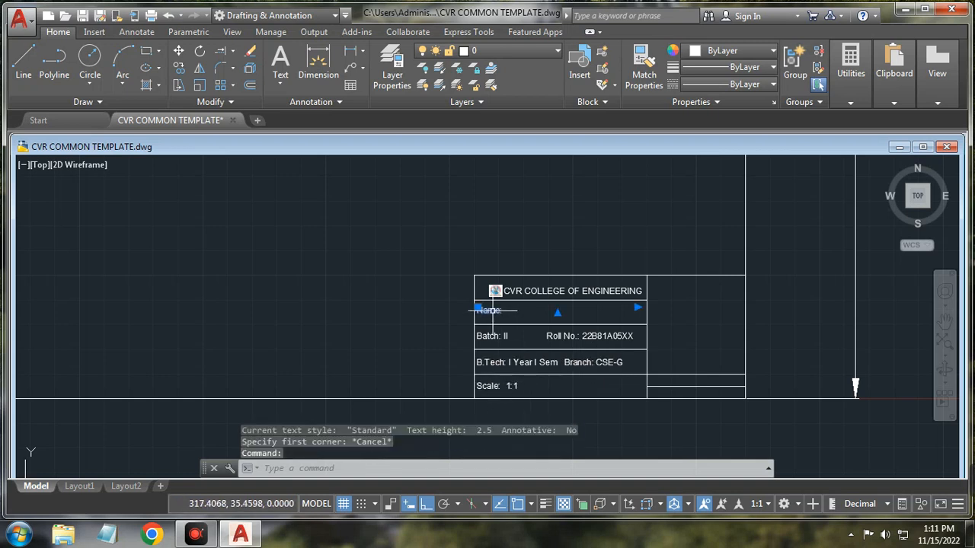
{"action": "left_click", "coordinate": [479, 309]}
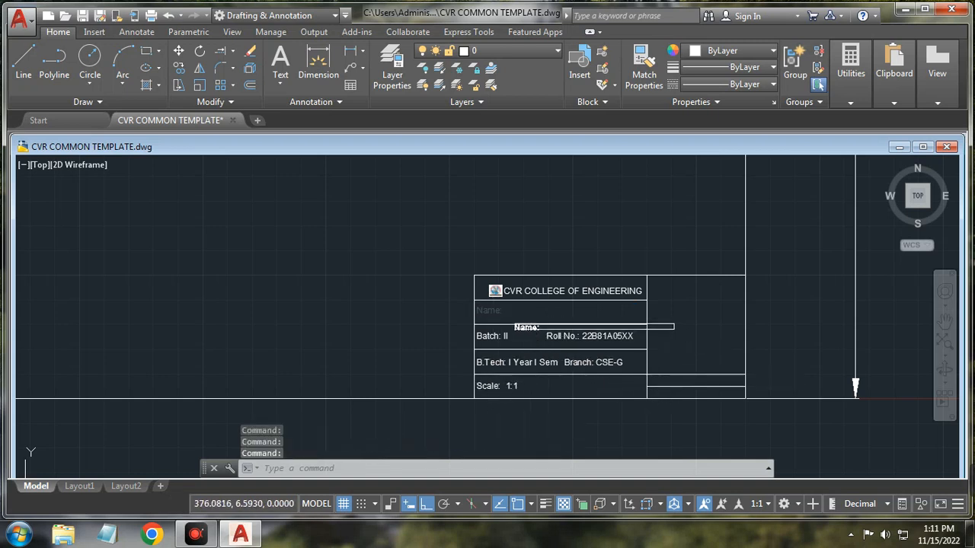
{"action": "left_click_drag", "start_coordinate": [530, 326], "coordinate": [528, 326]}
{"action": "key", "text": "ctrl+z"}
- Copy the "Name:" text into the upper of the two small cells beside the Scale row
{"action": "left_click", "coordinate": [498, 312]}
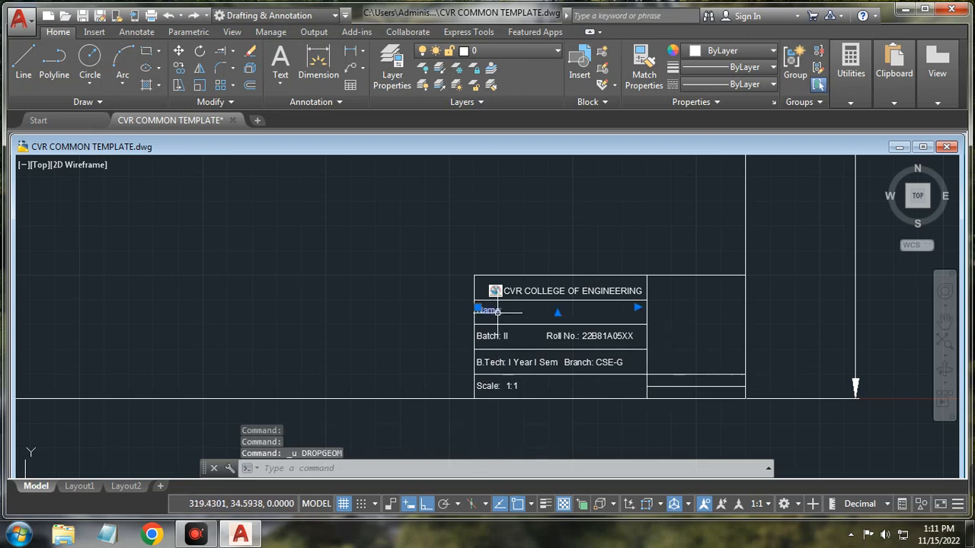
{"action": "key", "text": "ctrl+c"}
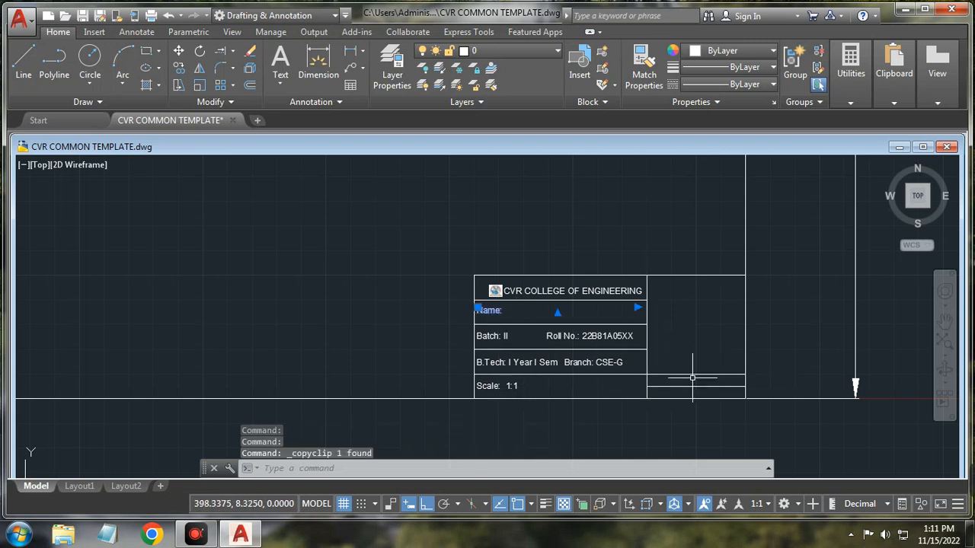
{"action": "key", "text": "ctrl+v"}
{"action": "scroll", "coordinate": [664, 385], "scroll_direction": "up", "scroll_amount": 4}
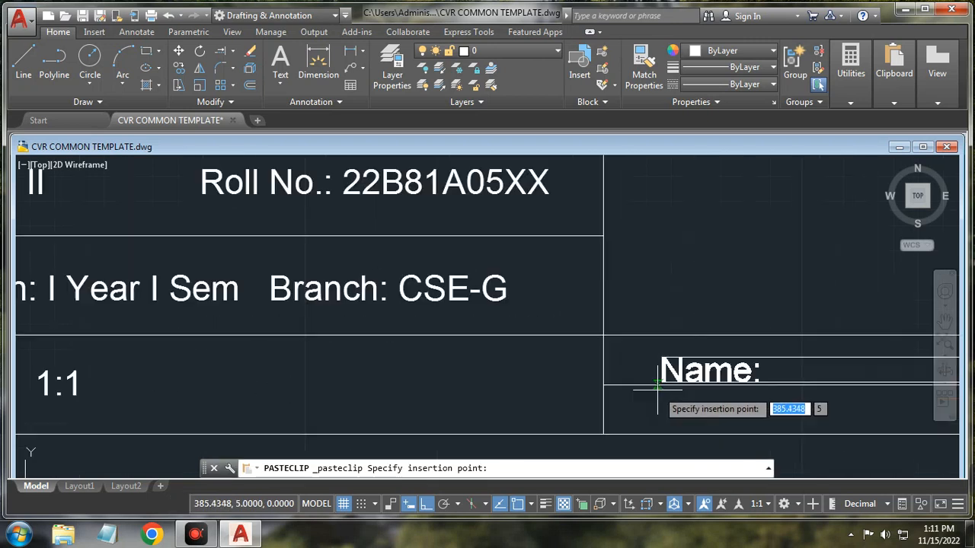
{"action": "left_click", "coordinate": [614, 384]}
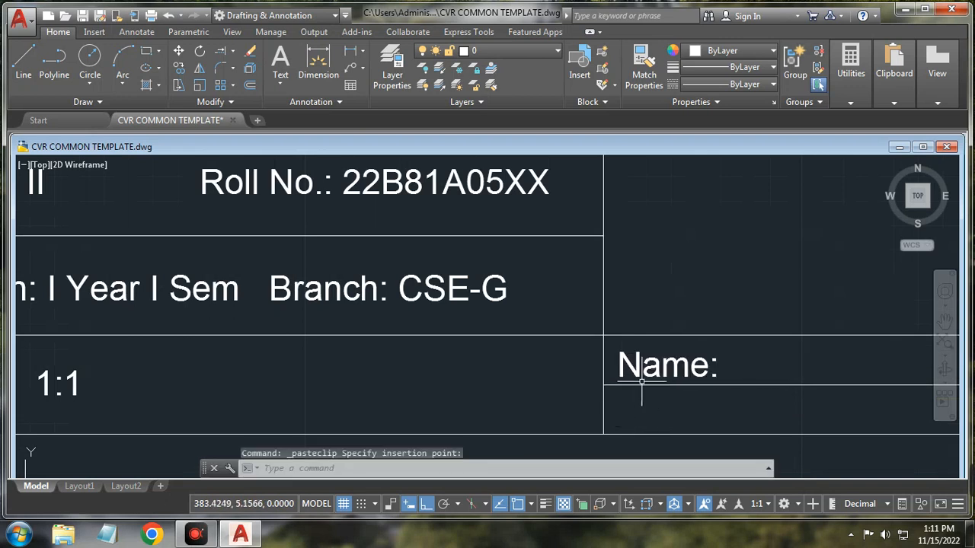
- Change the copied label in the upper small cell to "Date:" and save the text change
{"action": "double_click", "coordinate": [663, 371]}
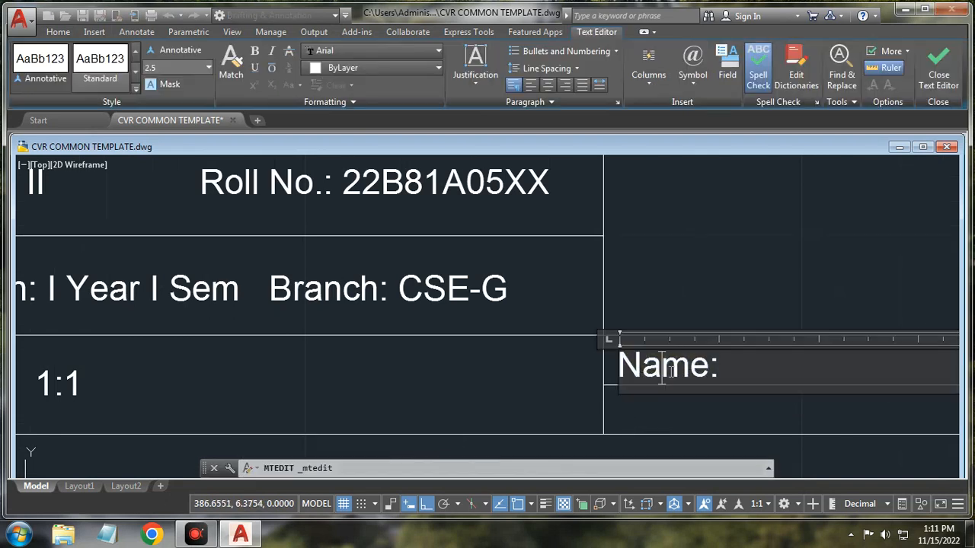
{"action": "left_click_drag", "start_coordinate": [711, 371], "coordinate": [626, 359]}
{"action": "type", "text": "dATE"}
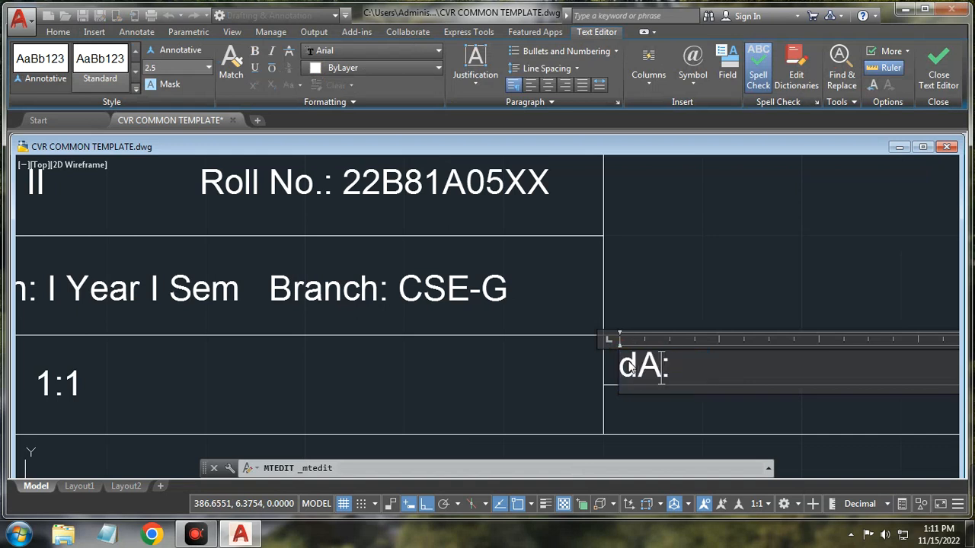
{"action": "key", "text": "BackSpace"}
{"action": "key", "text": "BackSpace"}
{"action": "key", "text": "BackSpace"}
{"action": "key", "text": "BackSpace"}
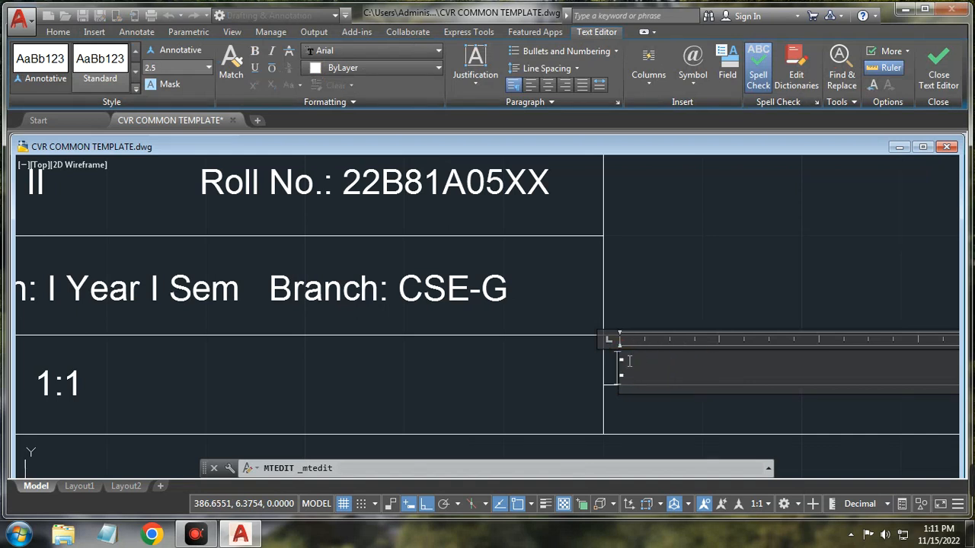
{"action": "type", "text": "d"}
{"action": "key", "text": "BackSpace"}
{"action": "type", "text": "Date:"}
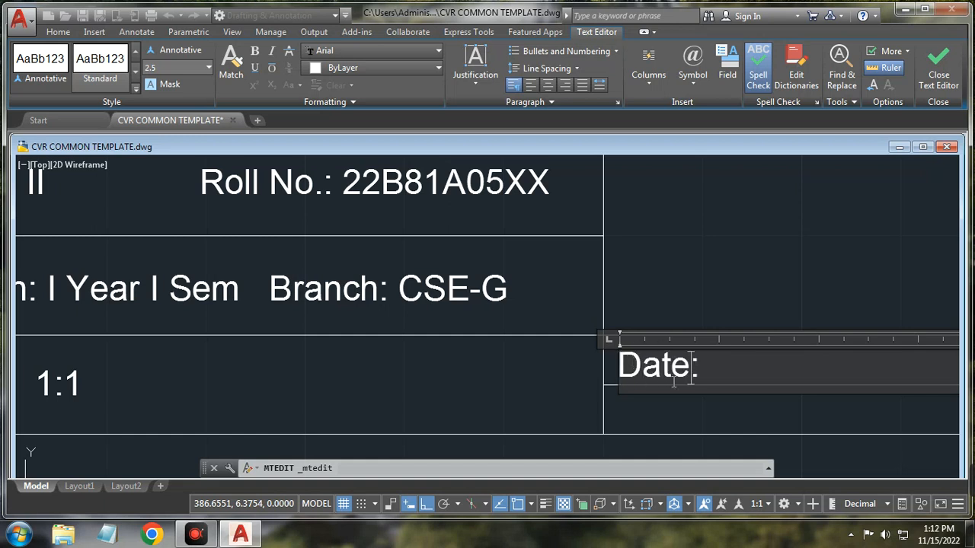
{"action": "key", "text": "Escape"}
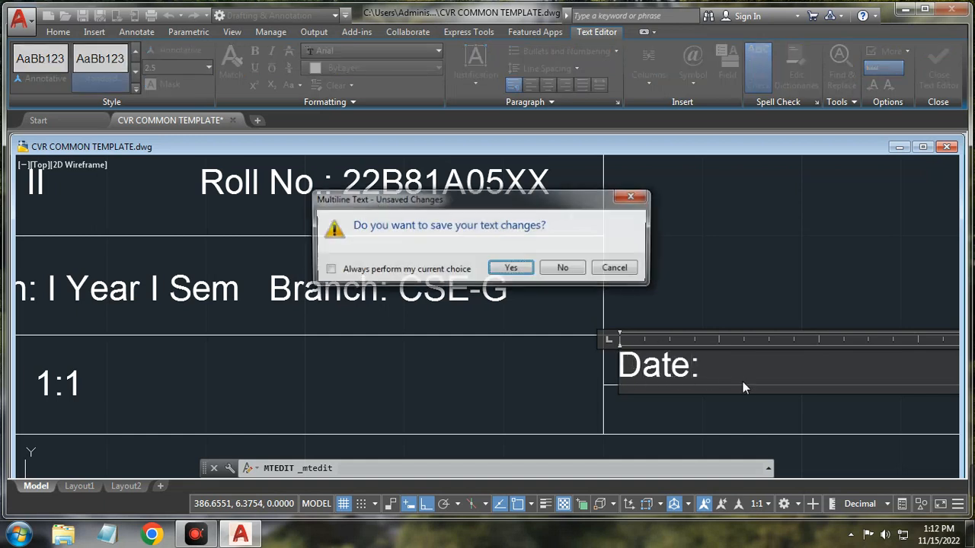
{"action": "left_click", "coordinate": [515, 269]}
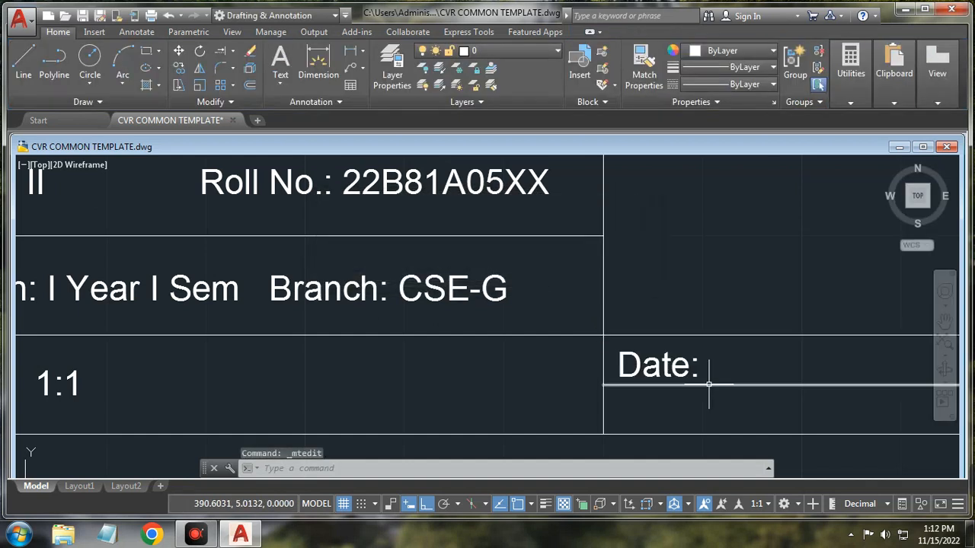
- Copy the "Date:" text into the small cell directly below it
{"action": "left_click", "coordinate": [673, 367]}
{"action": "key", "text": "ctrl+c"}
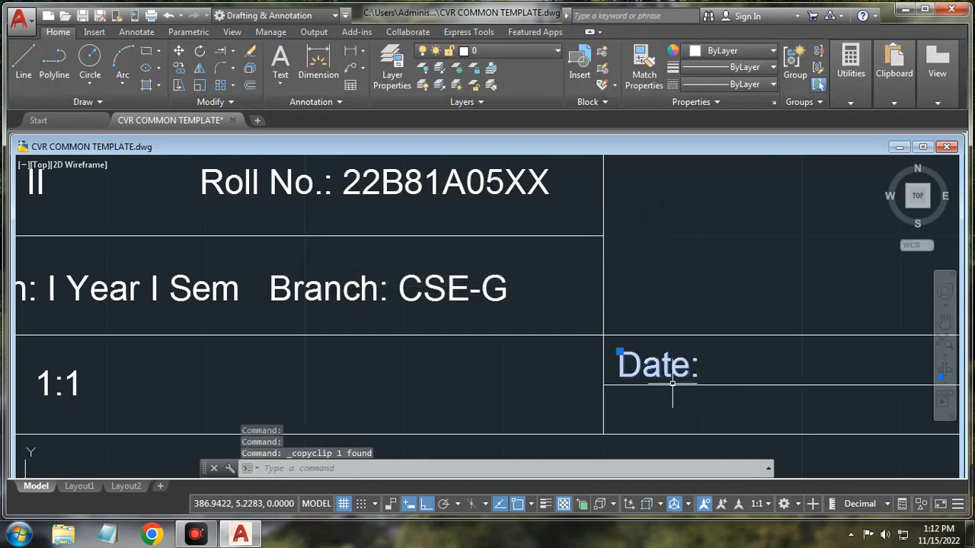
{"action": "key", "text": "ctrl+v"}
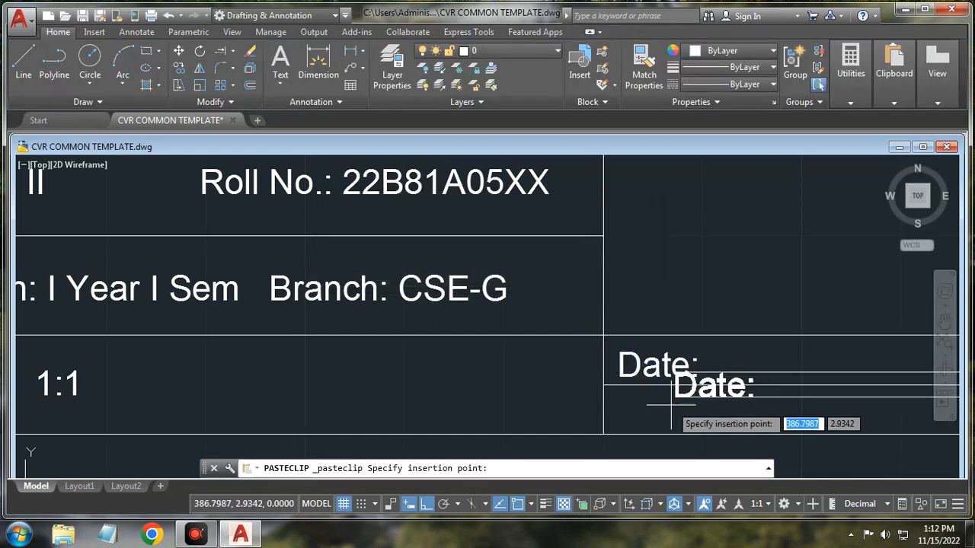
{"action": "left_click", "coordinate": [617, 432]}
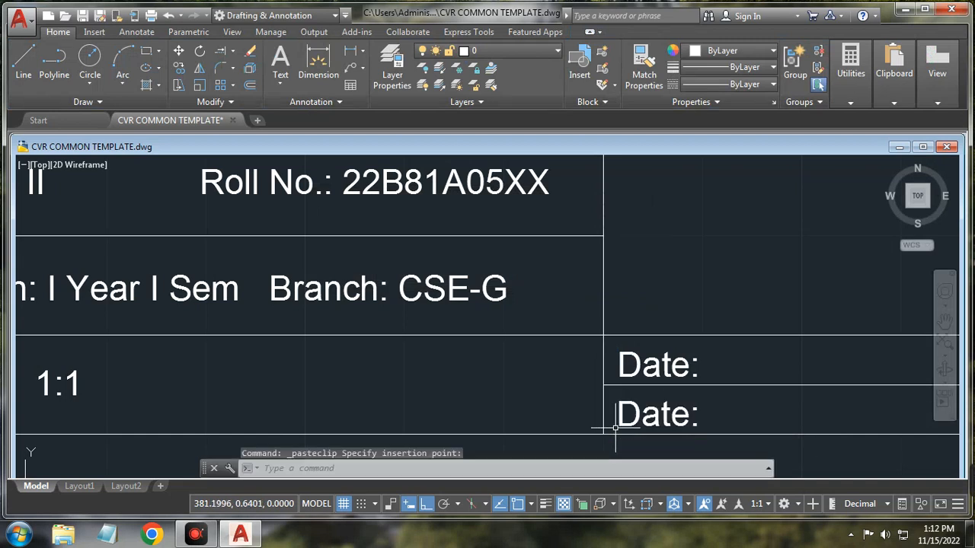
- Change the lower copied label to "Sheet No.:" and save the text change
{"action": "double_click", "coordinate": [656, 419]}
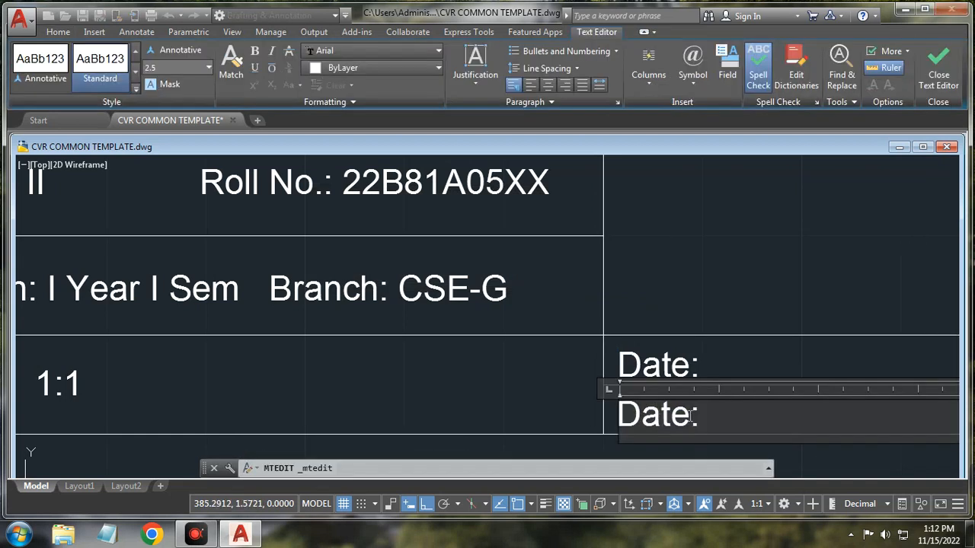
{"action": "left_click_drag", "start_coordinate": [691, 414], "coordinate": [588, 415]}
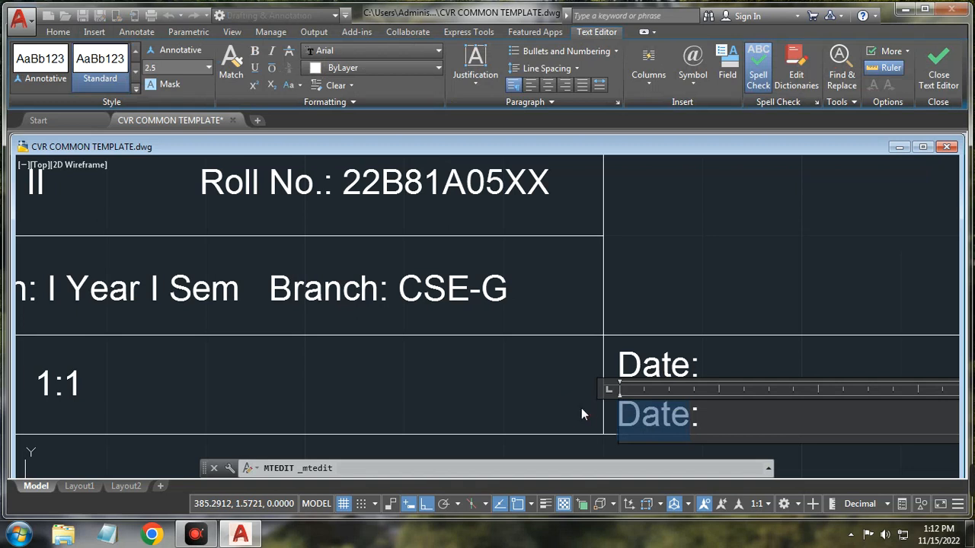
{"action": "type", "text": "Sheet "}
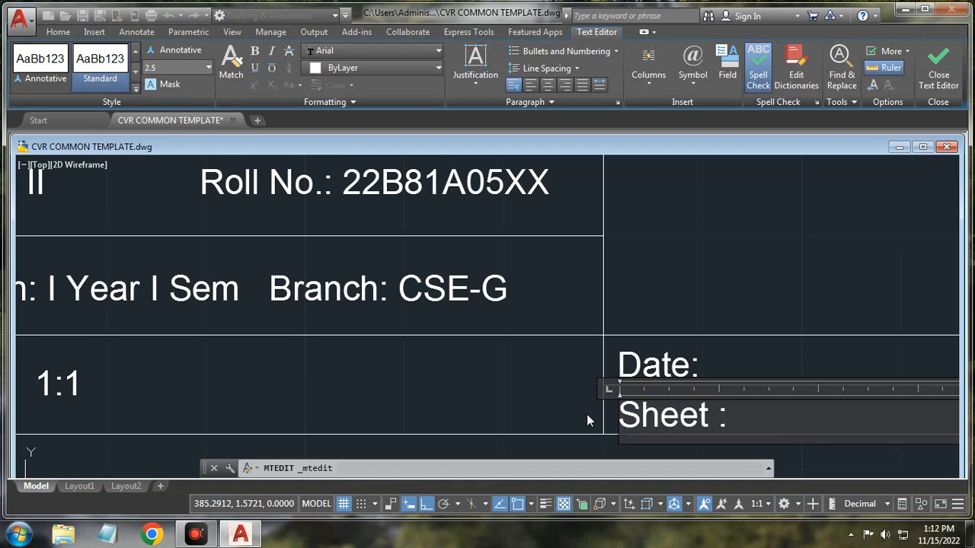
{"action": "type", "text": "No."}
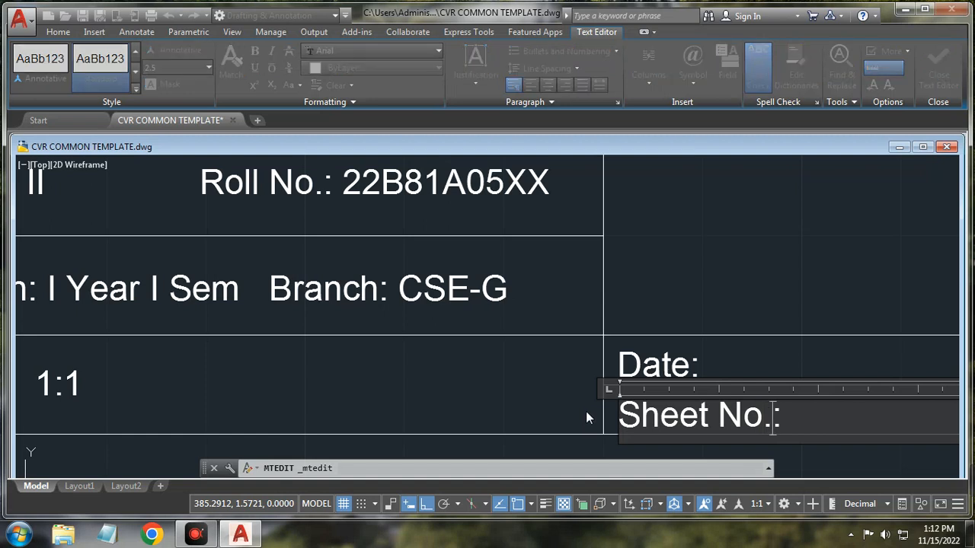
{"action": "key", "text": "Escape"}
{"action": "key", "text": "Return"}
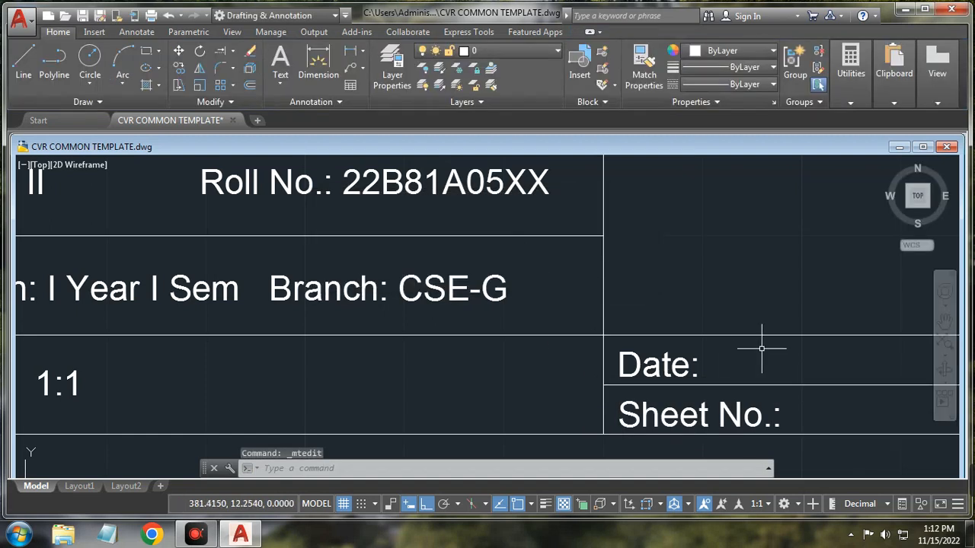
- Review the whole bordered sheet with its title block and save the drawing
{"action": "scroll", "coordinate": [762, 344], "scroll_direction": "down", "scroll_amount": 3}
{"action": "scroll", "coordinate": [634, 292], "scroll_direction": "down", "scroll_amount": 2}
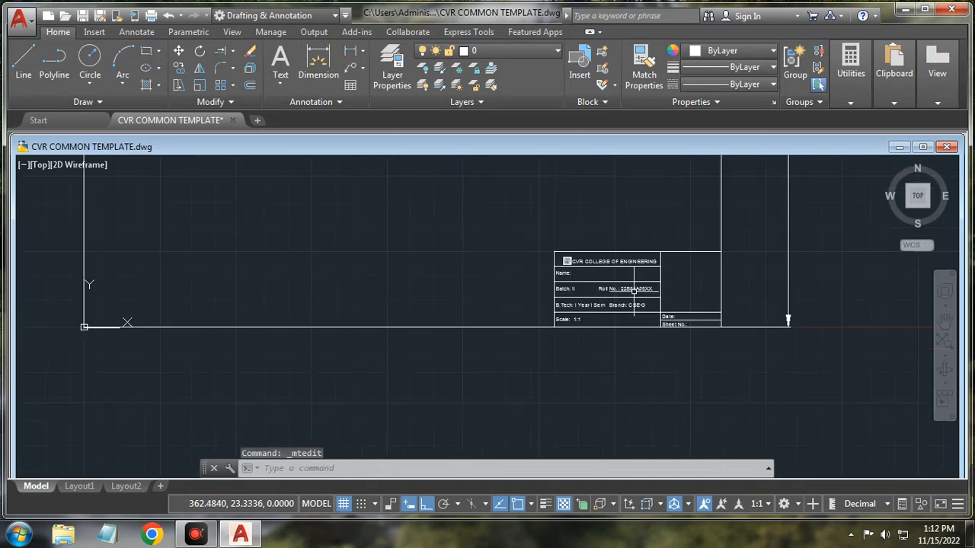
{"action": "scroll", "coordinate": [678, 290], "scroll_direction": "down", "scroll_amount": 3}
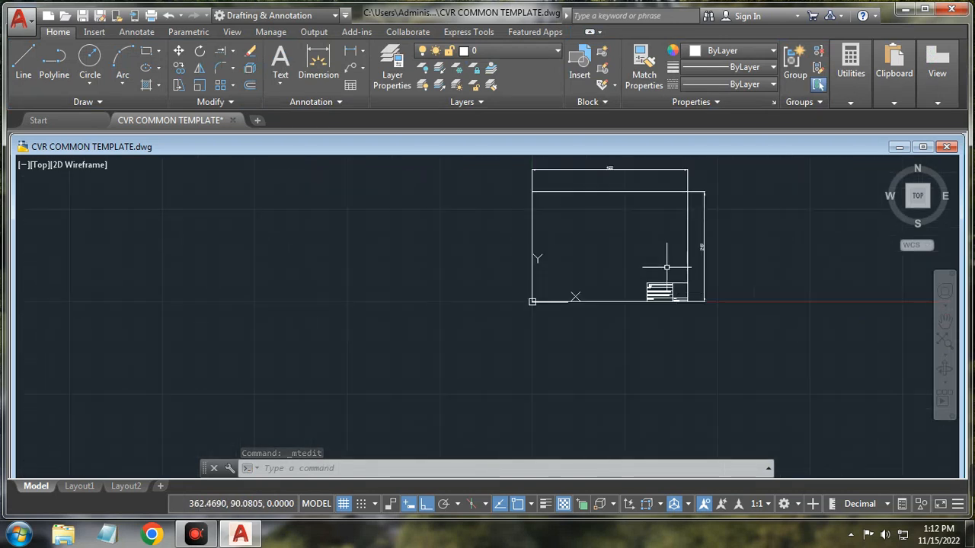
{"action": "scroll", "coordinate": [671, 271], "scroll_direction": "up", "scroll_amount": 2}
{"action": "scroll", "coordinate": [600, 236], "scroll_direction": "down", "scroll_amount": 2}
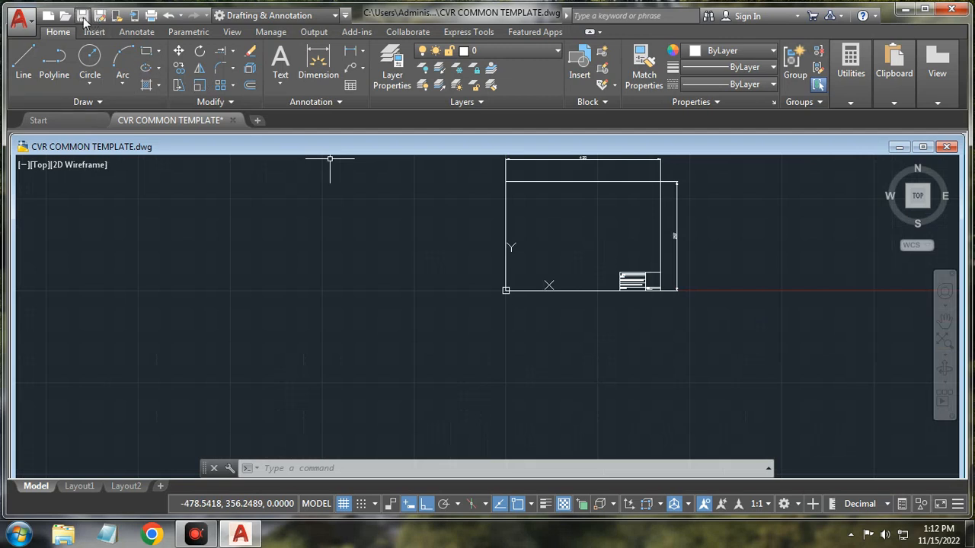
{"action": "left_click", "coordinate": [83, 16]}
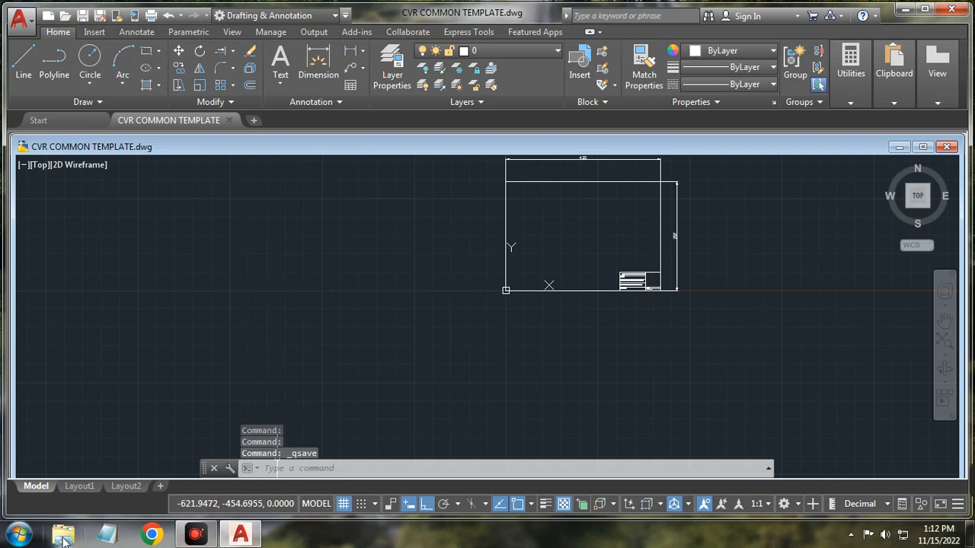
- Check the saved CVR COMMON TEMPLATE file in the student's roll-number folder under Documents, and return to AutoCAD
{"action": "left_click", "coordinate": [64, 536]}
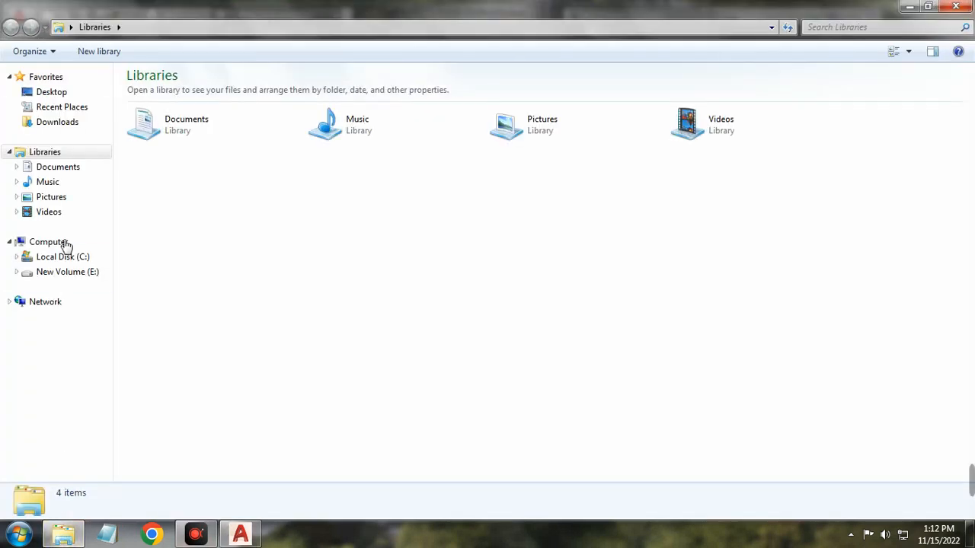
{"action": "left_click", "coordinate": [68, 169]}
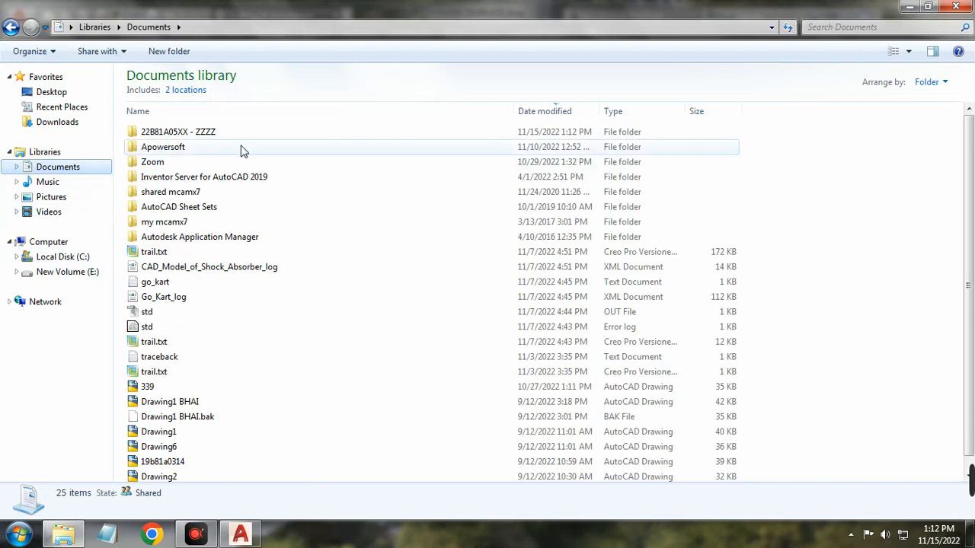
{"action": "double_click", "coordinate": [239, 134]}
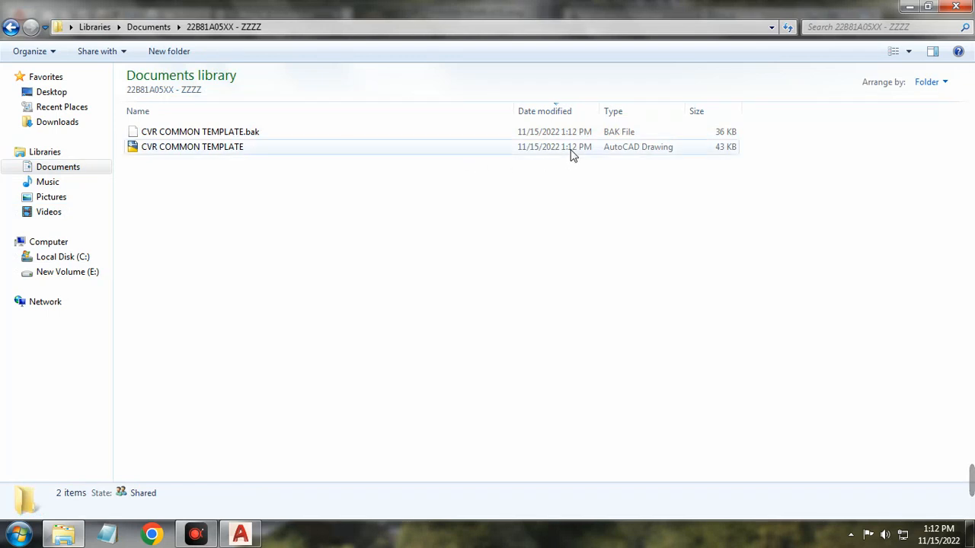
{"action": "left_click", "coordinate": [254, 535]}
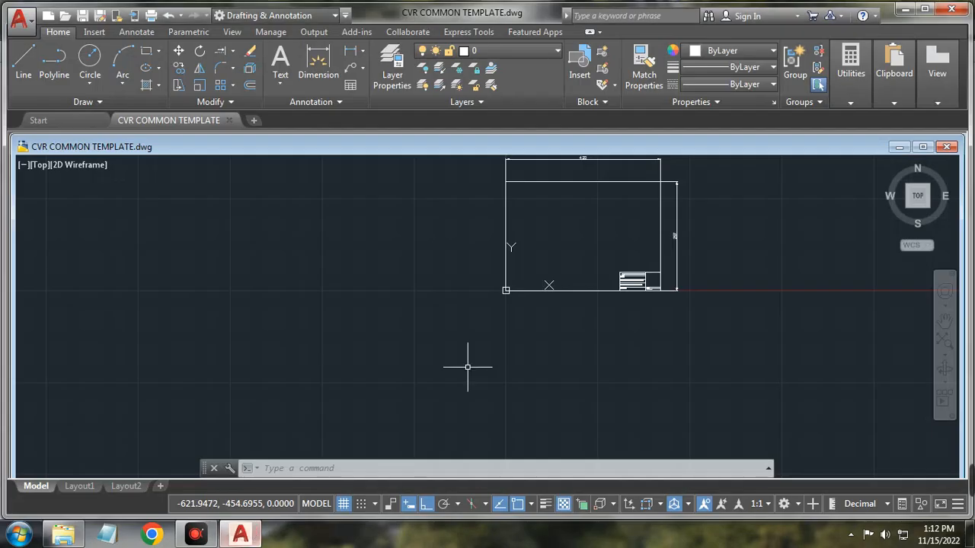
{"action": "scroll", "coordinate": [601, 209], "scroll_direction": "up", "scroll_amount": 3}
{"action": "scroll", "coordinate": [602, 217], "scroll_direction": "down", "scroll_amount": 2}
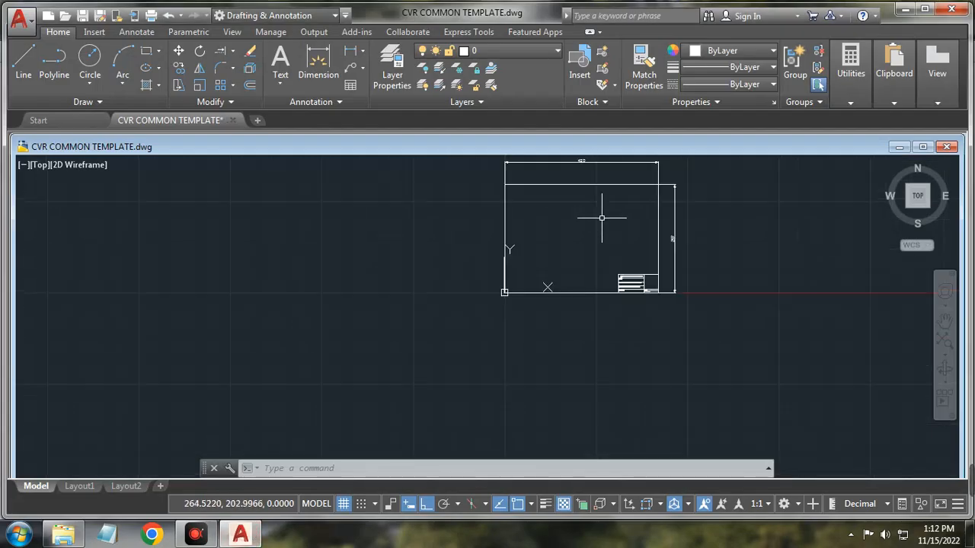
- Check the CVR COMMON TEMPLATE drawing and its .bak backup in the roll-number folder, and return to AutoCAD
{"action": "middle_click_drag", "start_coordinate": [602, 218], "coordinate": [570, 268]}
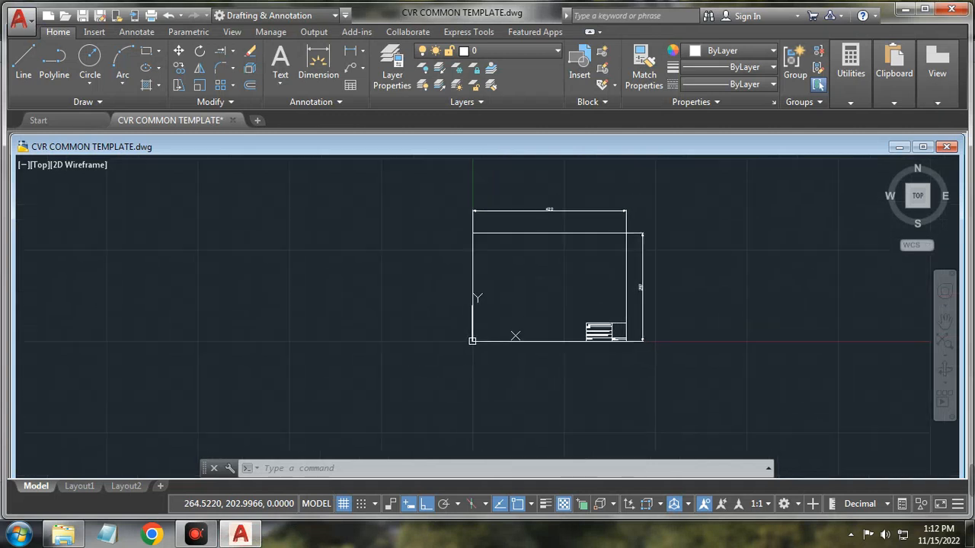
{"action": "left_click", "coordinate": [254, 536]}
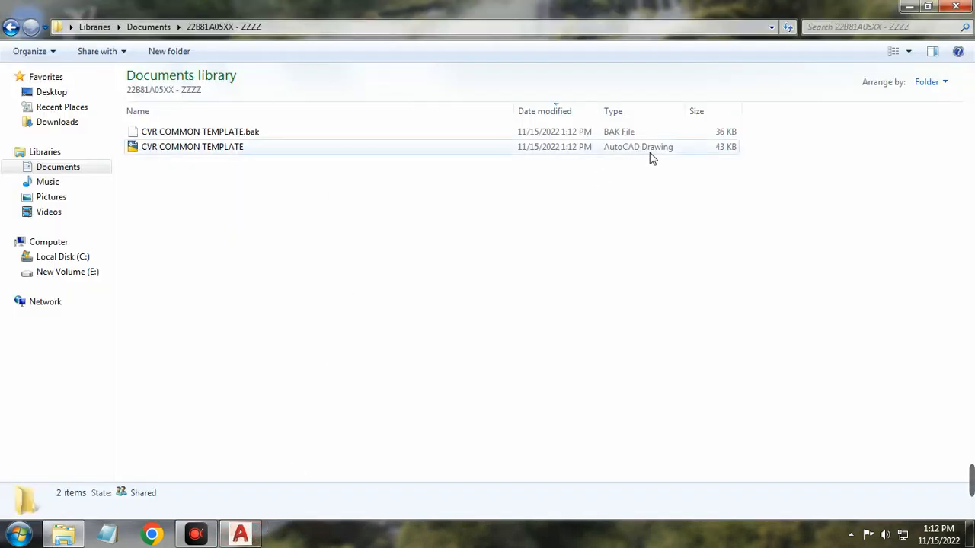
{"action": "left_click", "coordinate": [649, 150]}
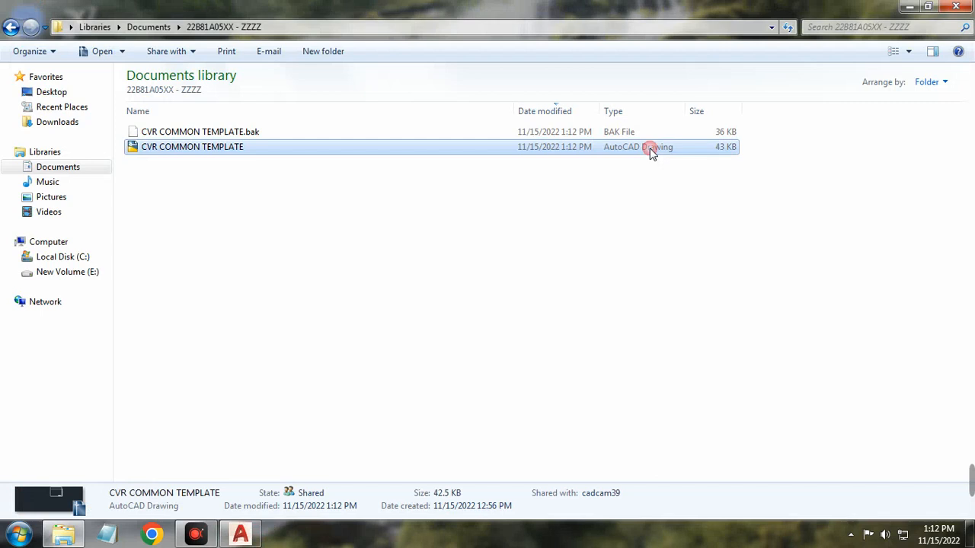
{"action": "left_click", "coordinate": [615, 132]}
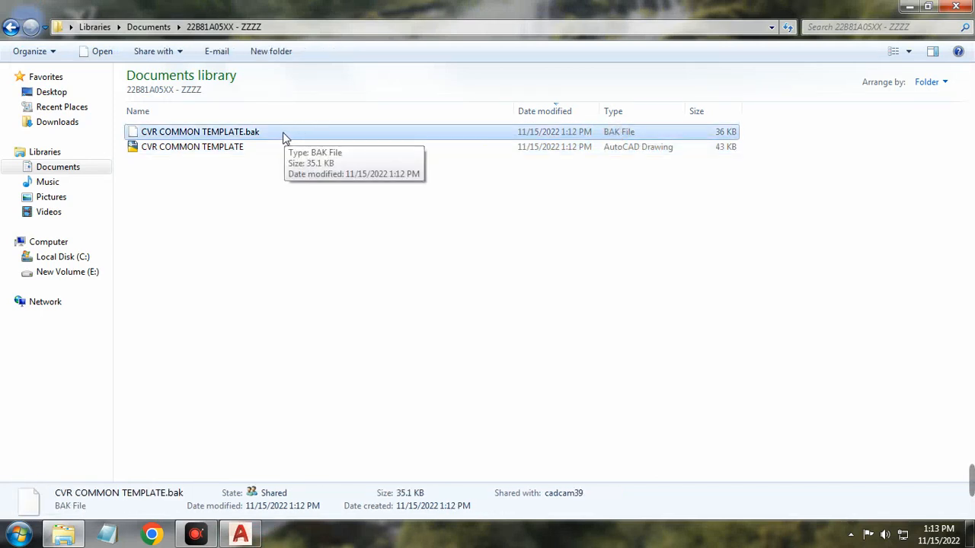
{"action": "left_click", "coordinate": [271, 152]}
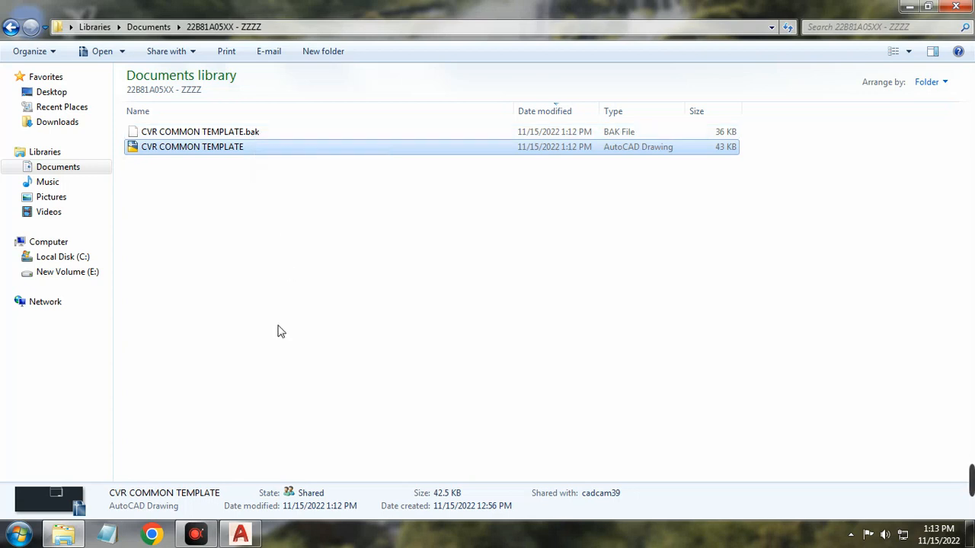
{"action": "left_click", "coordinate": [239, 535]}
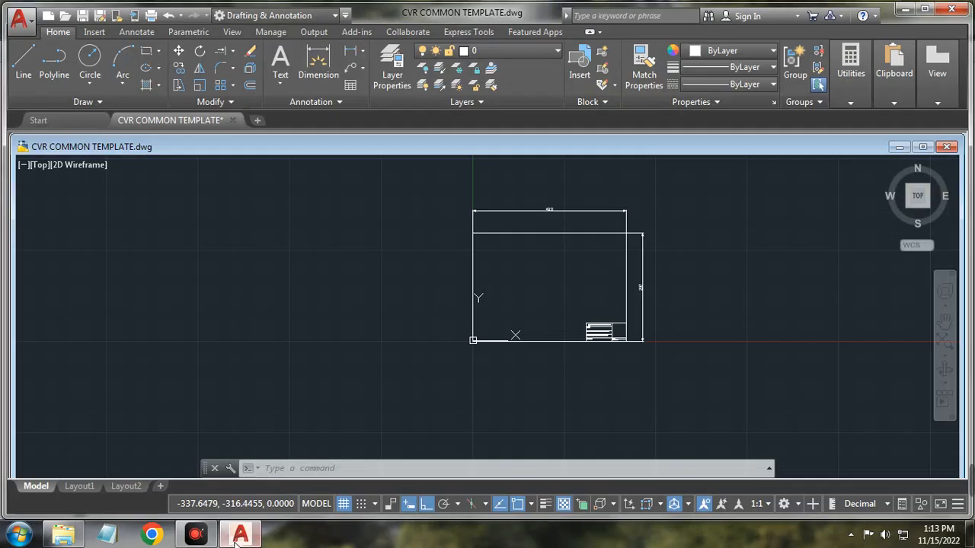
- Create a subfolder named Template in the student's roll-number folder in Windows Explorer, and return to AutoCAD
{"action": "left_click", "coordinate": [240, 535]}
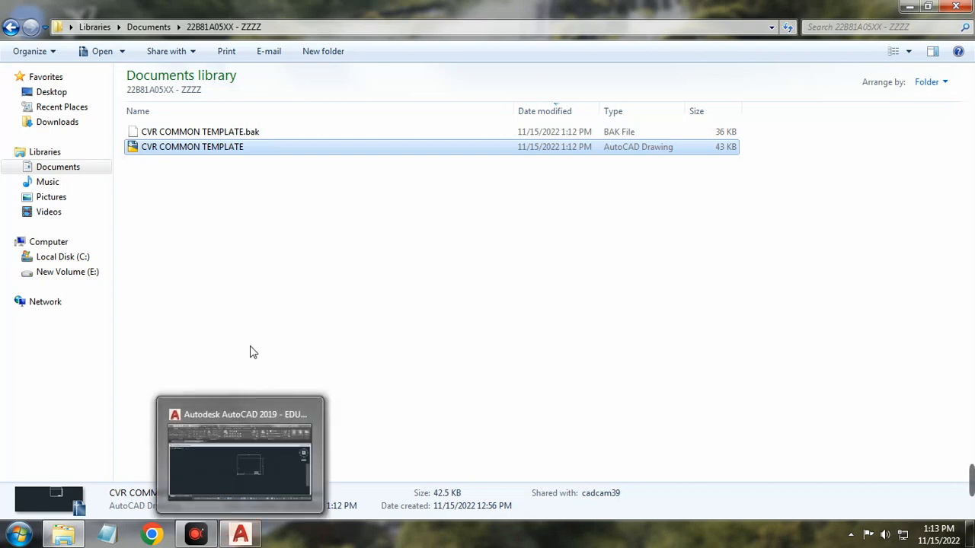
{"action": "right_click", "coordinate": [255, 245]}
{"action": "left_click", "coordinate": [359, 419]}
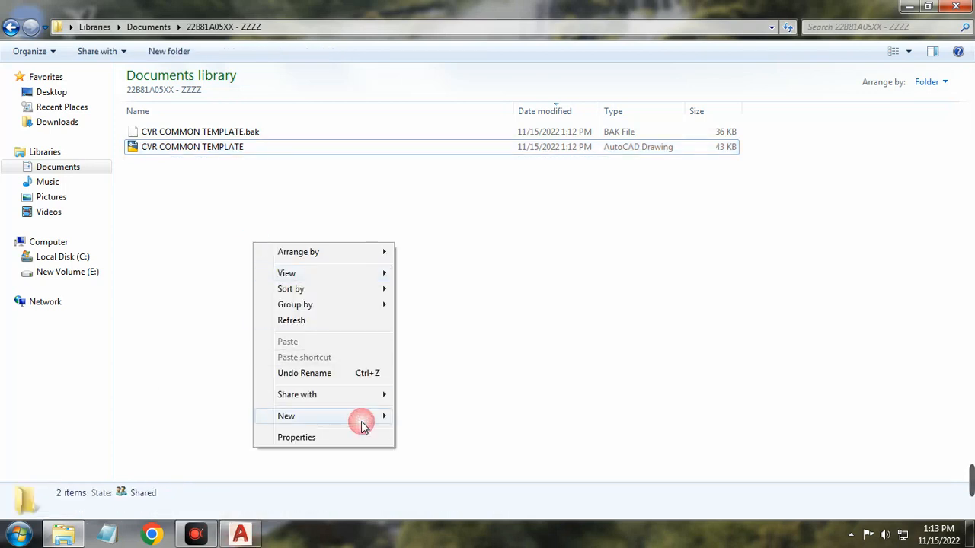
{"action": "left_click", "coordinate": [429, 83]}
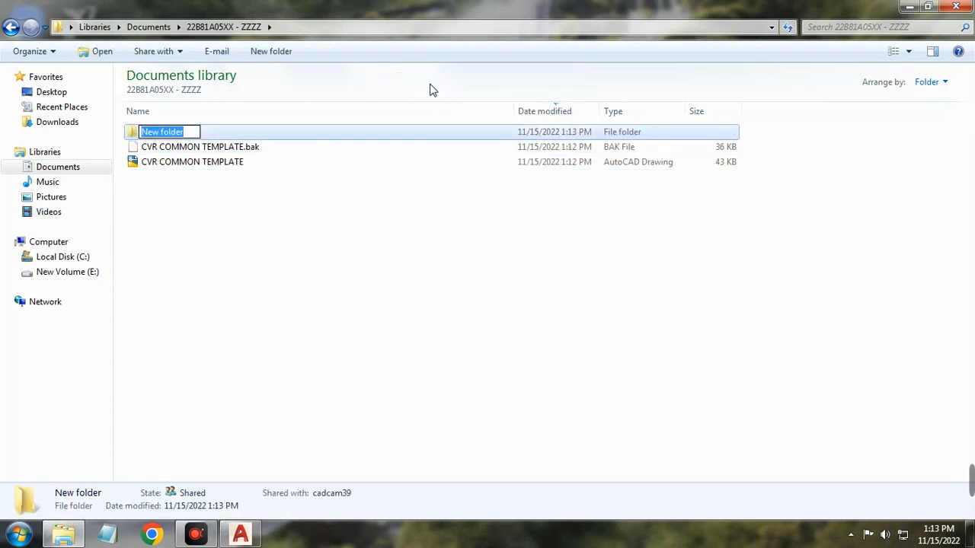
{"action": "type", "text": "Template"}
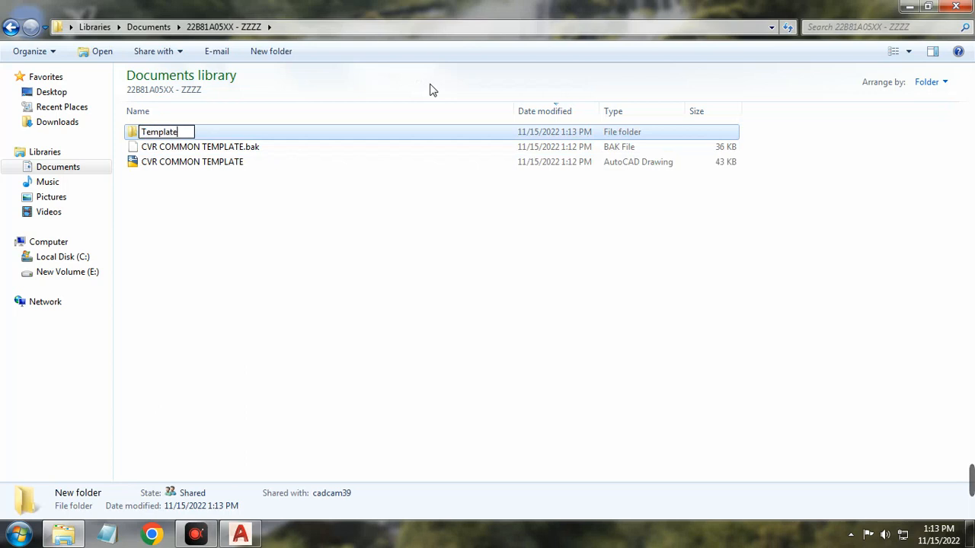
{"action": "key", "text": "Return"}
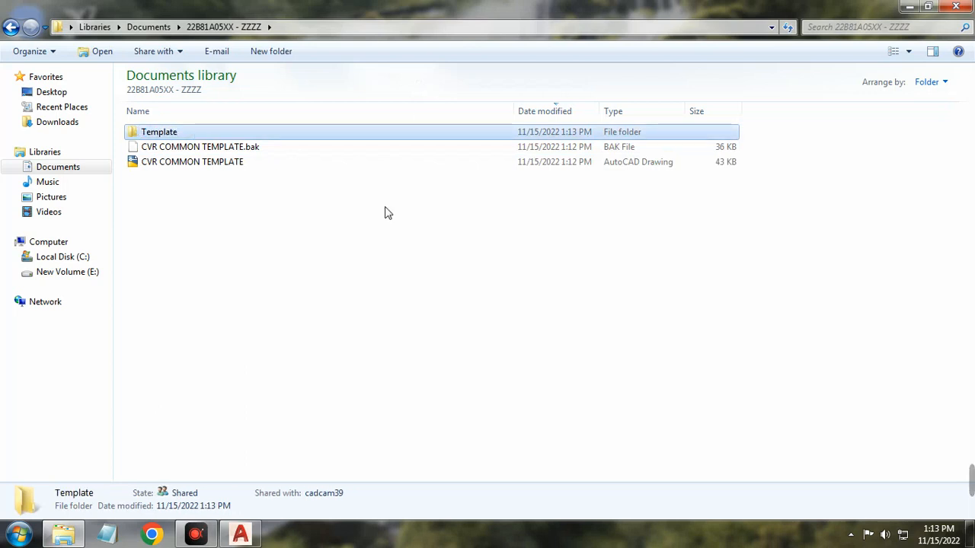
{"action": "left_click", "coordinate": [240, 534]}
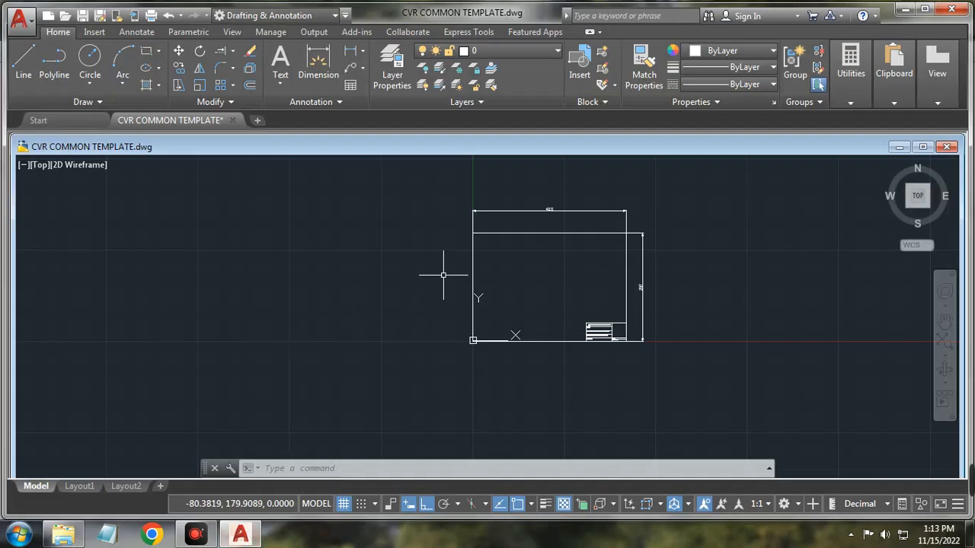
{"action": "left_click", "coordinate": [411, 468]}
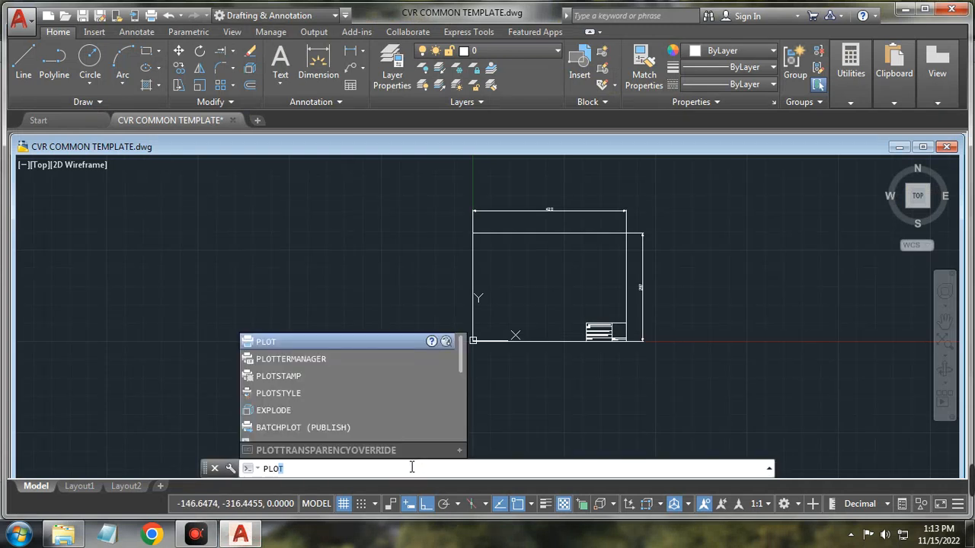
{"action": "left_click", "coordinate": [372, 338]}
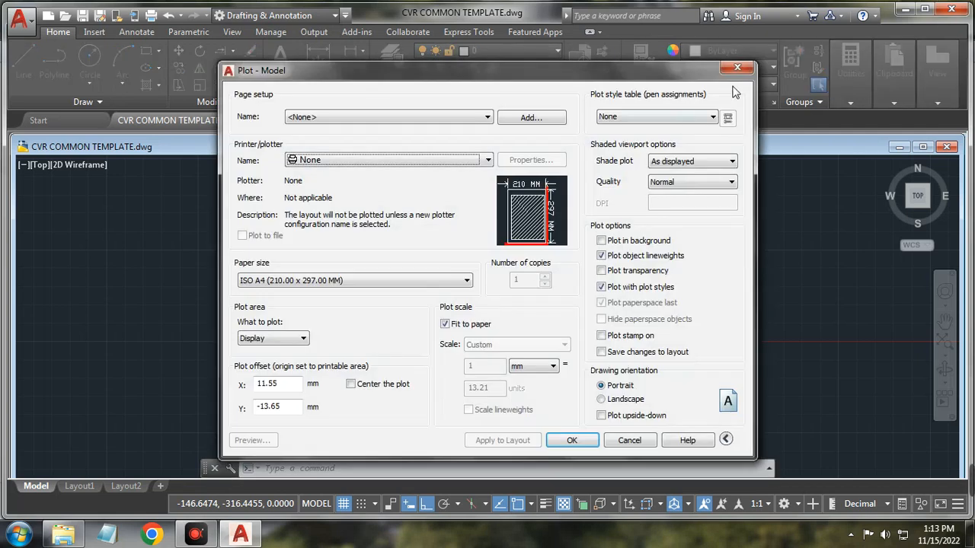
{"action": "left_click", "coordinate": [740, 71]}
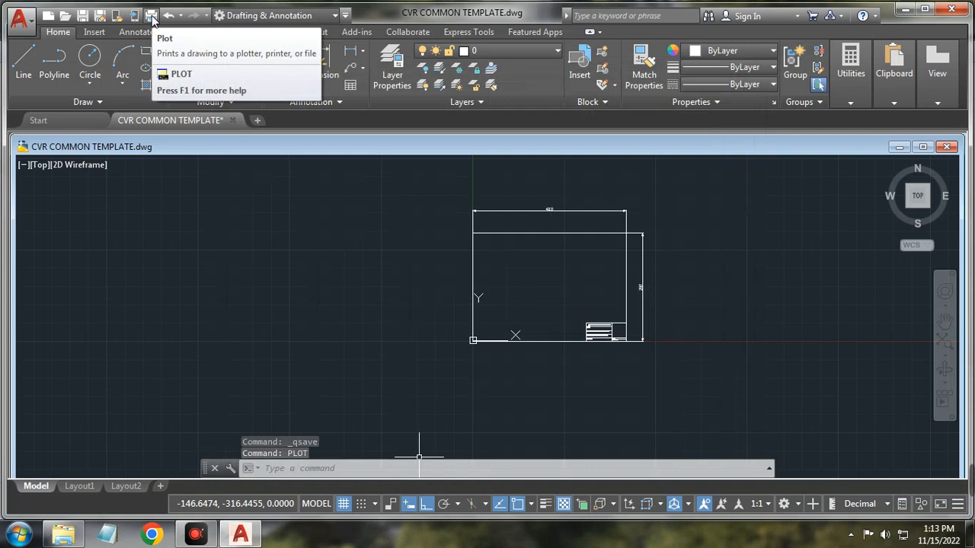
- Start a plot of the template drawing and choose DWG To PDF.pc3 as the plotter
{"action": "left_click", "coordinate": [152, 16]}
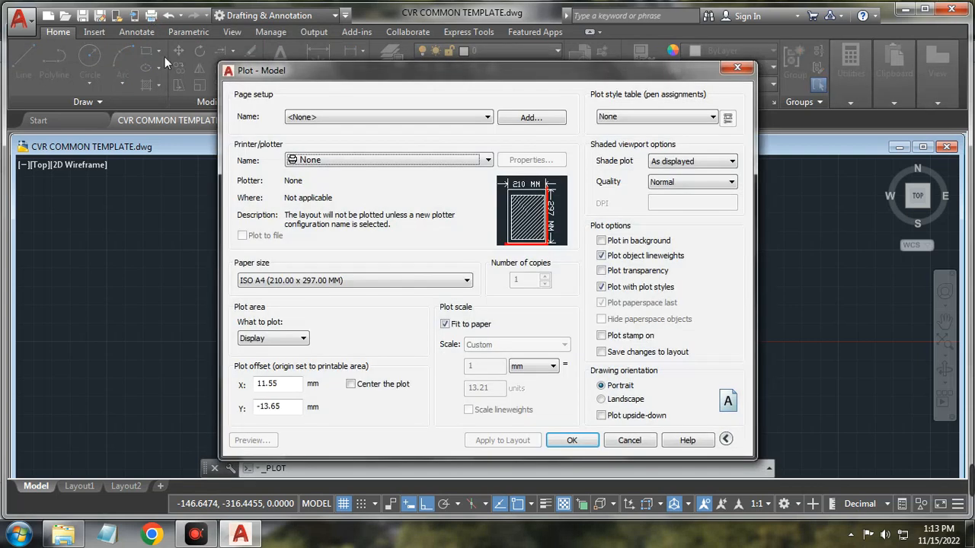
{"action": "left_click", "coordinate": [352, 160]}
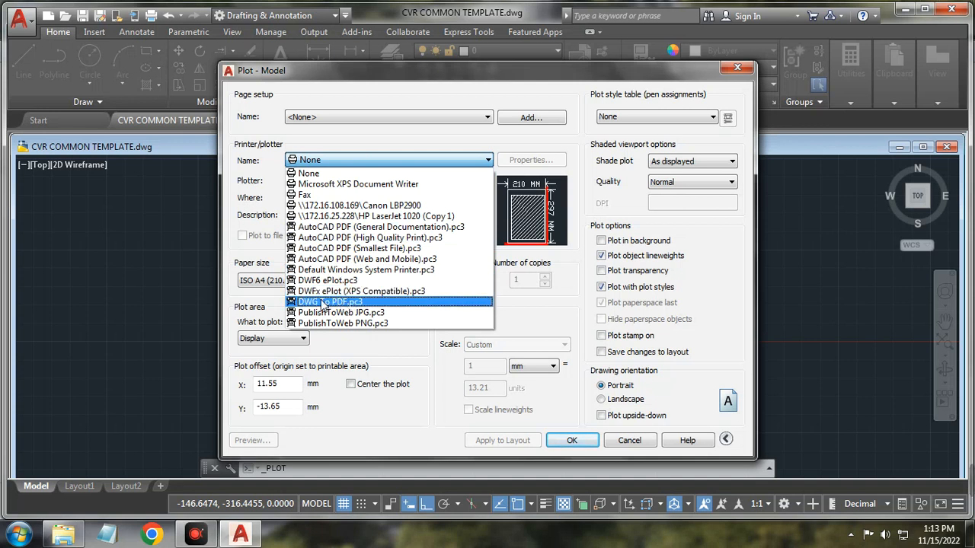
{"action": "left_click", "coordinate": [323, 303]}
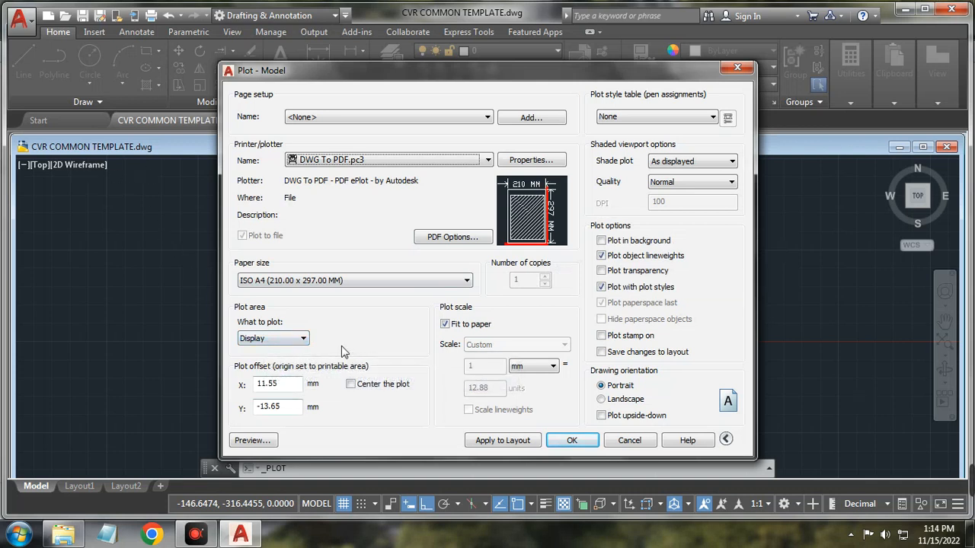
- Set the plot area to a window from the border's lower-left corner at the origin to its upper-right corner at 420, 297
{"action": "left_click", "coordinate": [294, 339]}
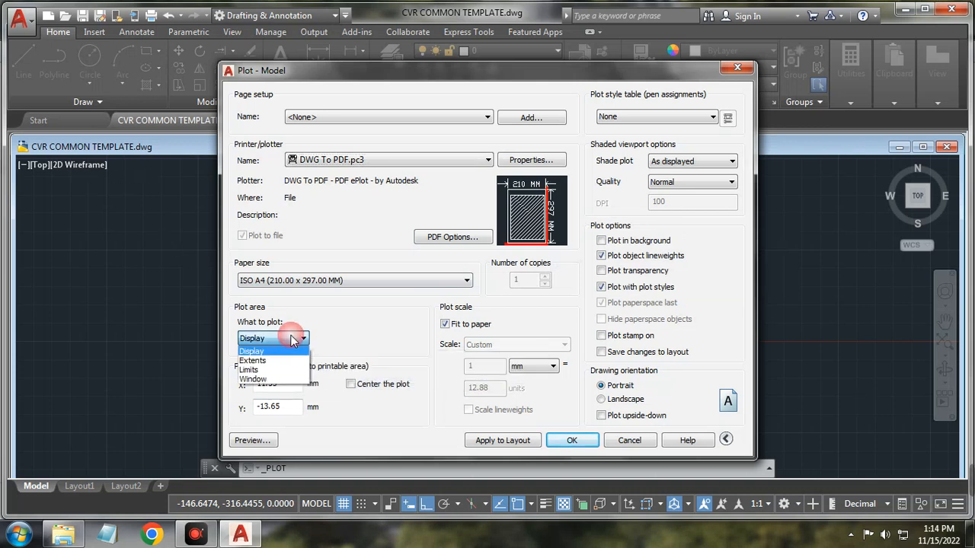
{"action": "left_click", "coordinate": [264, 380]}
{"action": "scroll", "coordinate": [448, 326], "scroll_direction": "up", "scroll_amount": 5}
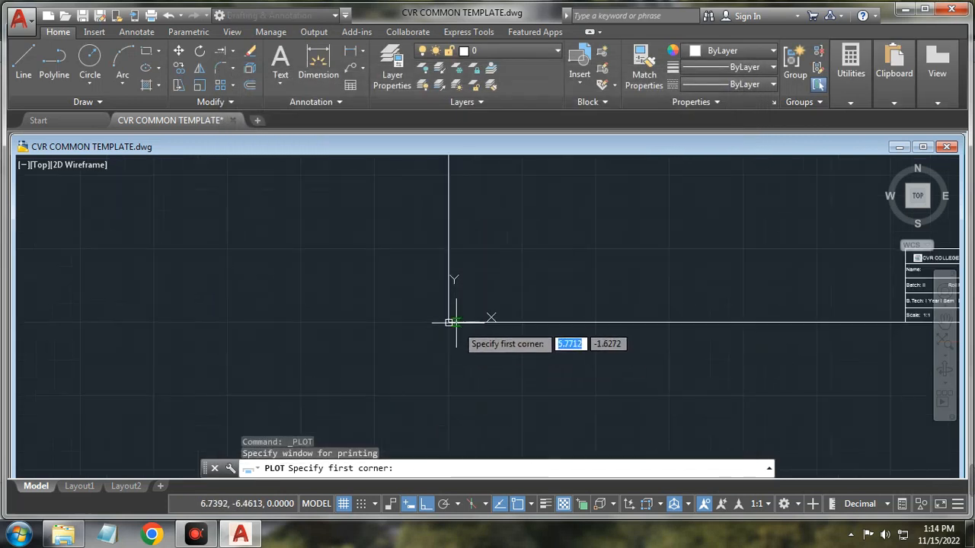
{"action": "left_click", "coordinate": [448, 322]}
{"action": "scroll", "coordinate": [457, 319], "scroll_direction": "down", "scroll_amount": 6}
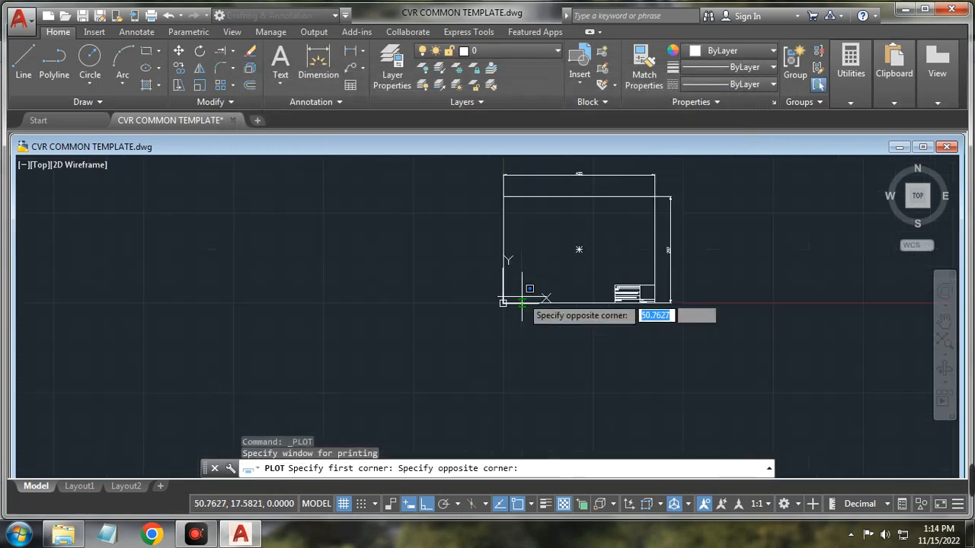
{"action": "scroll", "coordinate": [655, 199], "scroll_direction": "up", "scroll_amount": 5}
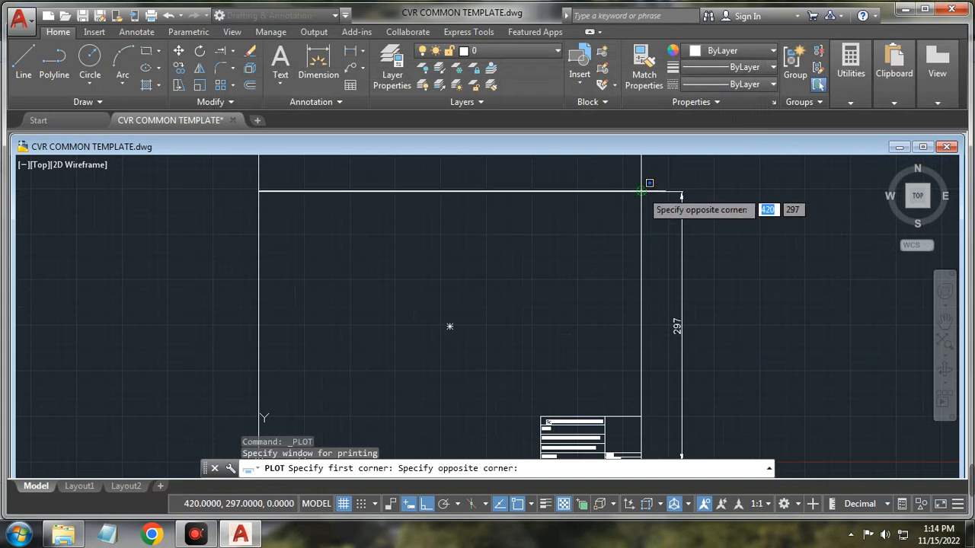
{"action": "left_click", "coordinate": [651, 183]}
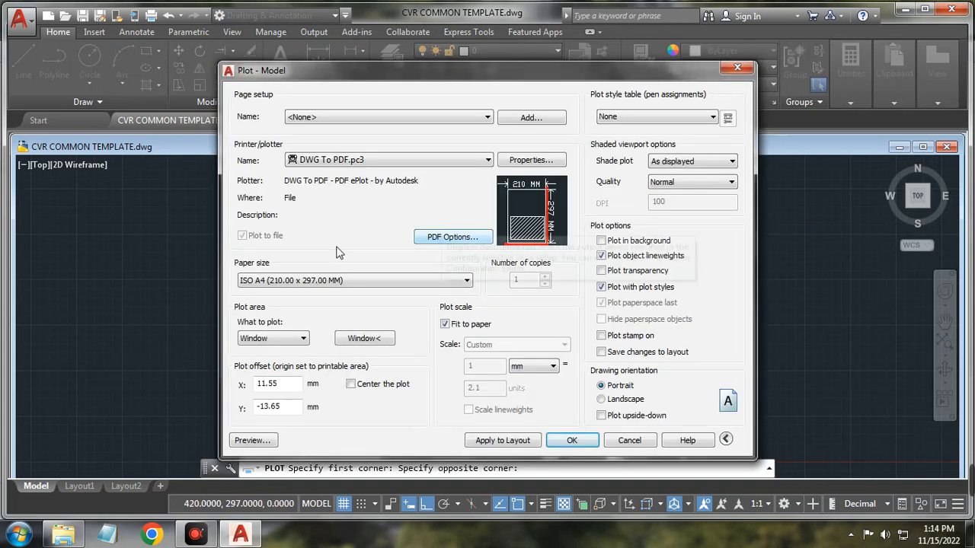
- Center the plot on the paper and set the drawing orientation to Landscape
{"action": "mouse_move", "coordinate": [516, 225]}
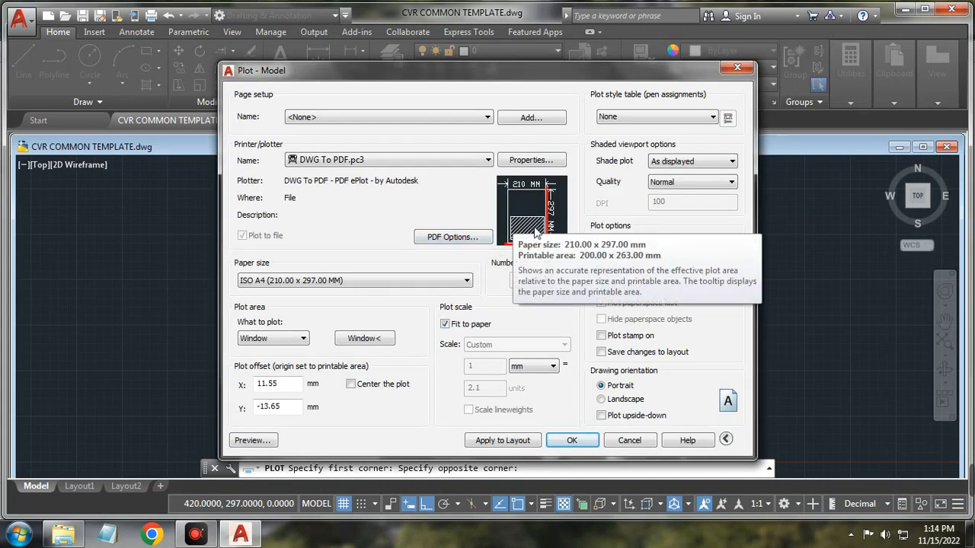
{"action": "left_click", "coordinate": [351, 384]}
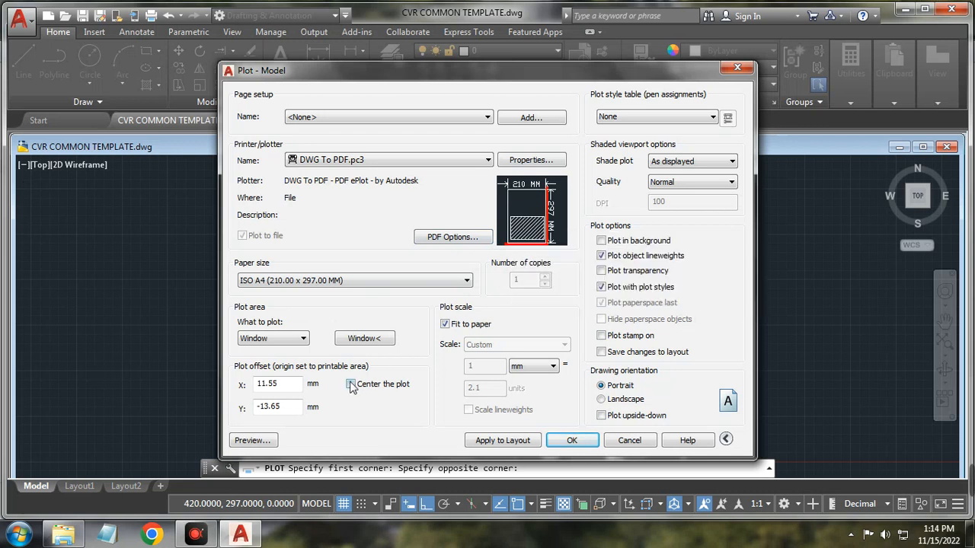
{"action": "mouse_move", "coordinate": [527, 208]}
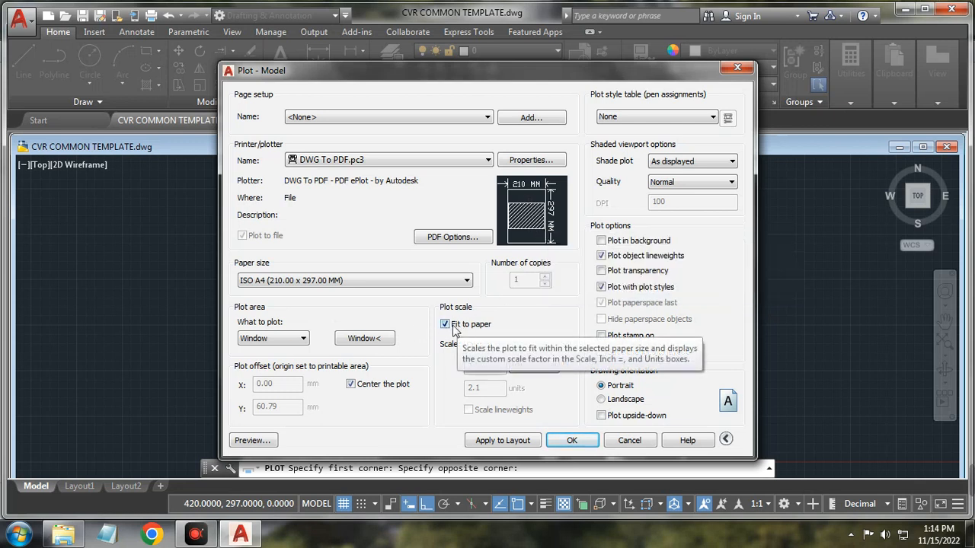
{"action": "left_click", "coordinate": [602, 400]}
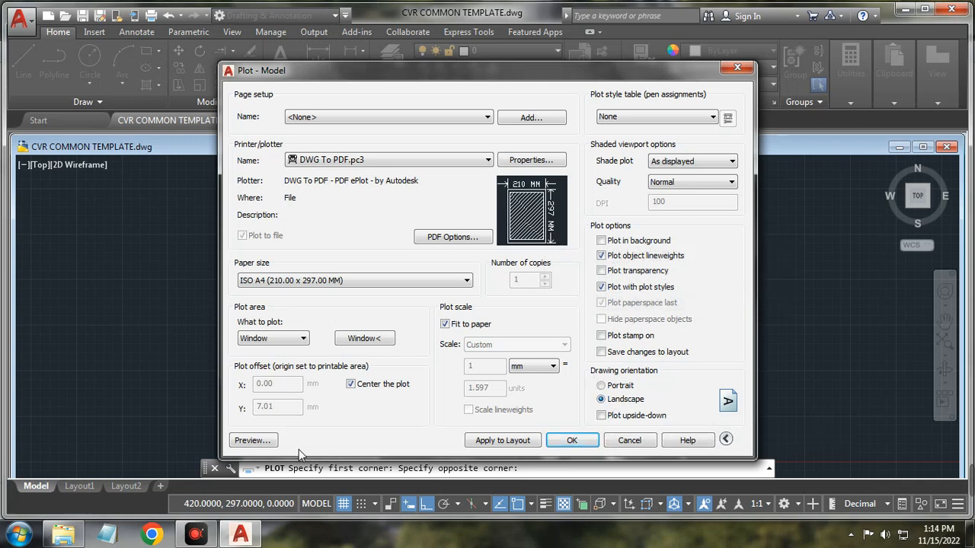
- Preview the bordered sheet as it will plot, close the preview, and turn the plot stamp on
{"action": "left_click", "coordinate": [253, 441]}
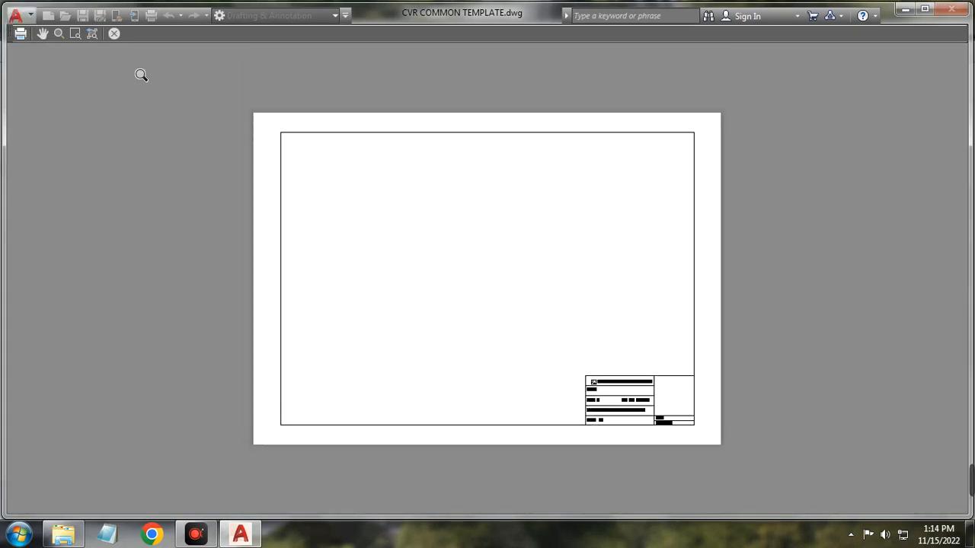
{"action": "left_click", "coordinate": [115, 34]}
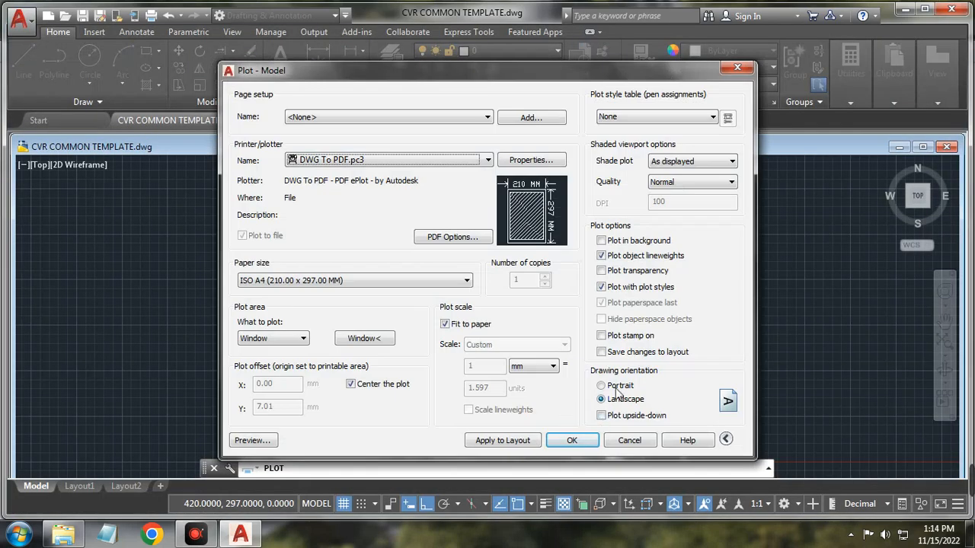
{"action": "left_click", "coordinate": [600, 337]}
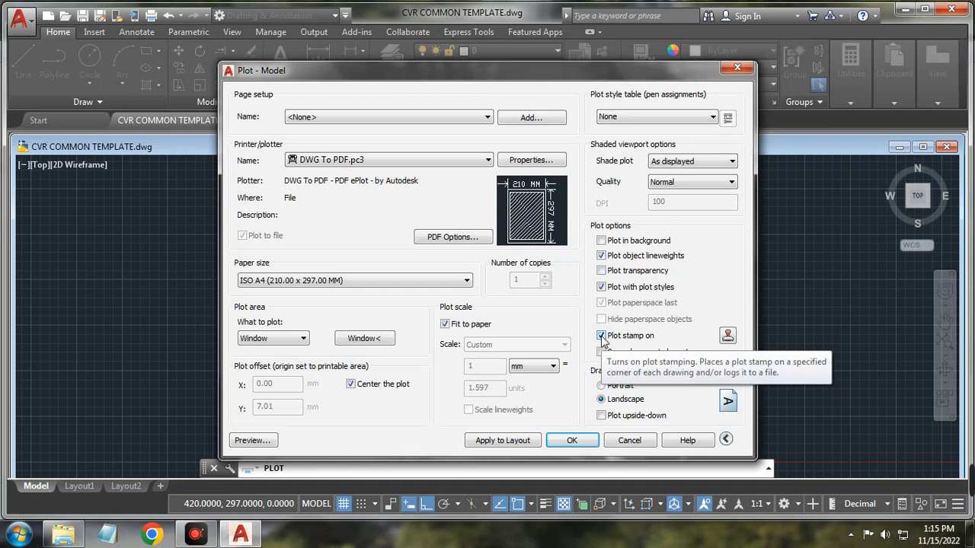
- Plot the sheet to CVR COMMON TEMPLATE-Model.pdf in the Template folder inside the student's roll-number folder
{"action": "left_click", "coordinate": [572, 441]}
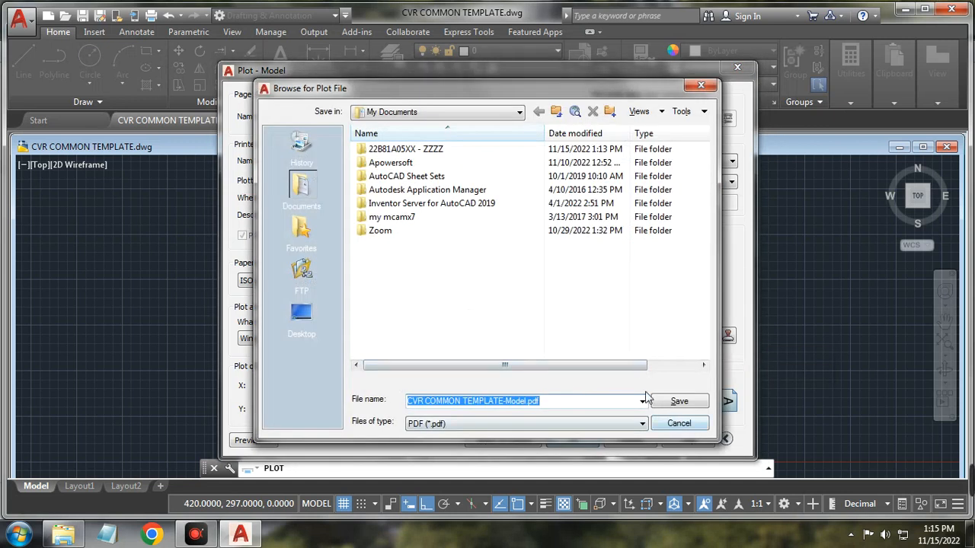
{"action": "double_click", "coordinate": [405, 149]}
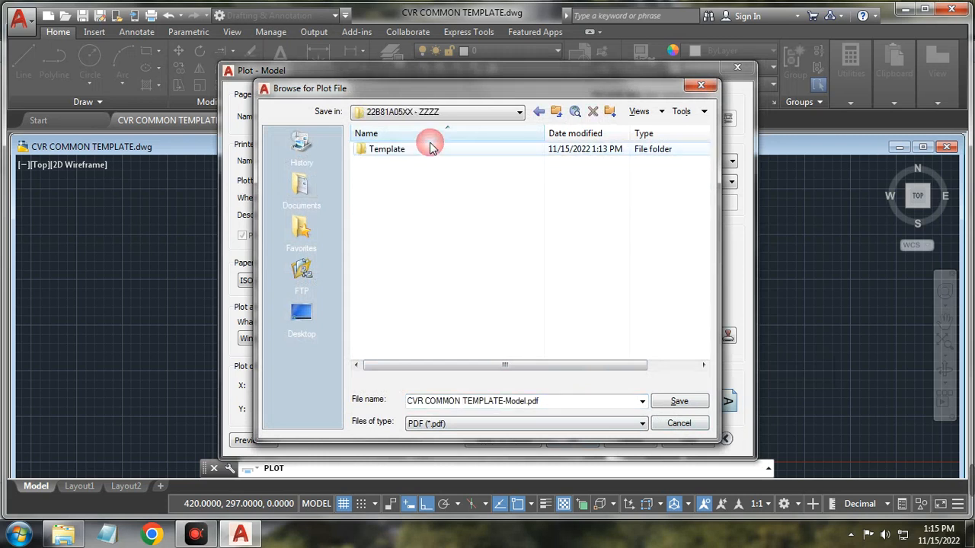
{"action": "double_click", "coordinate": [412, 149]}
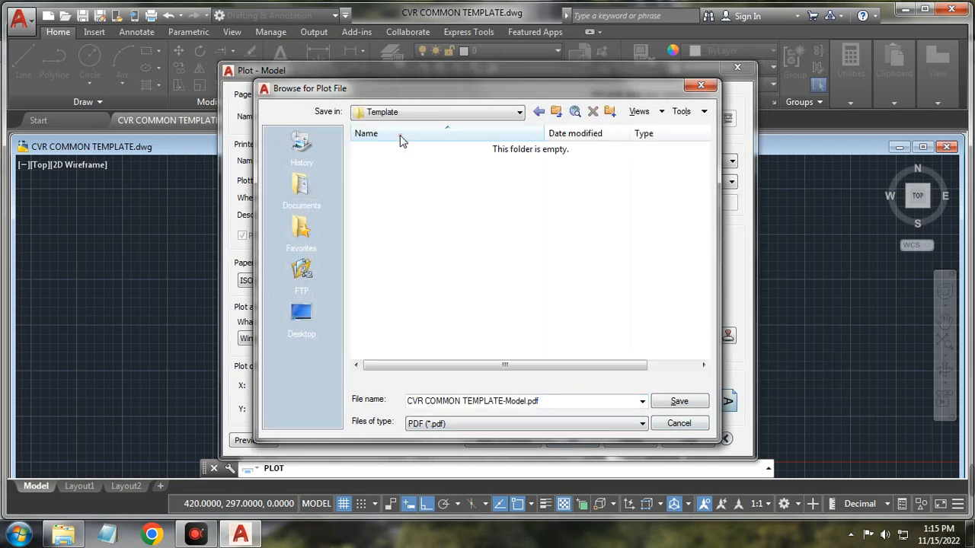
{"action": "left_click", "coordinate": [670, 403]}
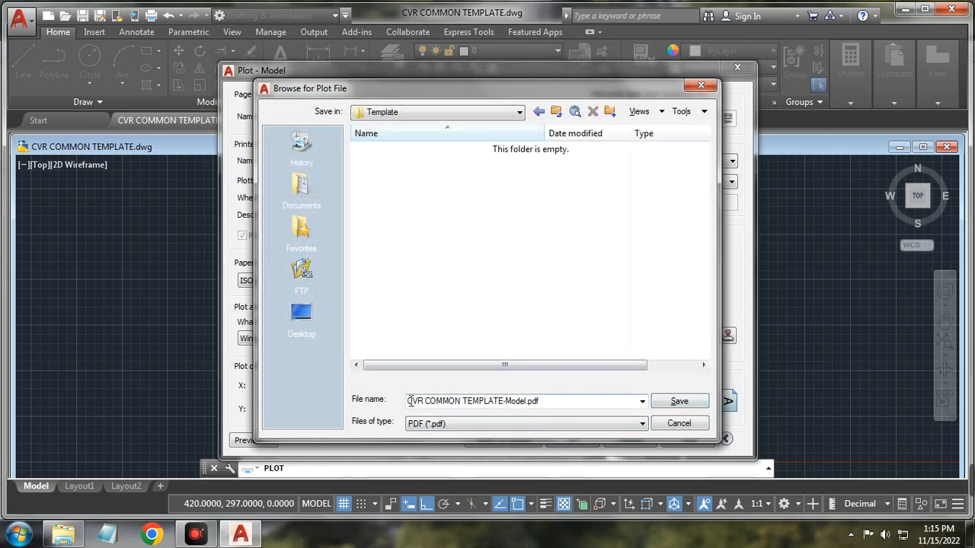
{"action": "left_click", "coordinate": [670, 404]}
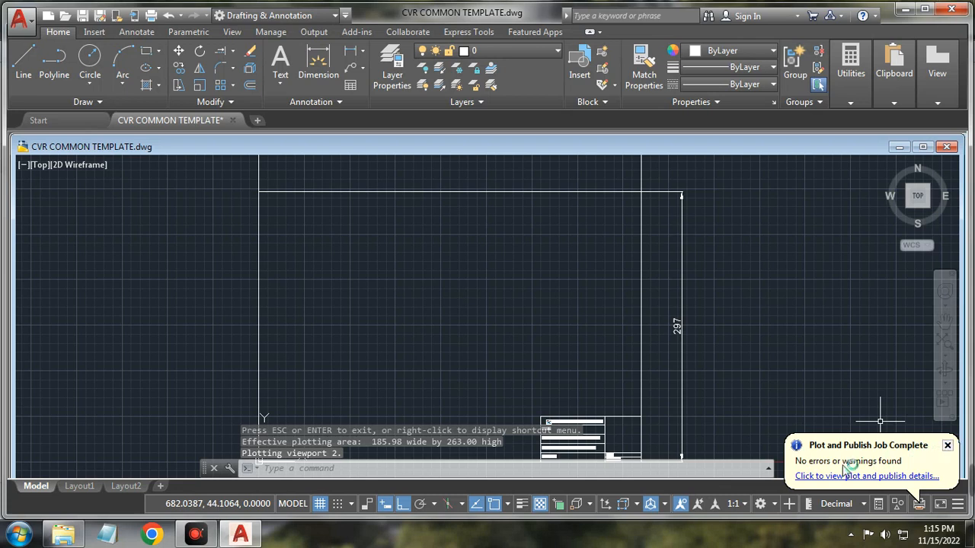
- Dismiss the plot notification and open CVR COMMON TEMPLATE-Model.pdf from the Template folder in WPS Office
{"action": "left_click", "coordinate": [949, 446]}
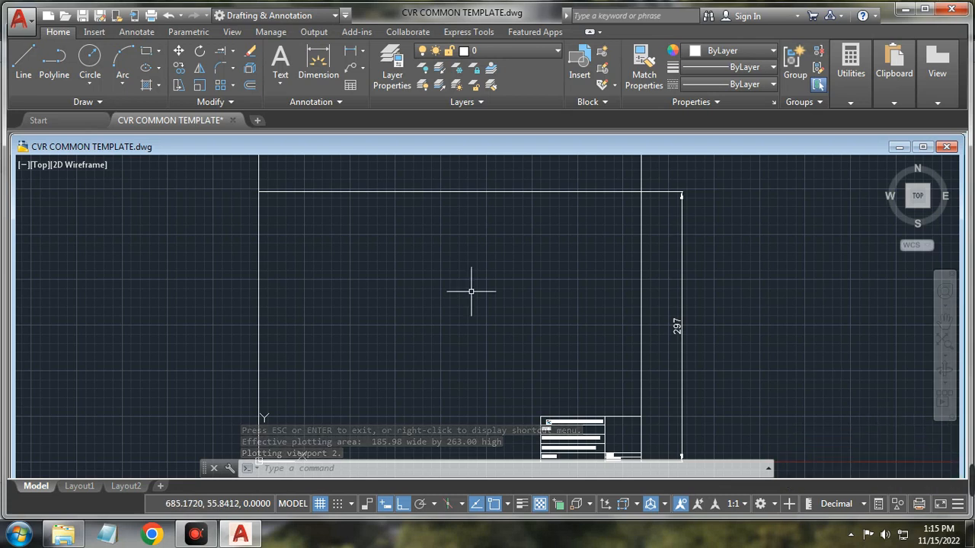
{"action": "left_click", "coordinate": [76, 535]}
{"action": "double_click", "coordinate": [250, 133]}
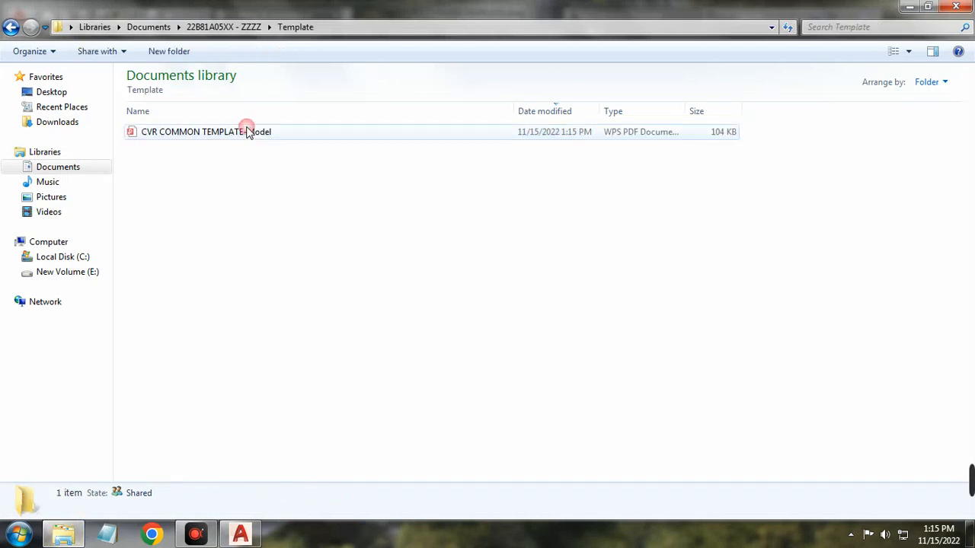
{"action": "left_click", "coordinate": [250, 135]}
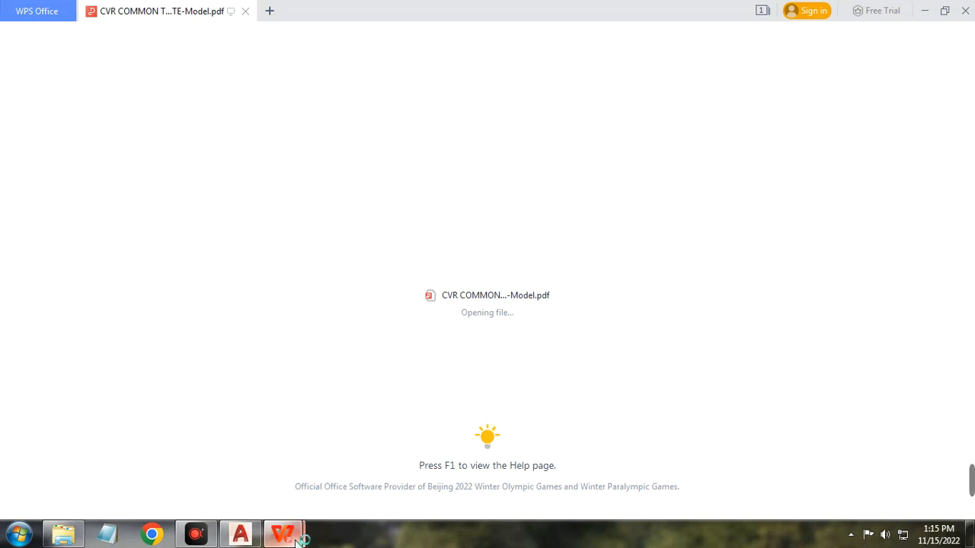
{"action": "mouse_move", "coordinate": [297, 538]}
{"action": "left_click", "coordinate": [257, 481]}
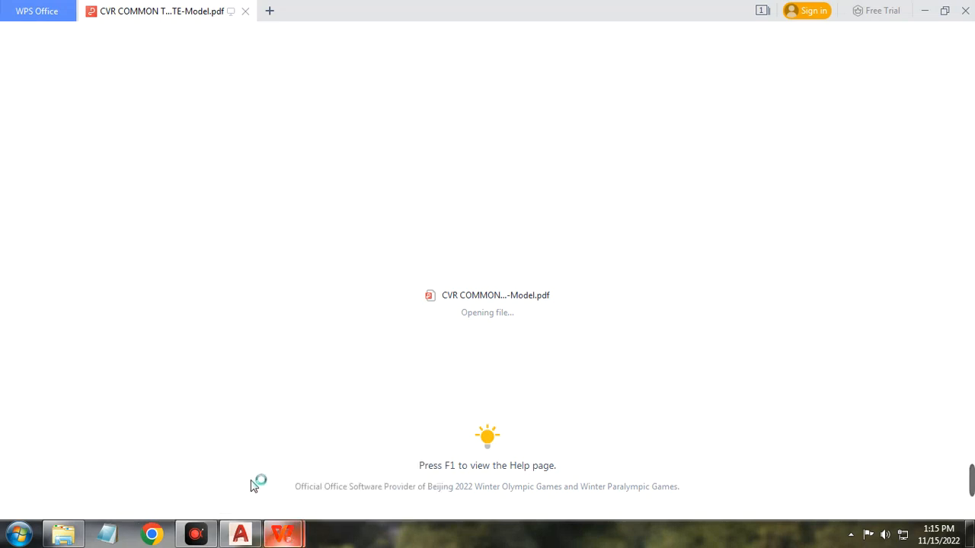
{"action": "mouse_move", "coordinate": [283, 533]}
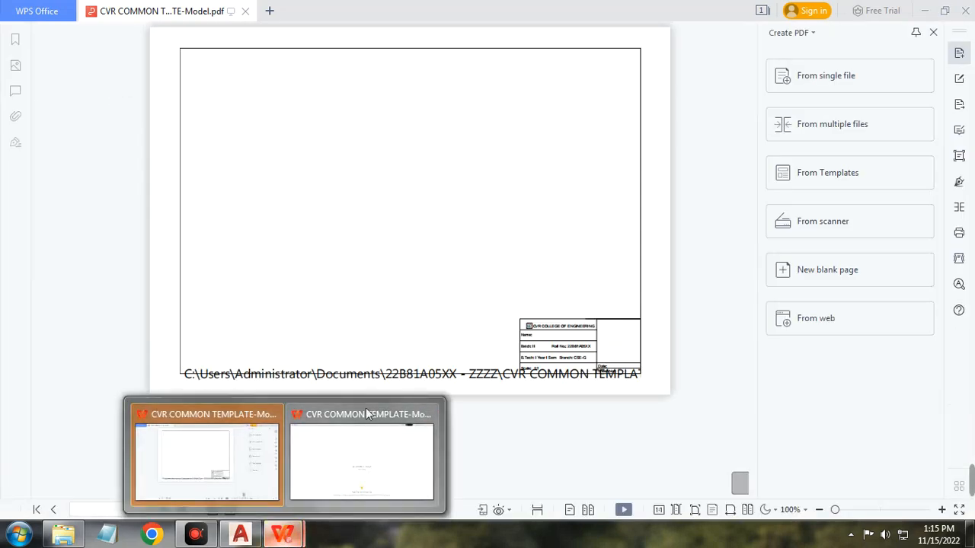
{"action": "left_click", "coordinate": [407, 427]}
{"action": "left_click", "coordinate": [236, 467]}
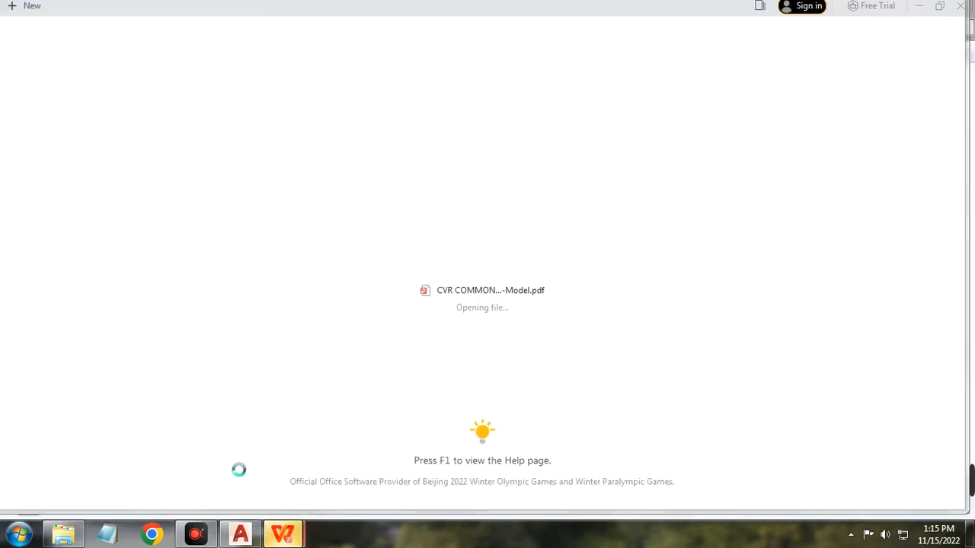
{"action": "mouse_move", "coordinate": [283, 534]}
{"action": "left_click", "coordinate": [254, 482]}
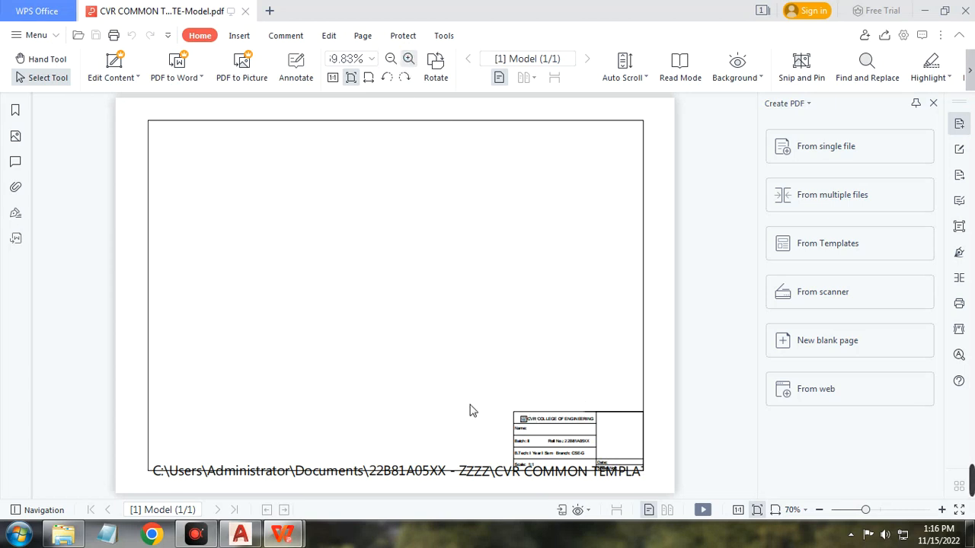
- Examine the plot stamp and the title block along the lower edge of the plotted PDF at 125% zoom
{"action": "scroll", "coordinate": [470, 411], "scroll_direction": "up", "scroll_amount": 3, "text": "ctrl"}
{"action": "scroll", "coordinate": [642, 446], "scroll_direction": "down", "scroll_amount": 5}
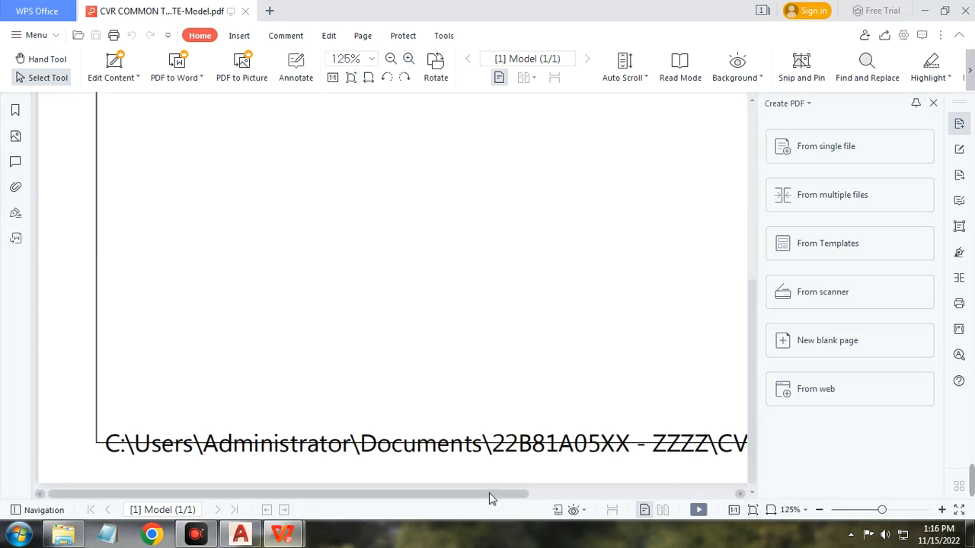
{"action": "left_click_drag", "start_coordinate": [490, 495], "coordinate": [695, 494]}
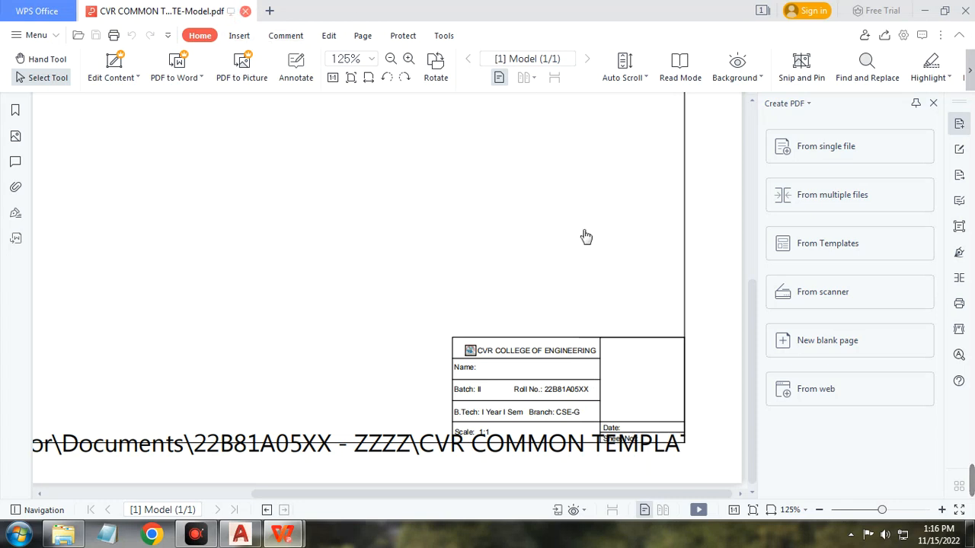
- Switch back to AutoCAD and view the whole dimensioned border with its title block
{"action": "left_click", "coordinate": [241, 534]}
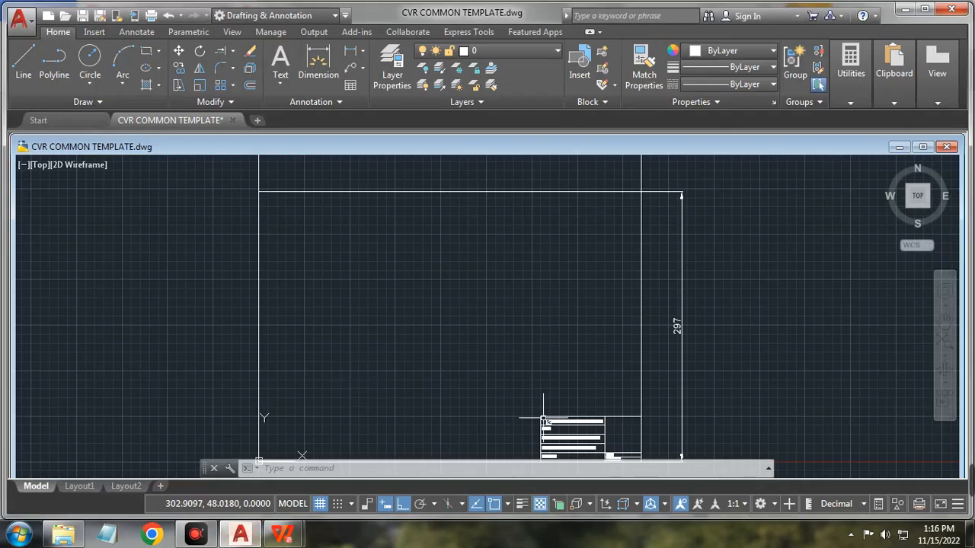
{"action": "scroll", "coordinate": [543, 418], "scroll_direction": "down", "scroll_amount": 2}
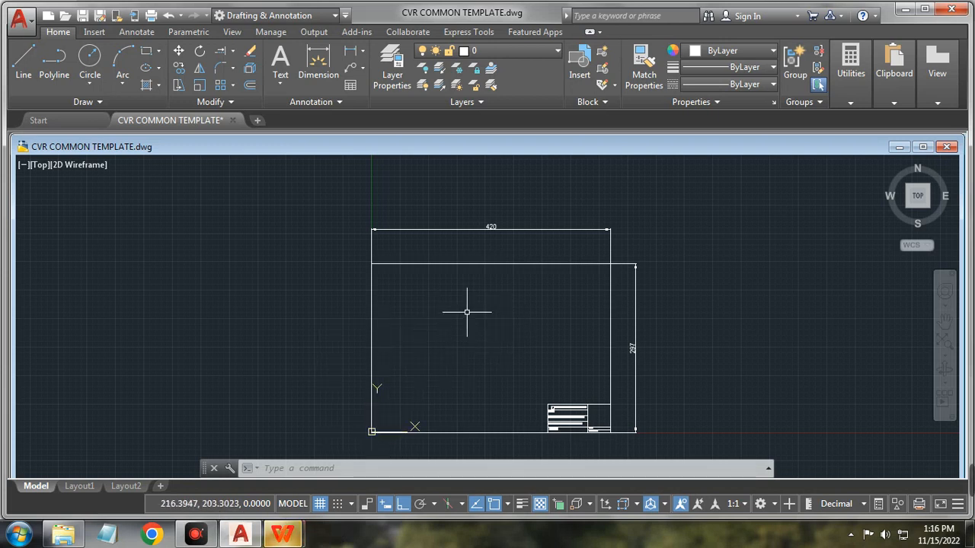
{"action": "left_click", "coordinate": [196, 536]}
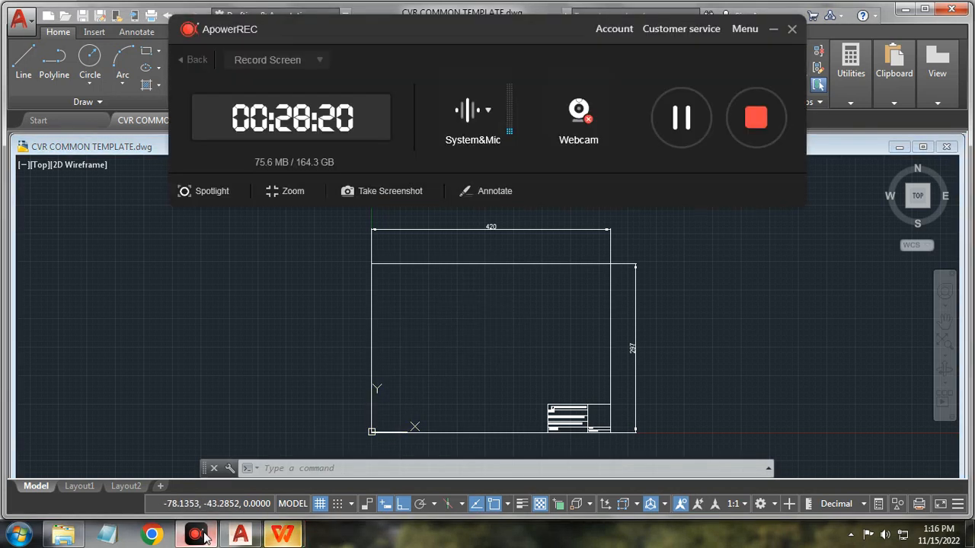